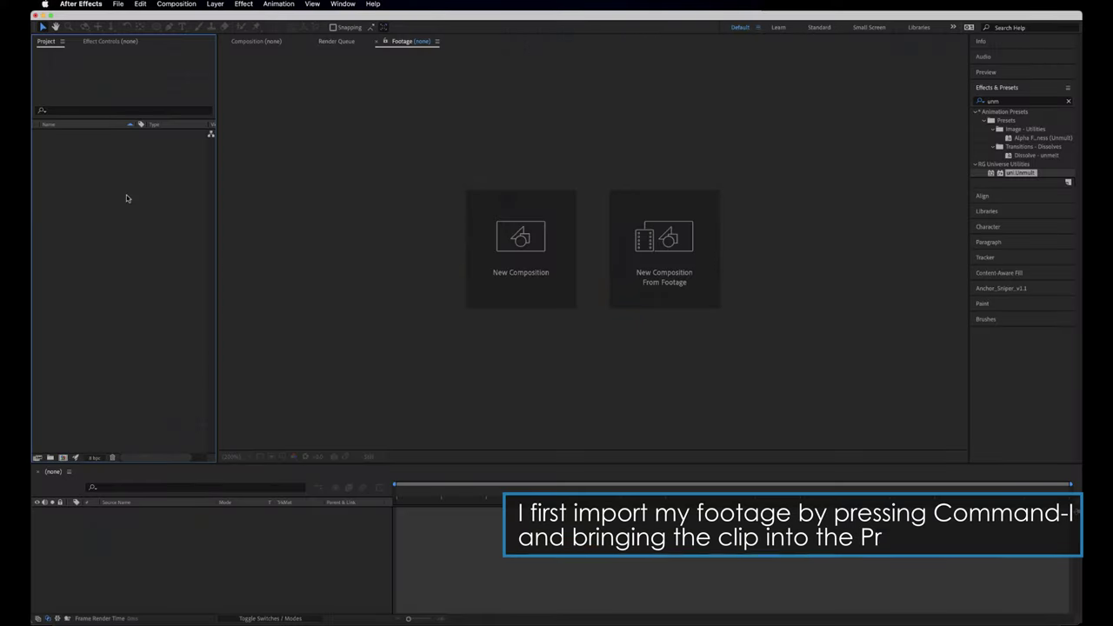
Import the clip 11292021_05.MOV into the project.
key(super+i)
click(681, 225)
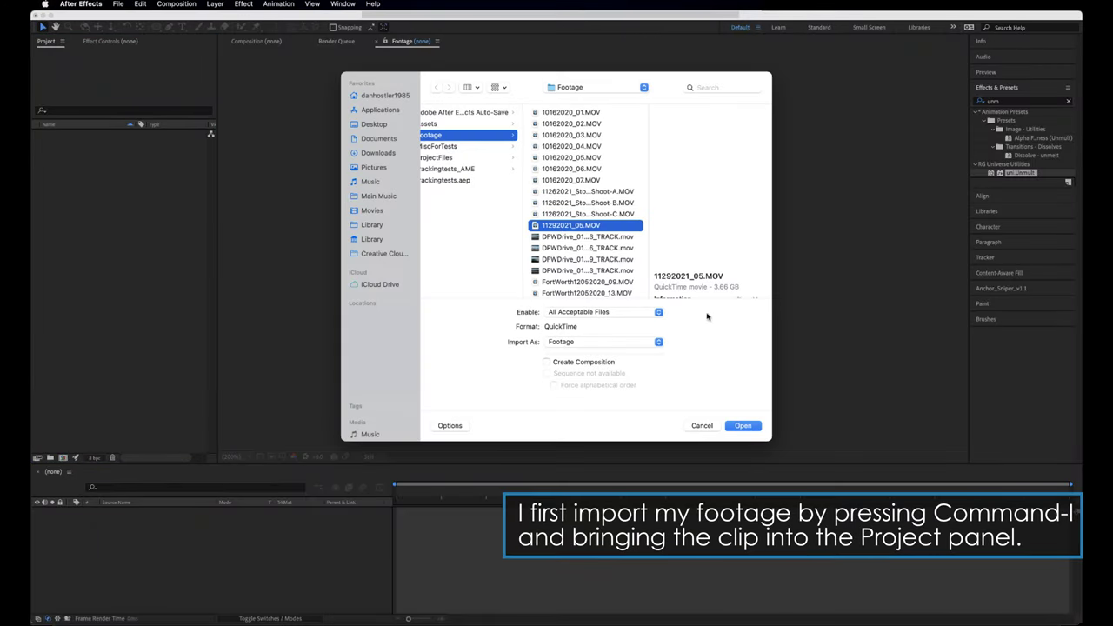
key(Return)
Open 11292021_05.MOV in the Footage viewer at Fit magnification to show the whole cassette.
click(149, 302)
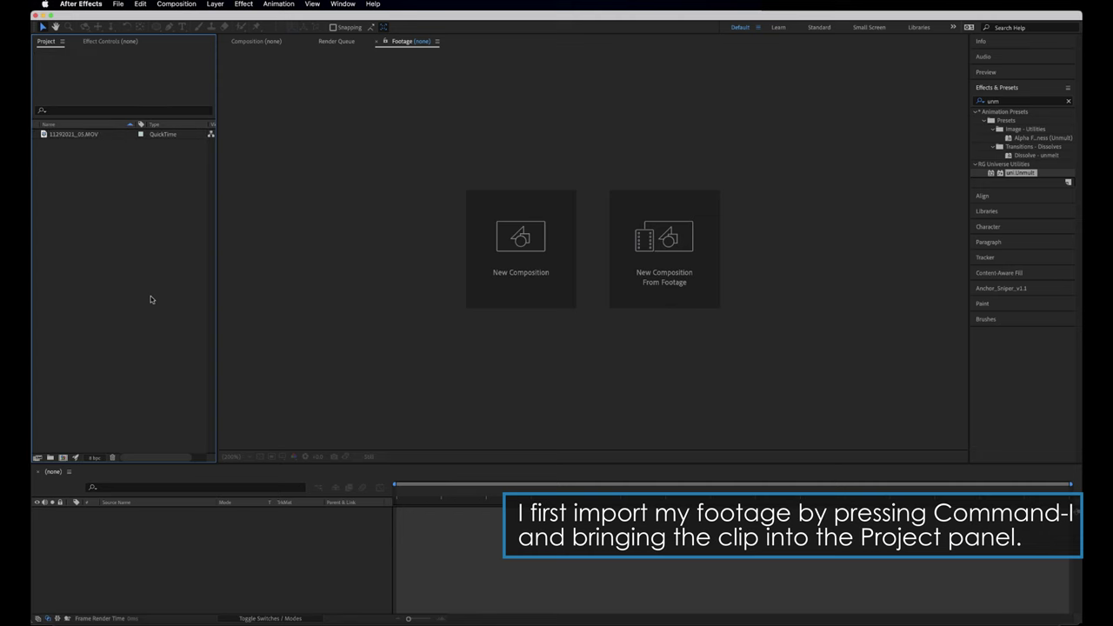
double_click(83, 137)
scroll(261, 400, up, 8)
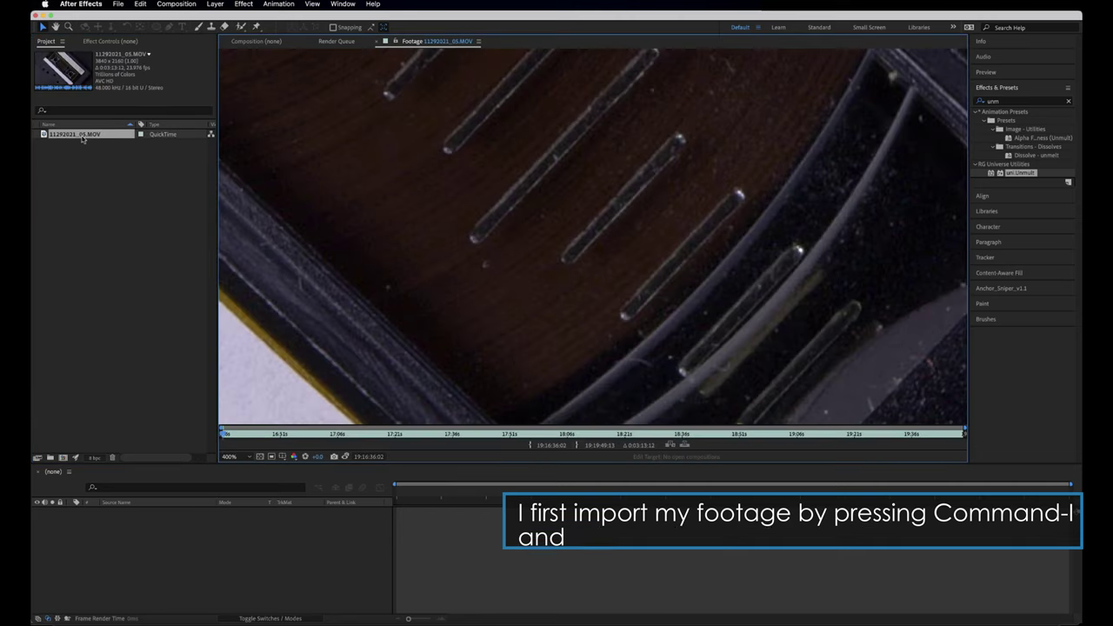
click(250, 459)
click(248, 288)
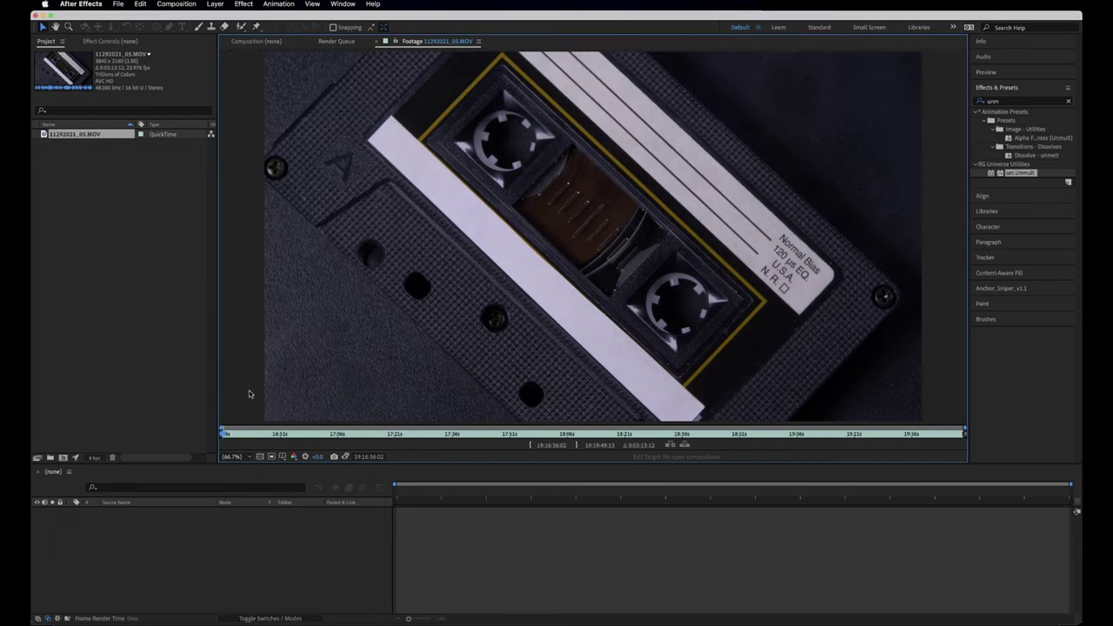
Take a reference snapshot of the cassette and set the footage in-point at 19:17:27:21.
click(269, 433)
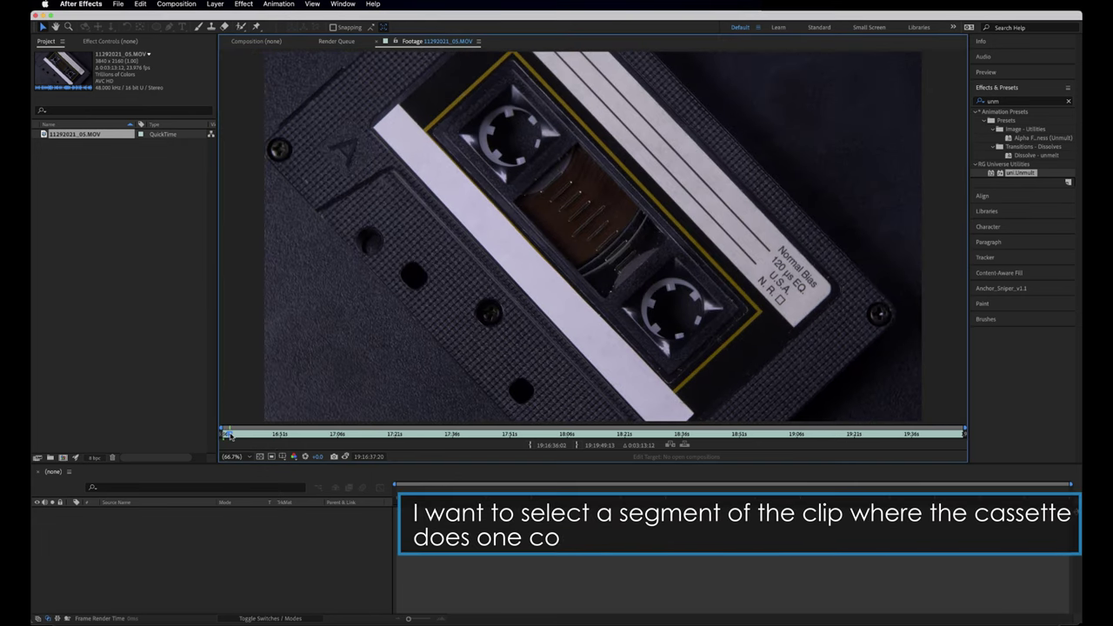
drag(275, 441, 423, 443)
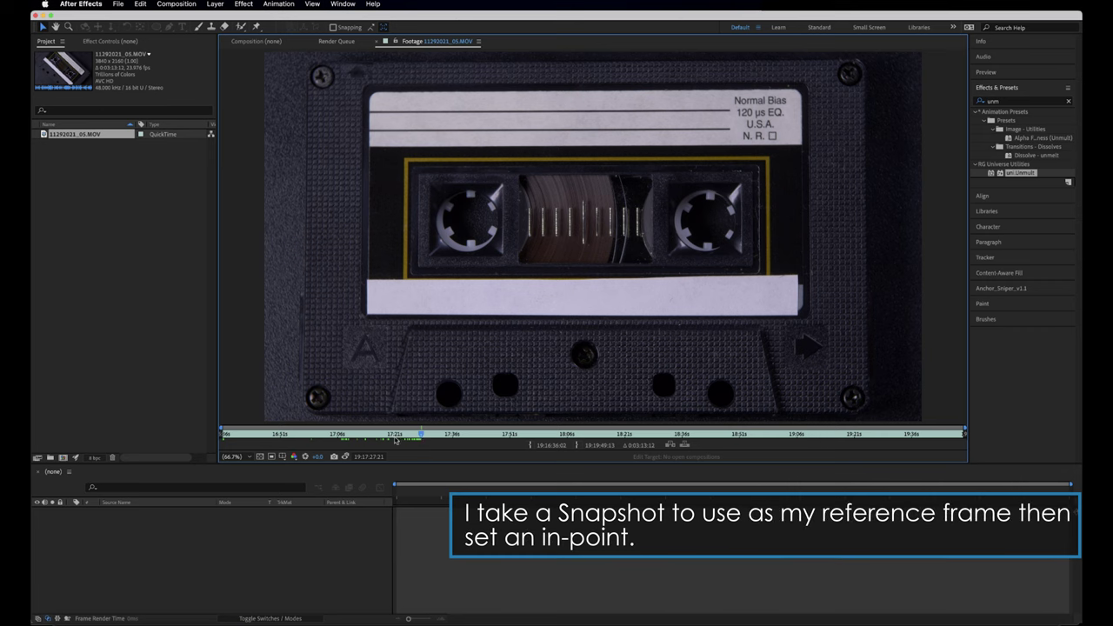
click(336, 458)
click(529, 445)
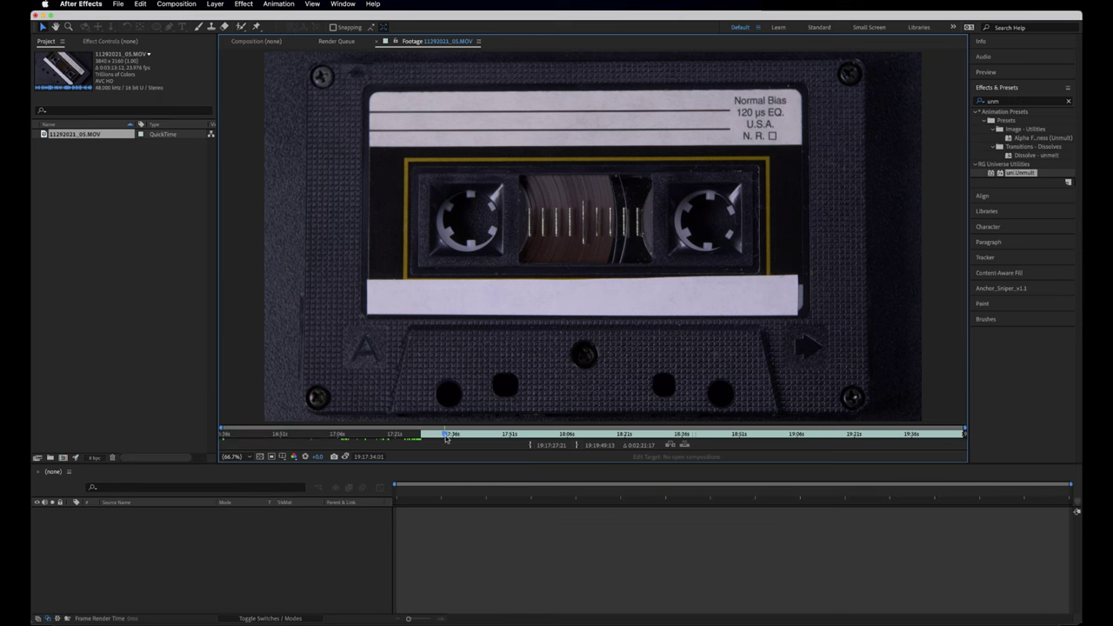
Jump to 19:17:55:10 and compare that frame against the reference snapshot.
drag(422, 434, 527, 439)
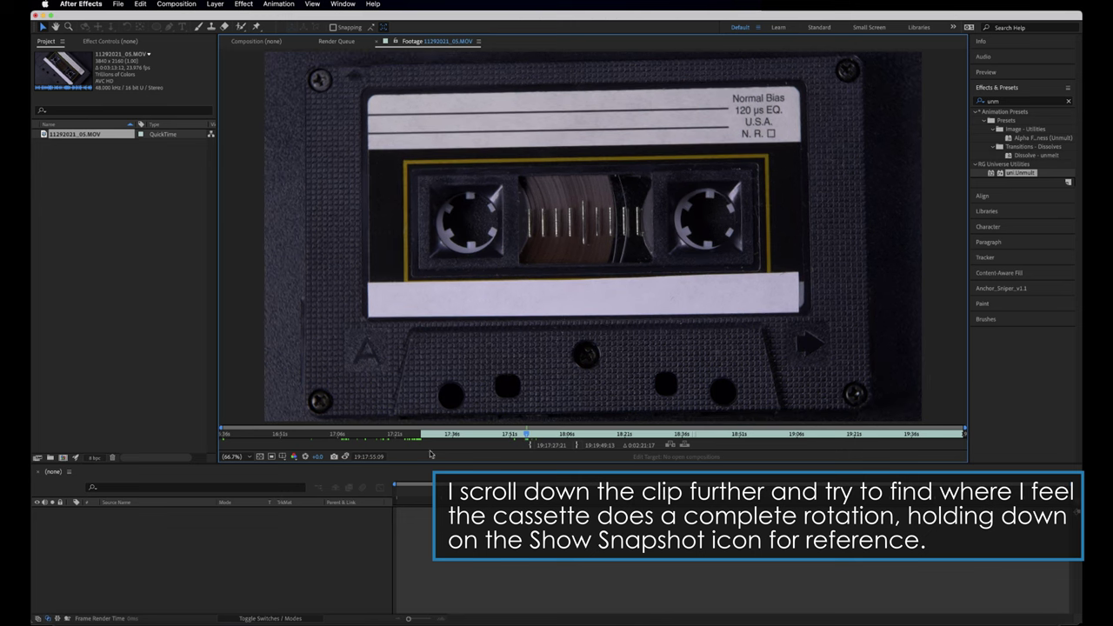
click(376, 457)
click(520, 316)
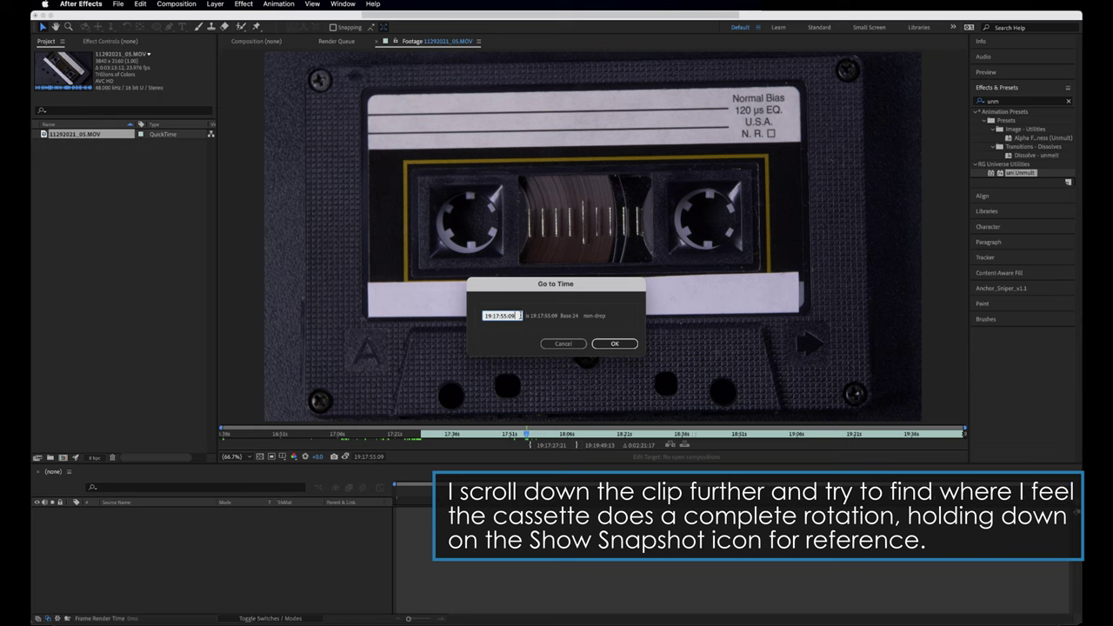
key(Return)
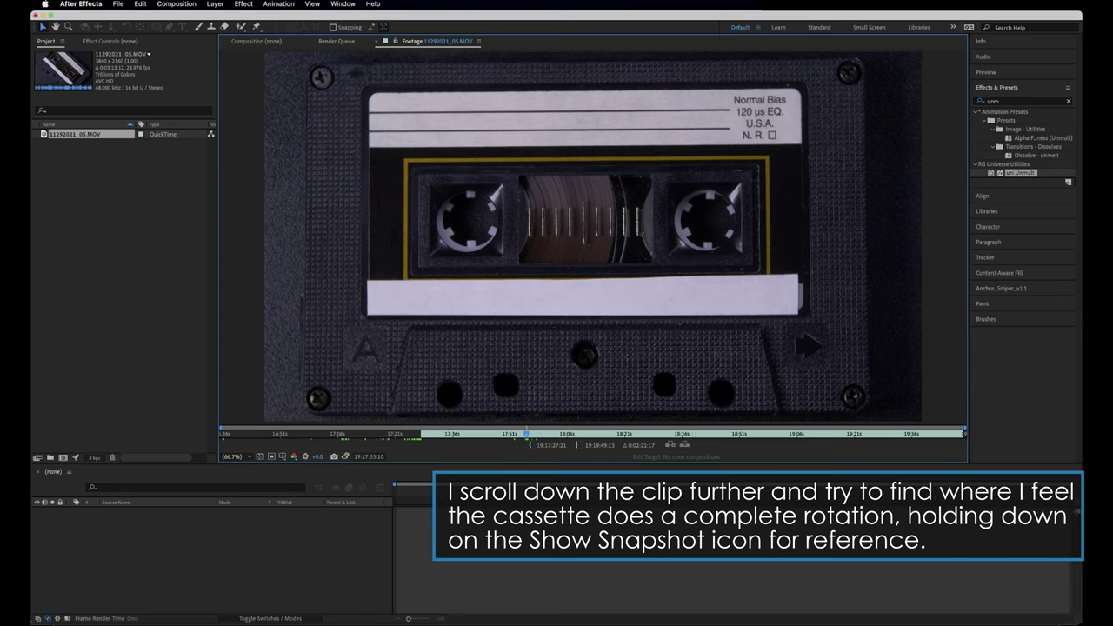
click(346, 458)
click(345, 458)
click(346, 458)
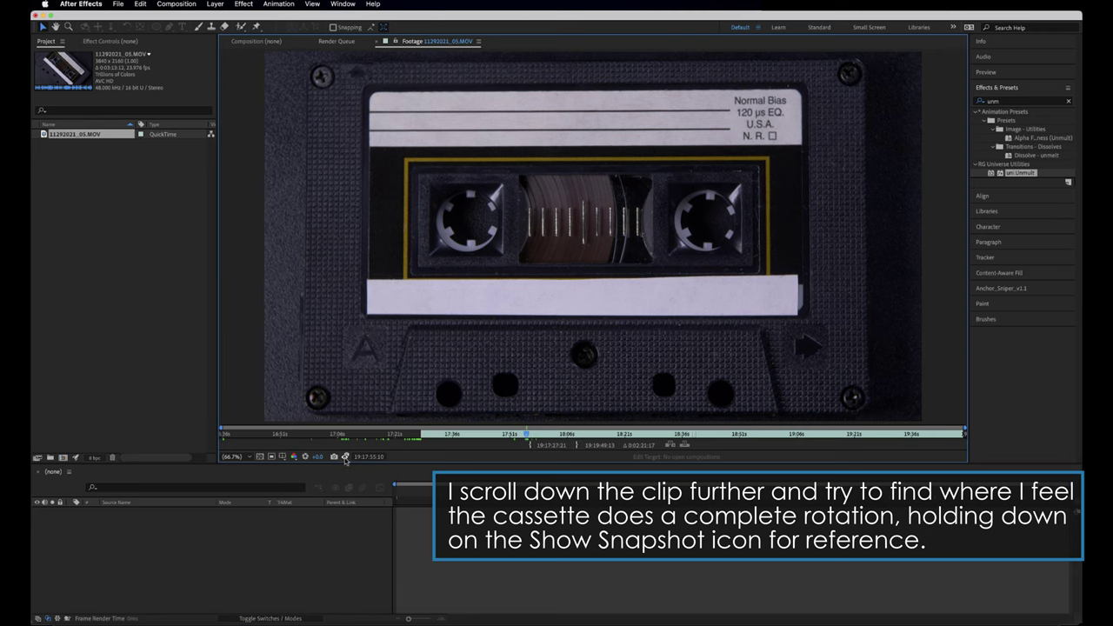
click(346, 458)
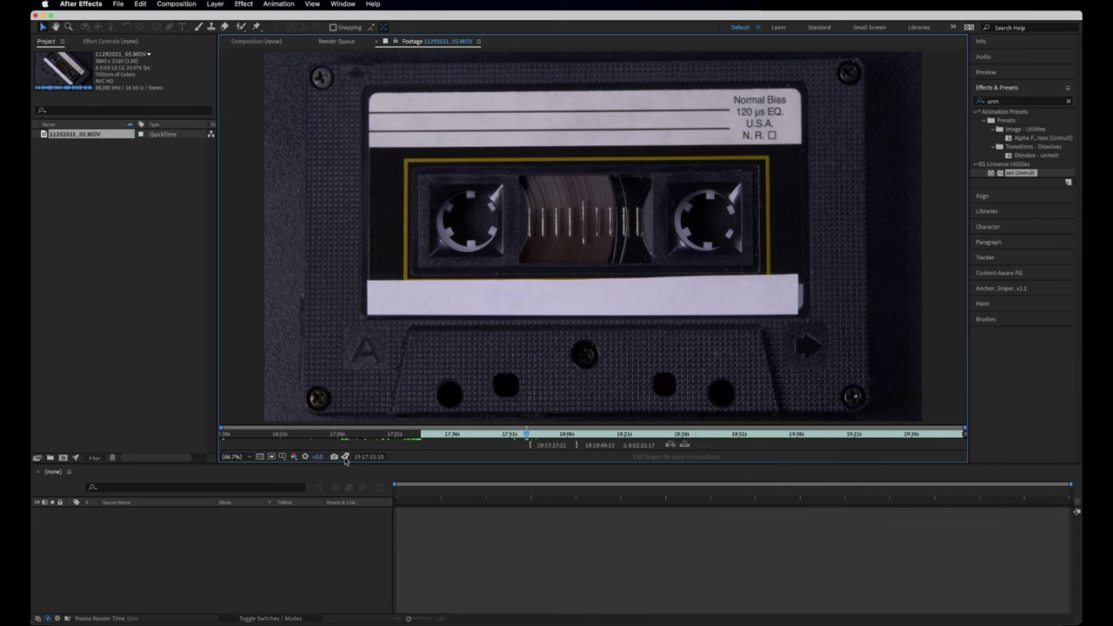
click(345, 457)
Check frame 19:17:55:11, return to 19:17:55:10 and set the out-point there.
click(367, 457)
key(Return)
click(369, 456)
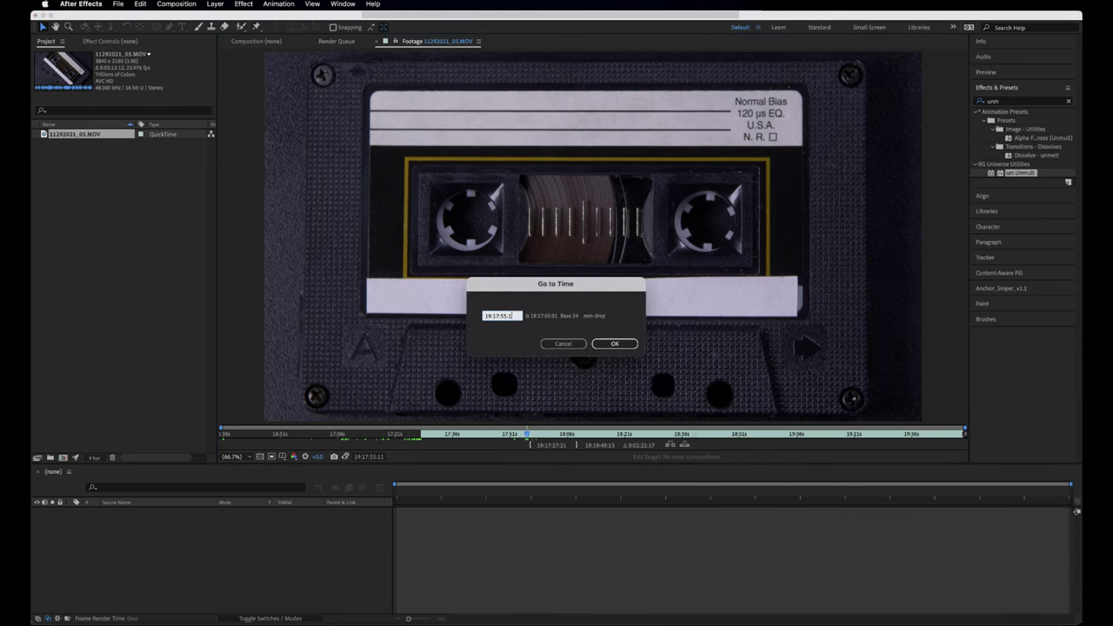
key(Return)
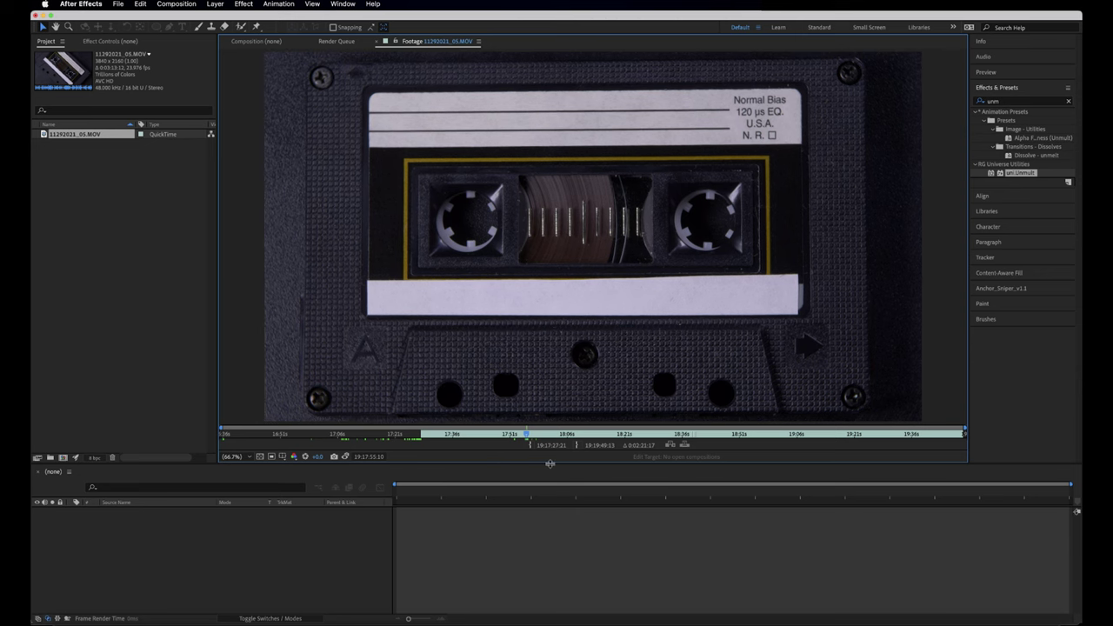
click(577, 446)
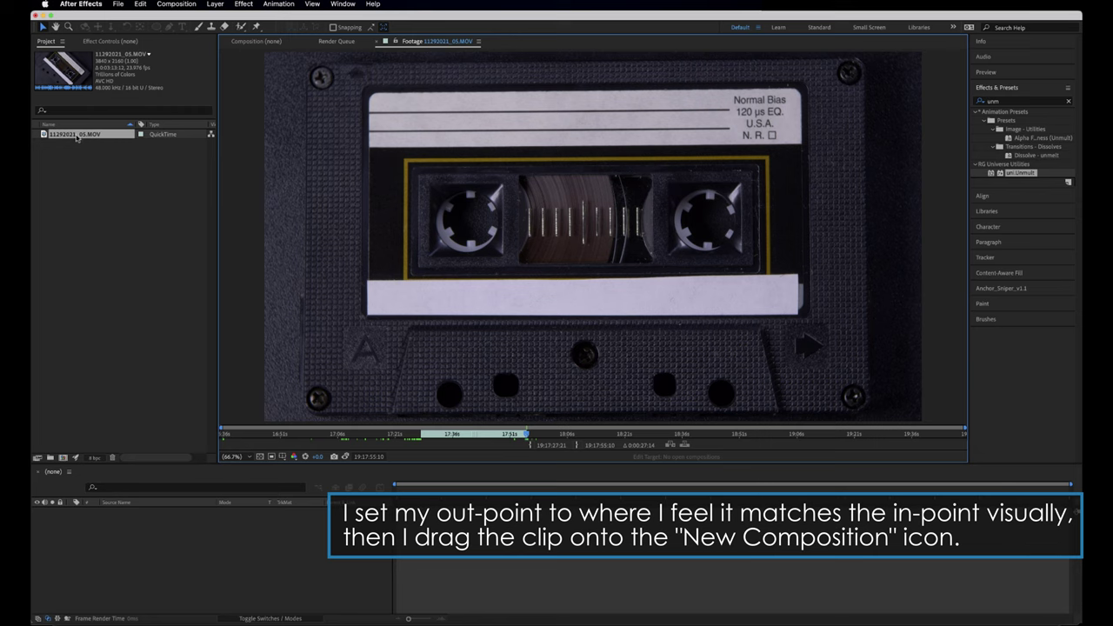
Create composition 11292021_05 from the trimmed clip and fit the whole frame in view.
drag(77, 137, 67, 457)
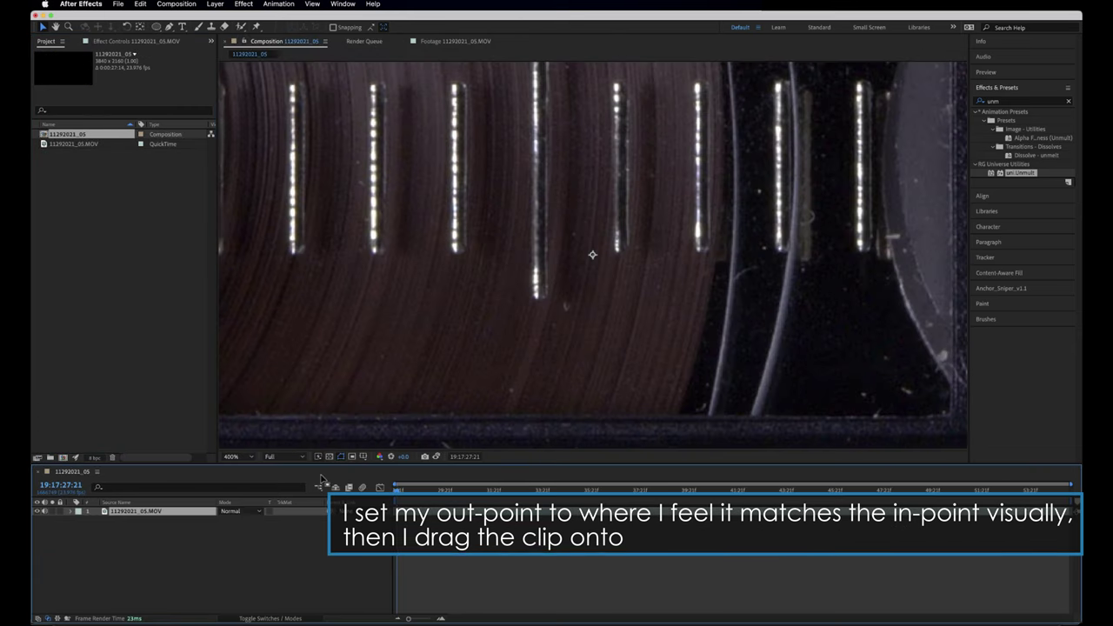
click(255, 456)
click(243, 276)
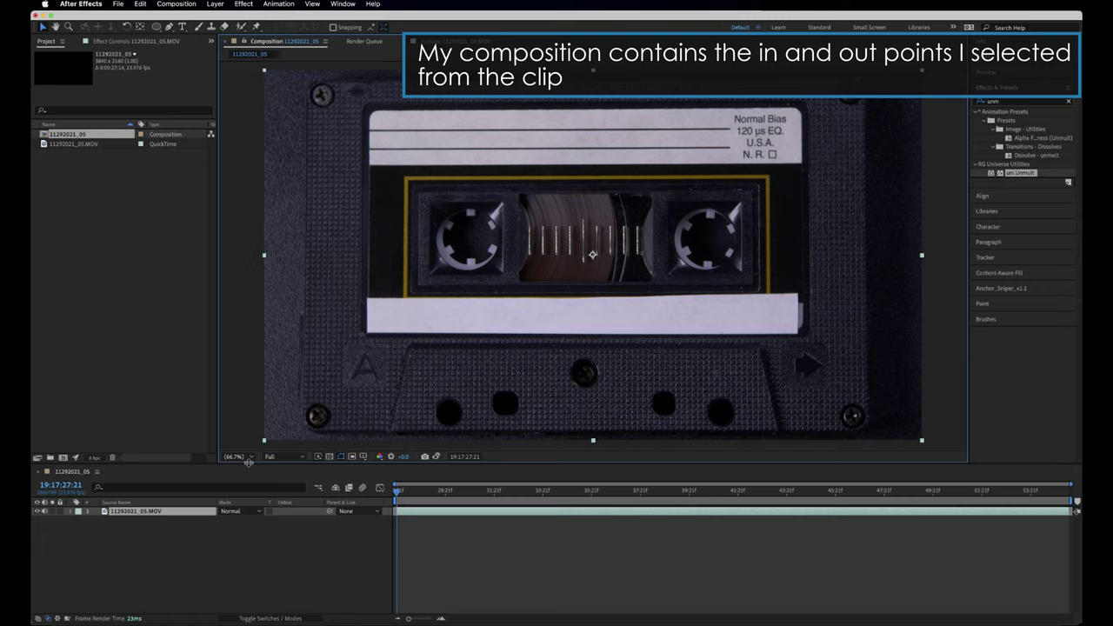
Mute the layer's audio, rename the composition SpinningCassette and set Start Timecode to 0:00:00:00.
click(48, 512)
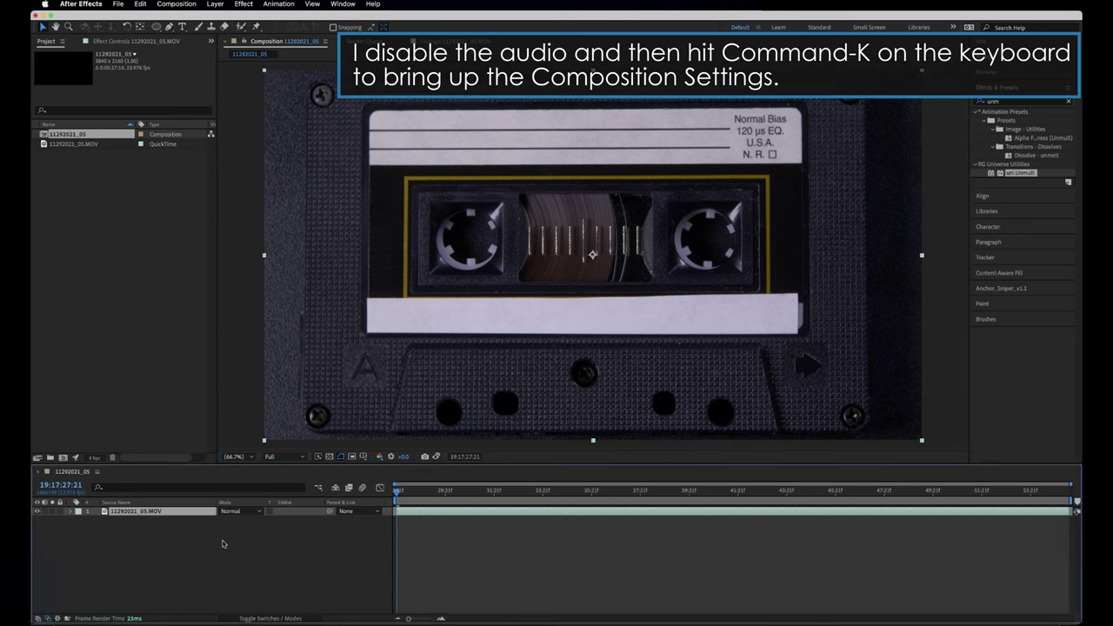
key(super+k)
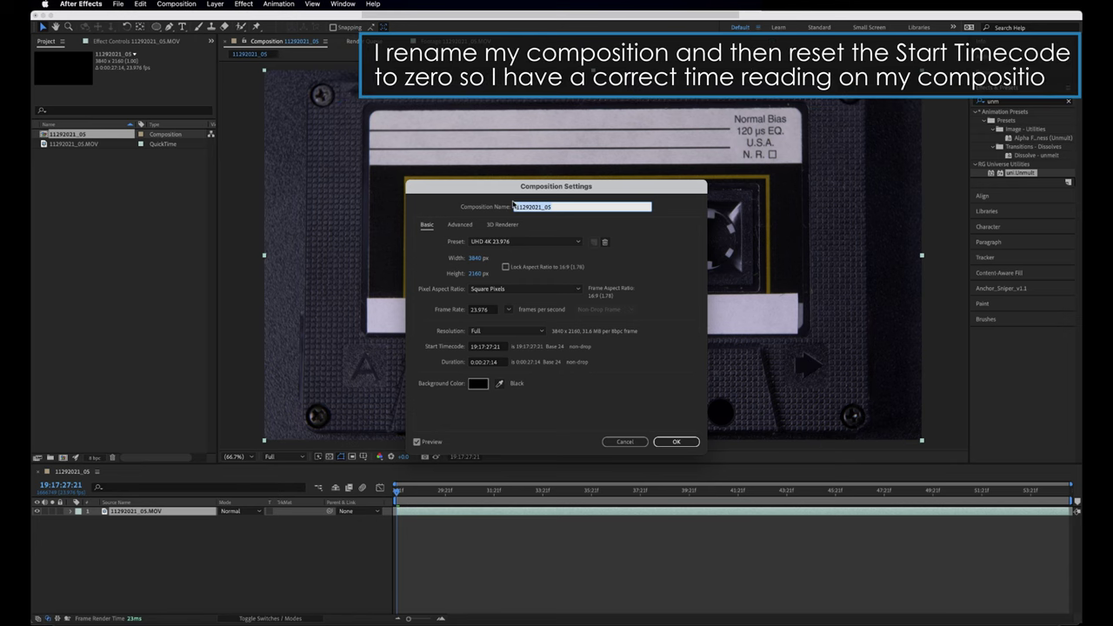
text(Sa)
click(502, 347)
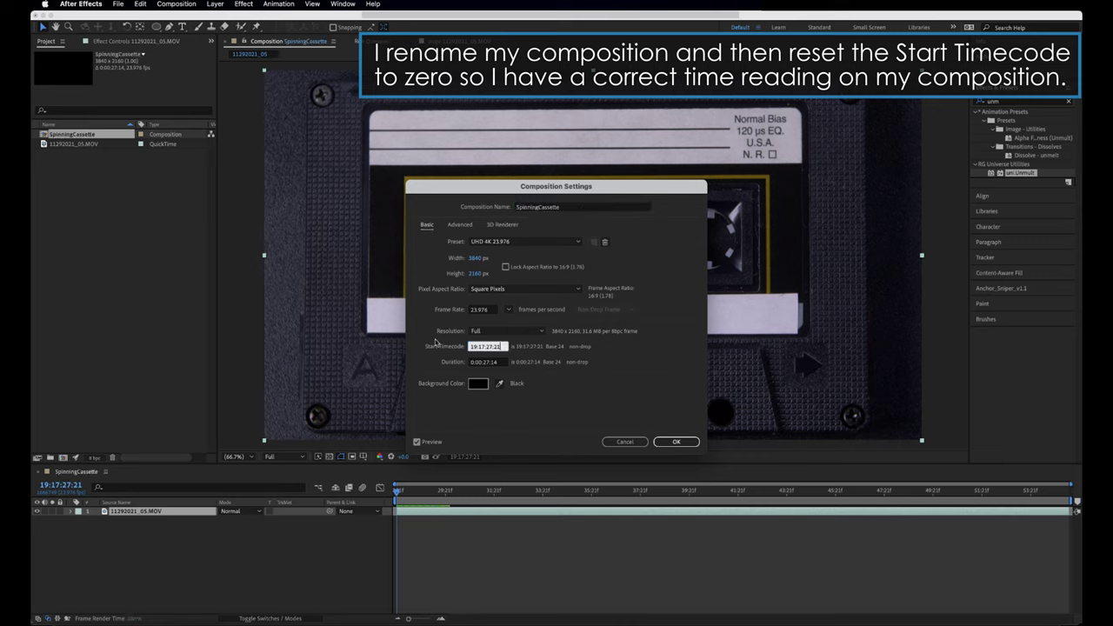
text(0)
click(602, 381)
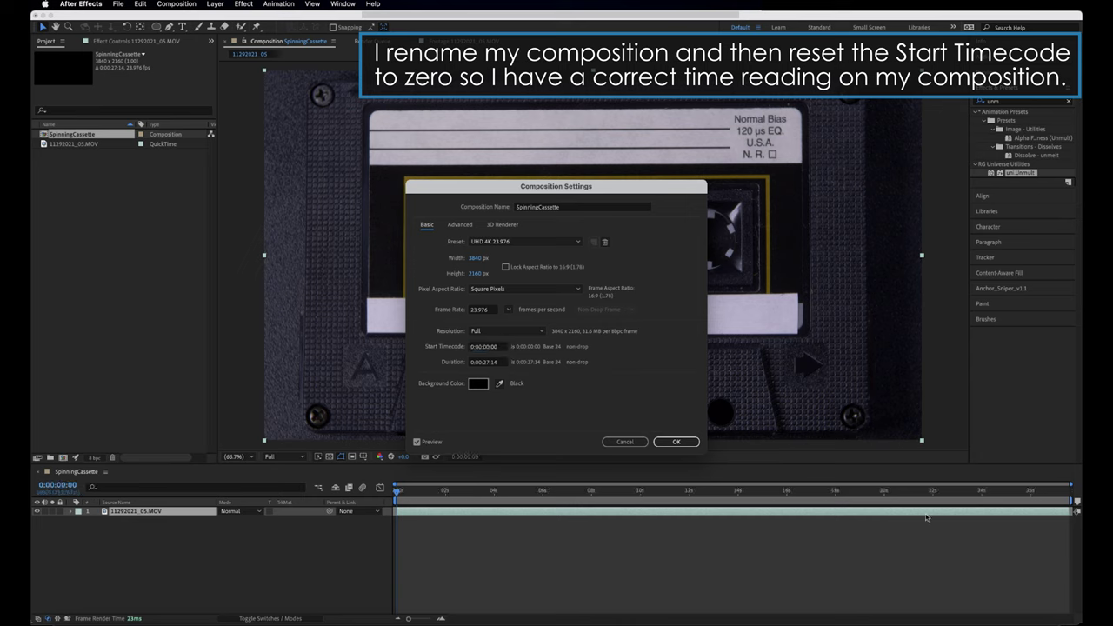
click(676, 441)
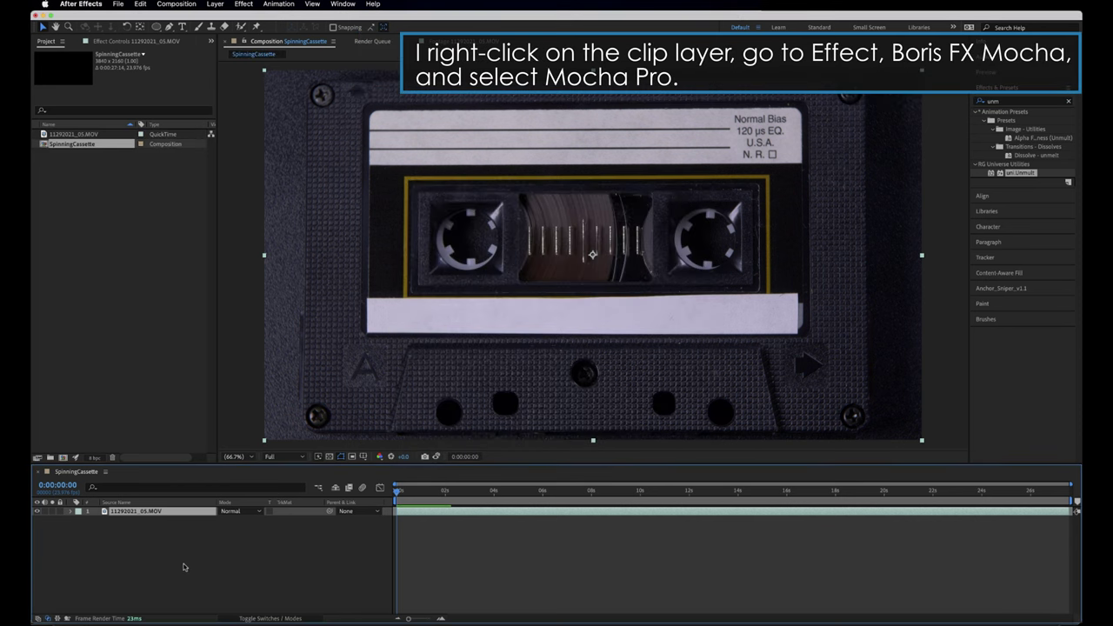
Apply Effect > Boris FX Mocha > Mocha Pro to the clip layer and show its Effect Controls.
right_click(153, 514)
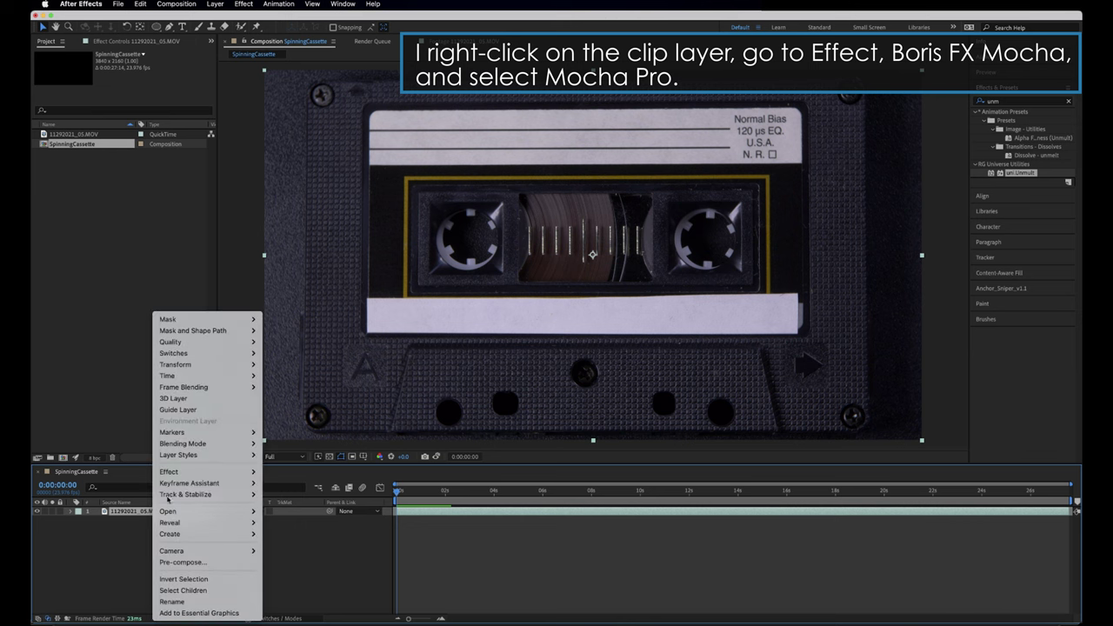
mouse_move(186, 474)
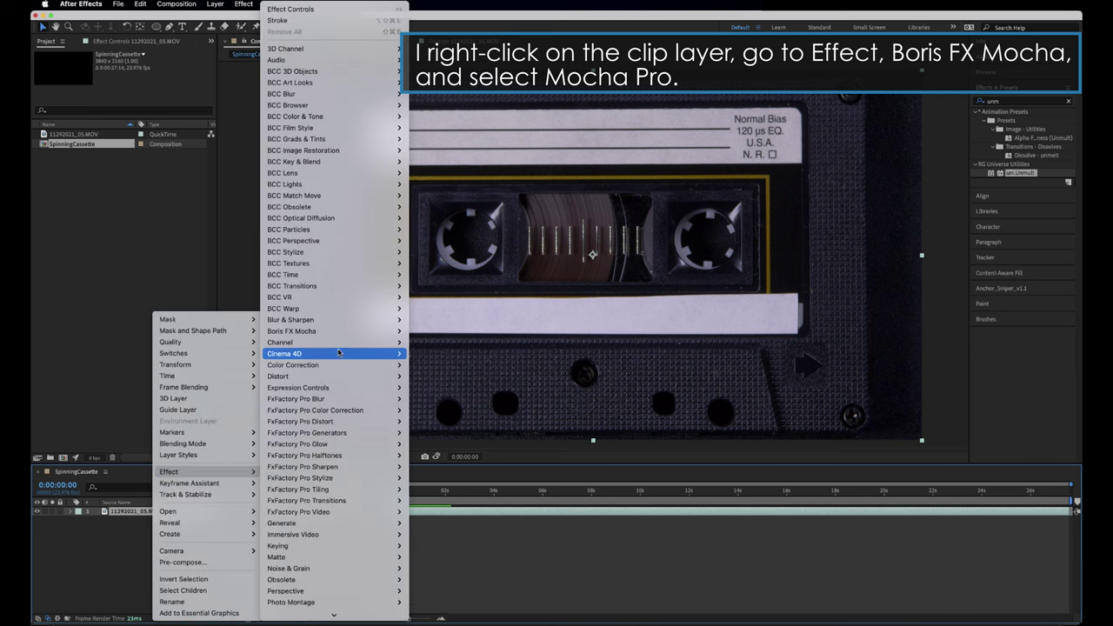
mouse_move(335, 335)
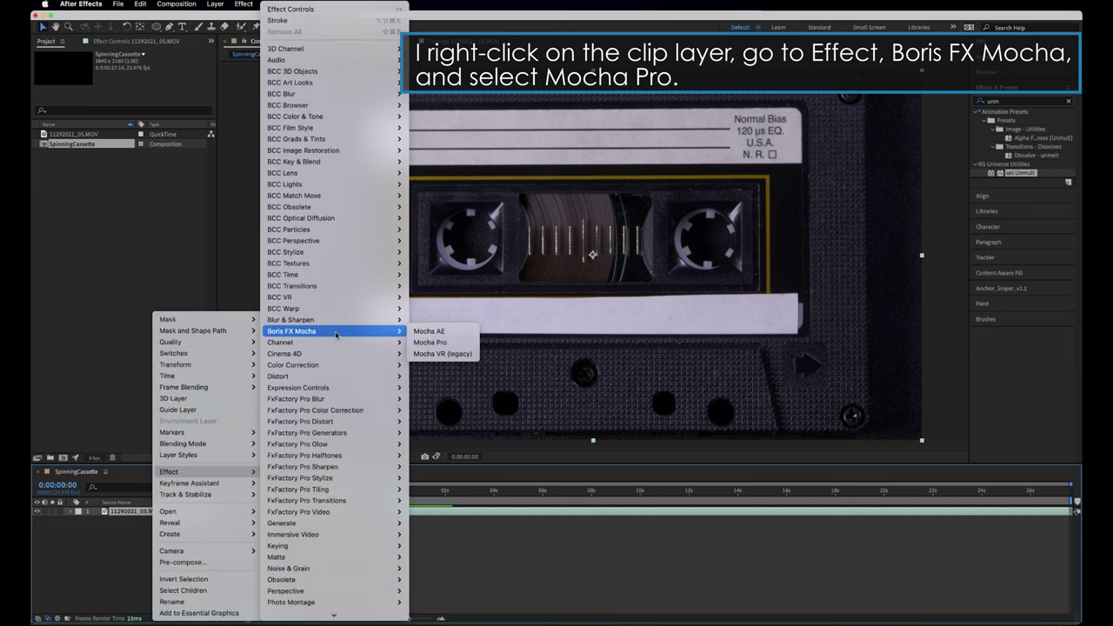
click(442, 342)
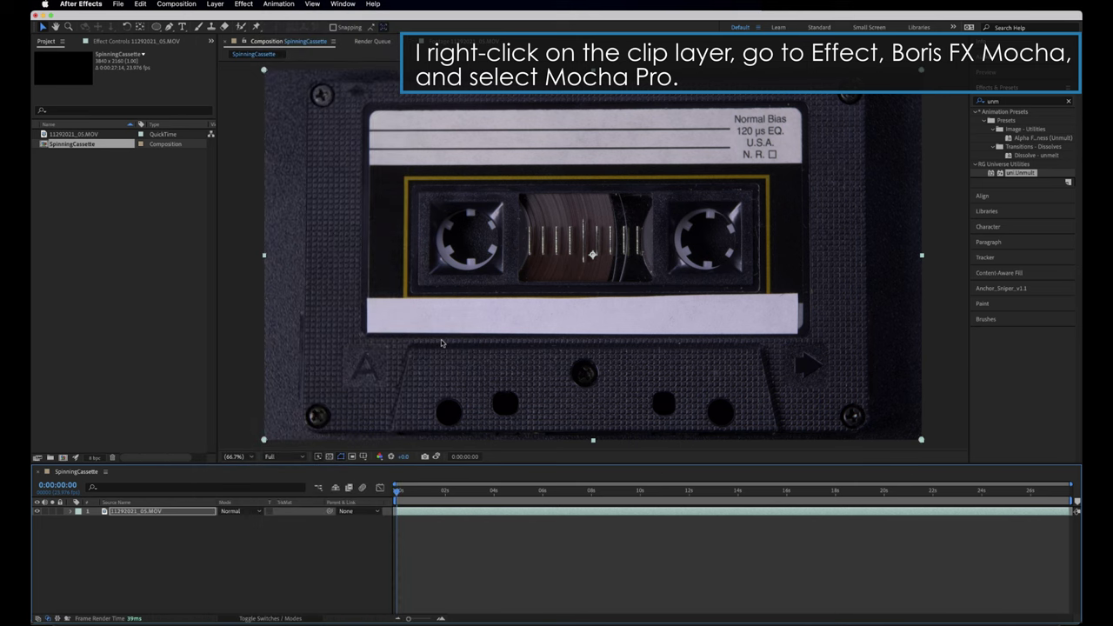
click(148, 43)
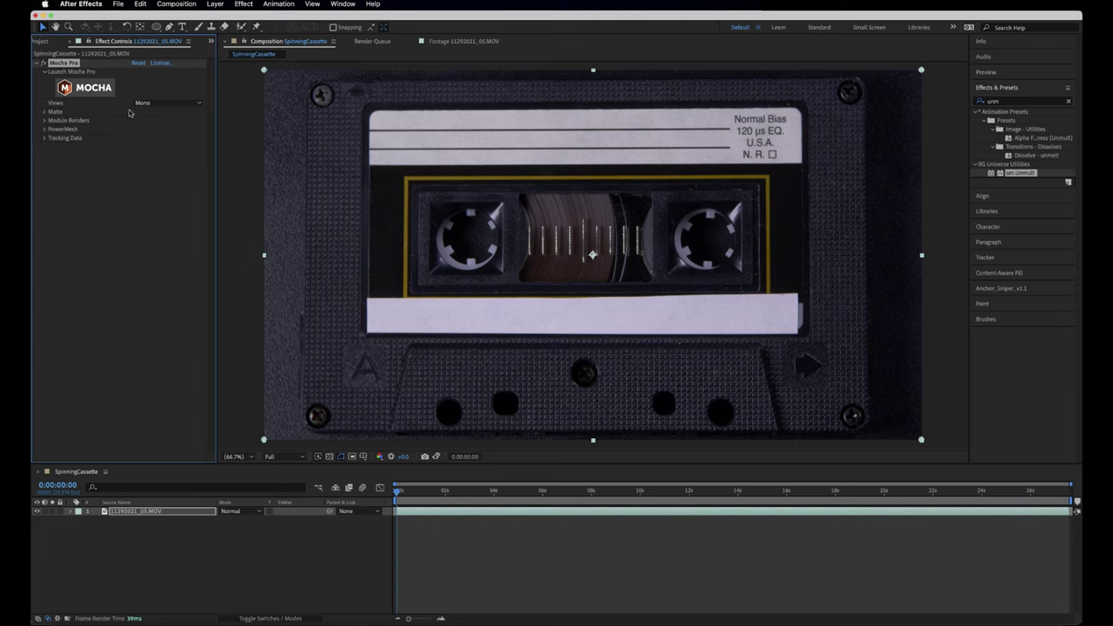
Launch Mocha Pro on the cassette clip and scrub forward through the rotation.
click(89, 88)
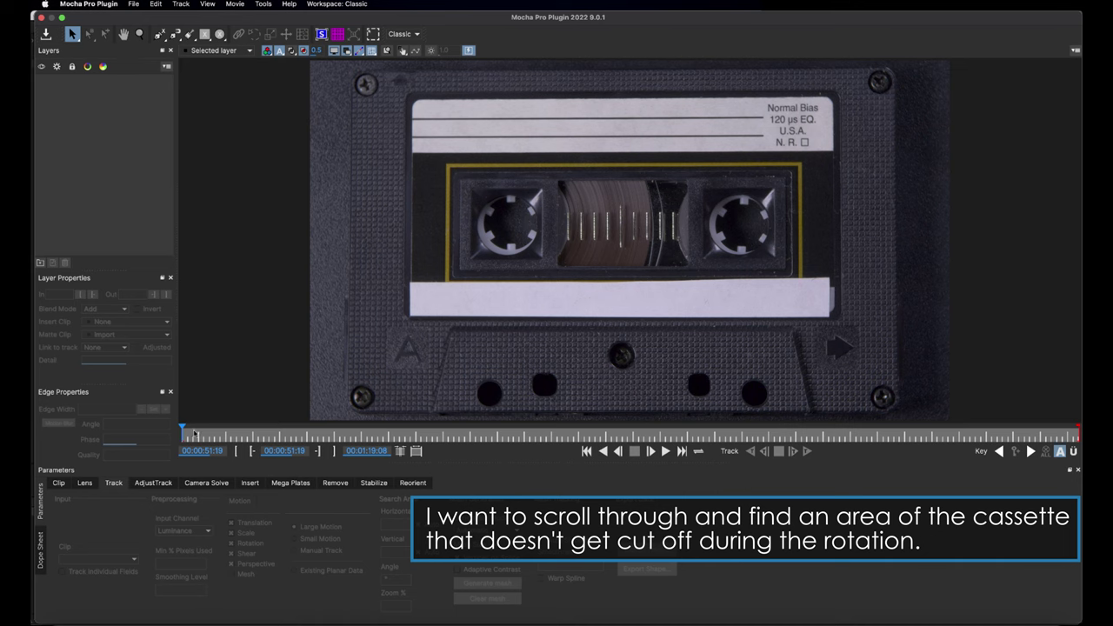
drag(190, 436, 459, 447)
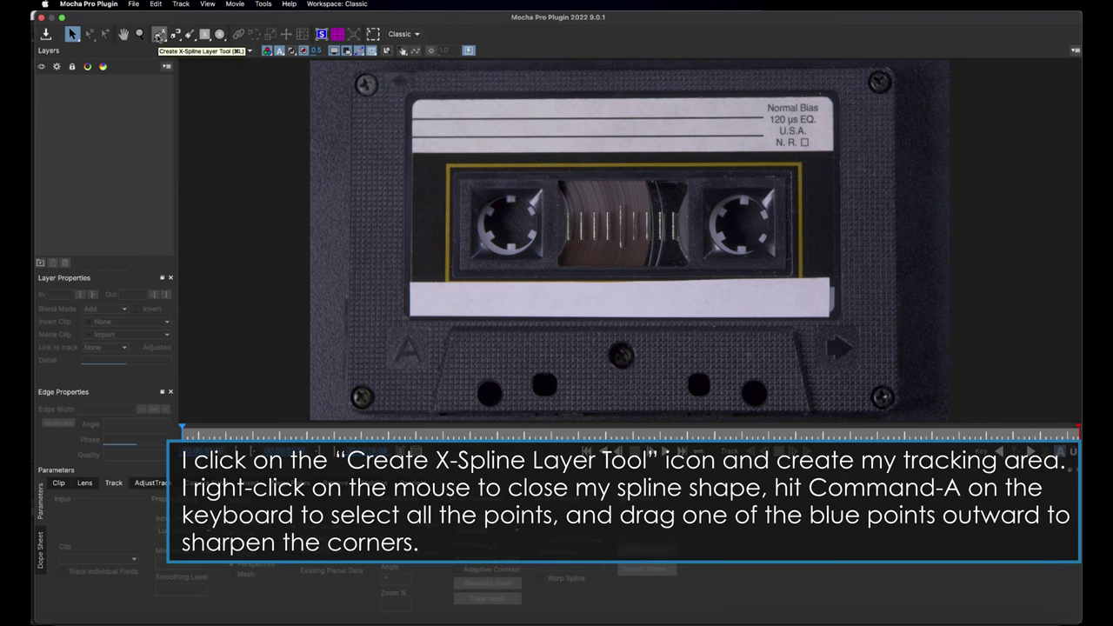
Draw X-spline points around the tape window and lower cassette for Layer 1.
click(159, 35)
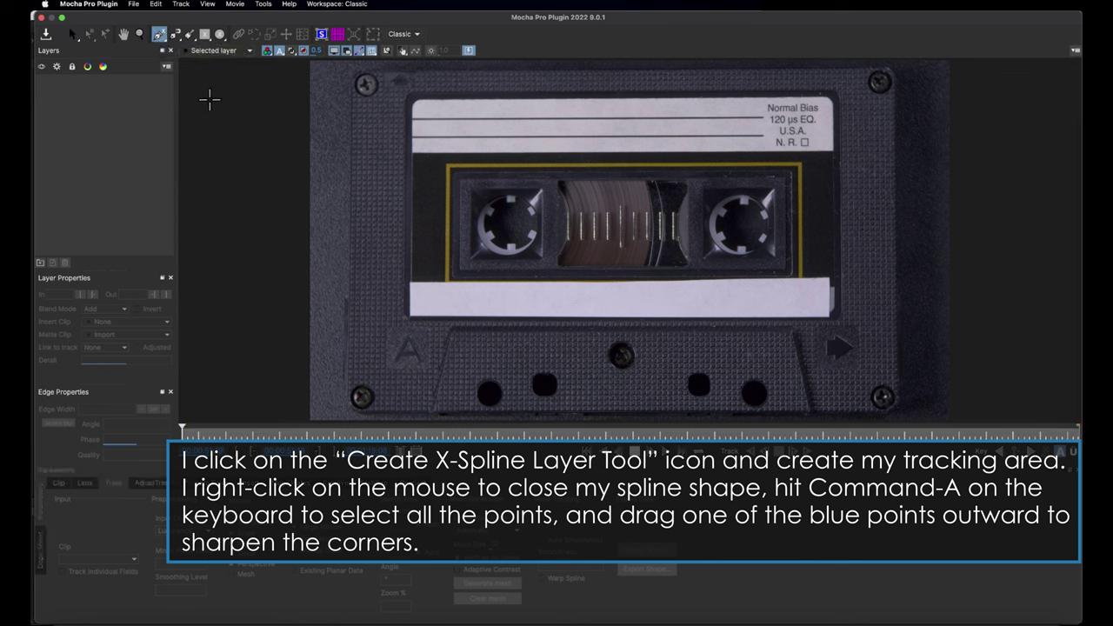
click(467, 181)
click(465, 263)
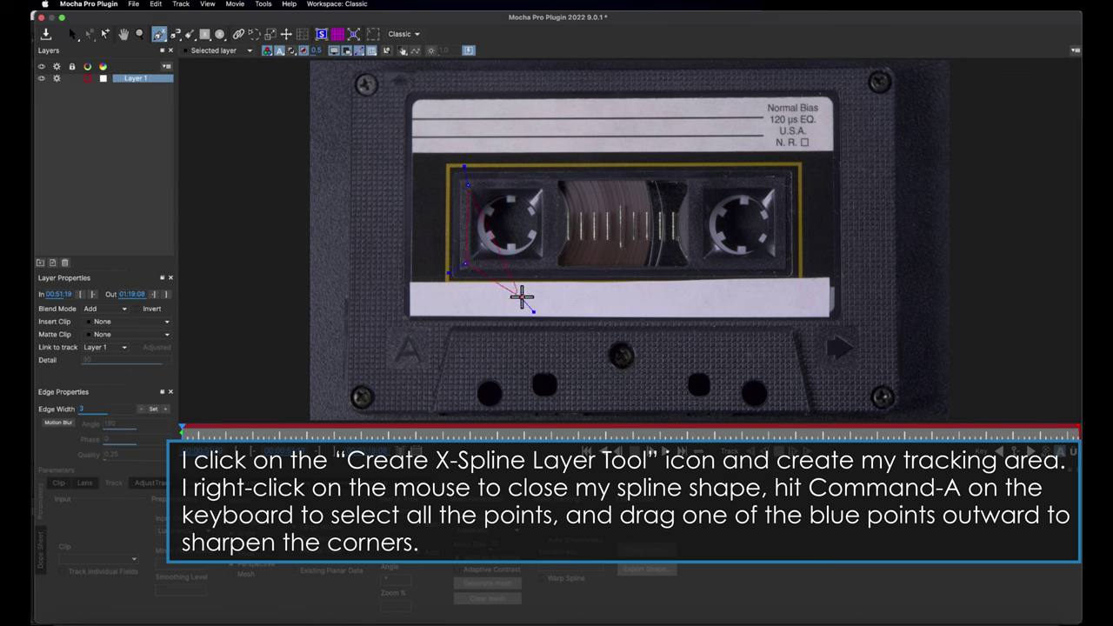
click(533, 304)
click(547, 350)
click(623, 354)
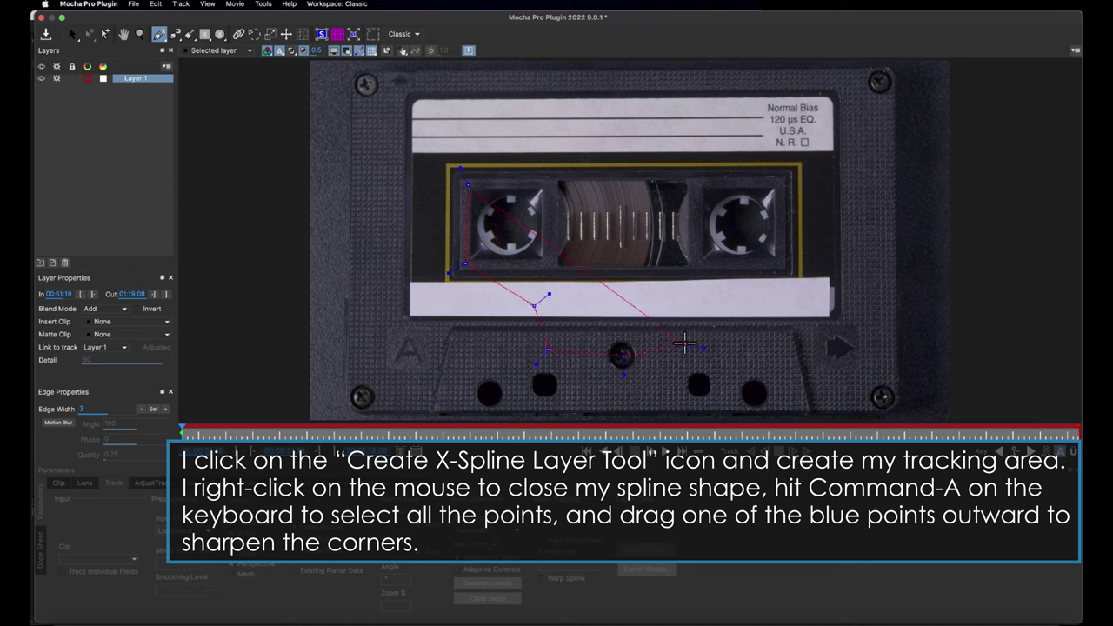
click(685, 345)
click(763, 292)
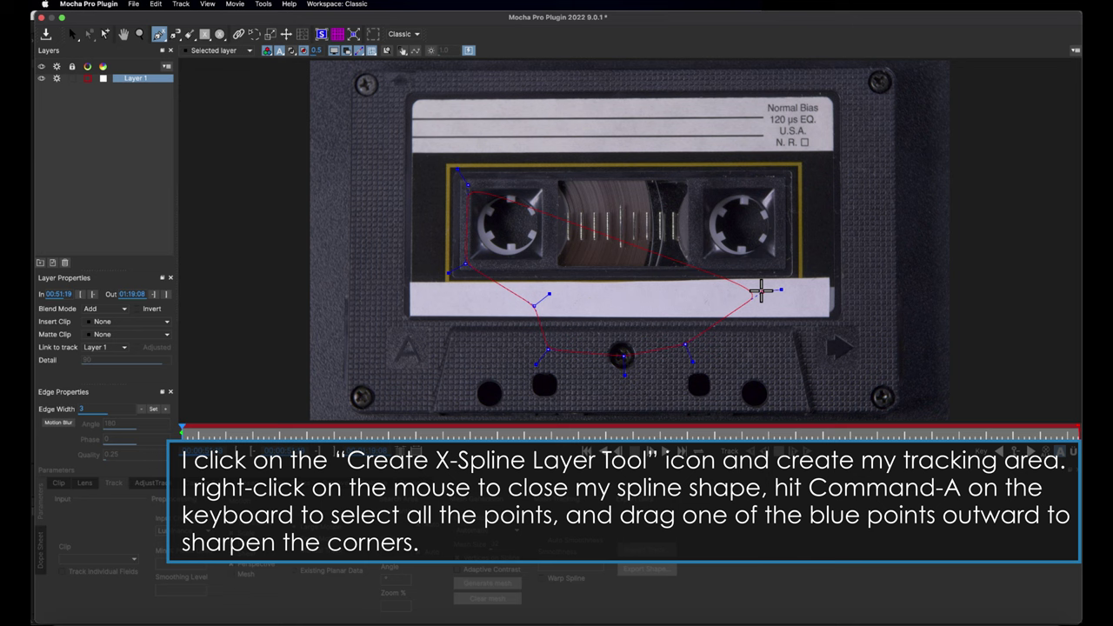
click(797, 259)
click(781, 260)
Close the shape, select all its points and push its edges outward.
right_click(778, 179)
key(super+a)
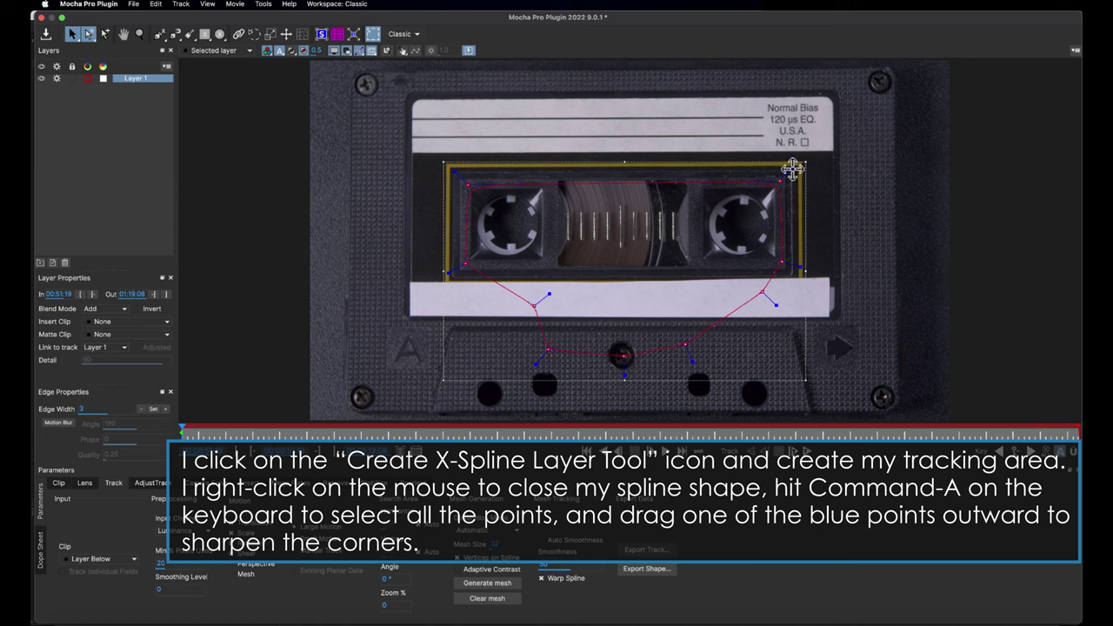
drag(792, 169, 800, 163)
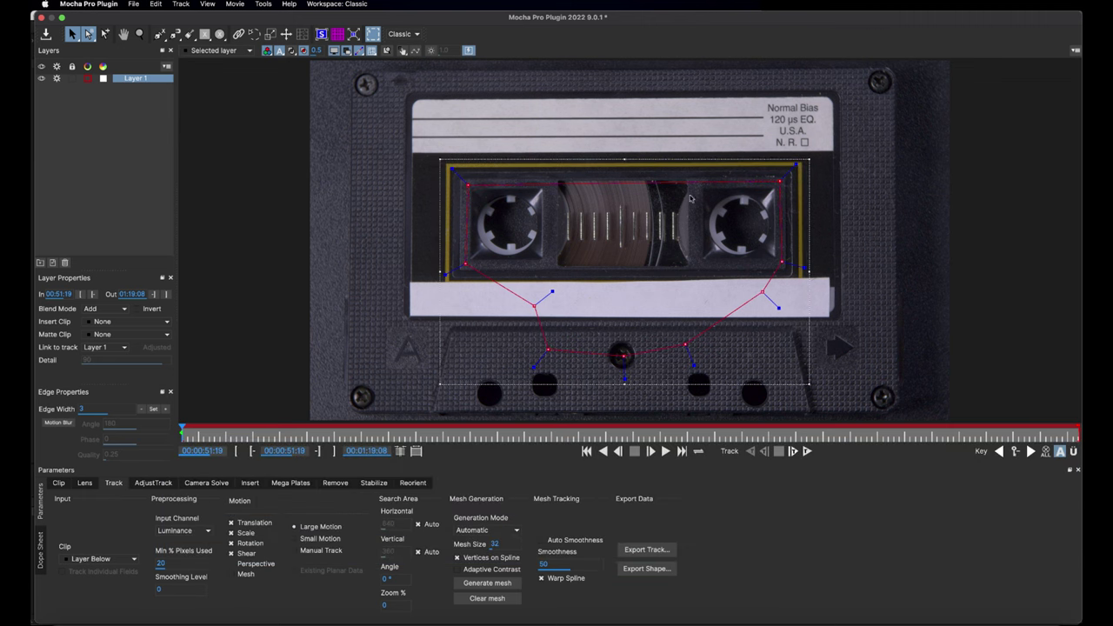
Enable Perspective motion and rename Layer 1 to a name beginning 'TrackingCas'.
click(232, 566)
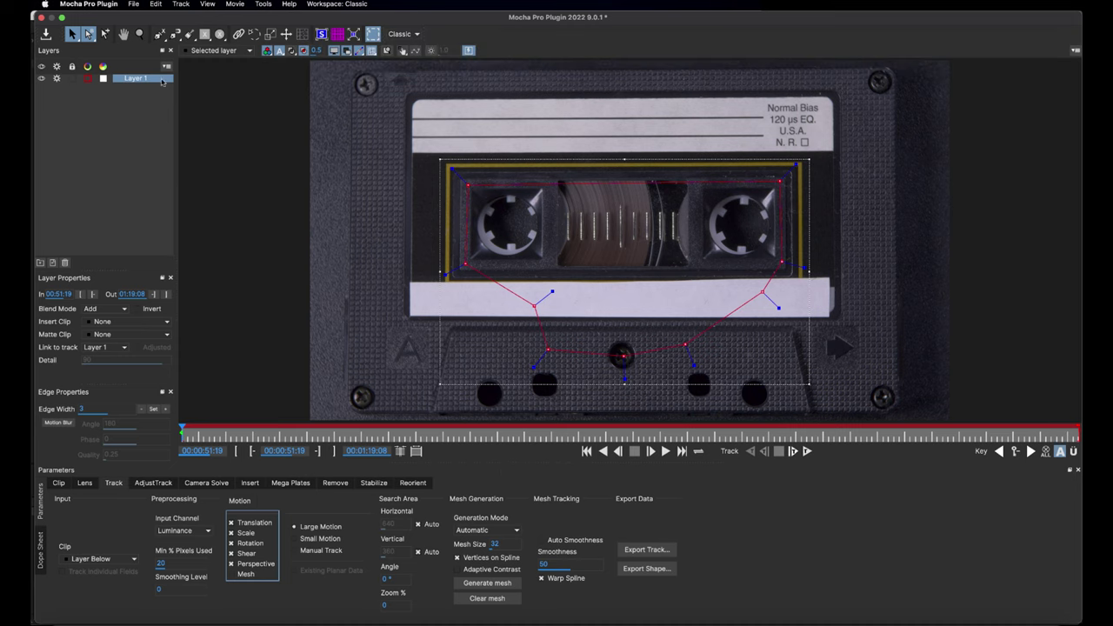
double_click(135, 78)
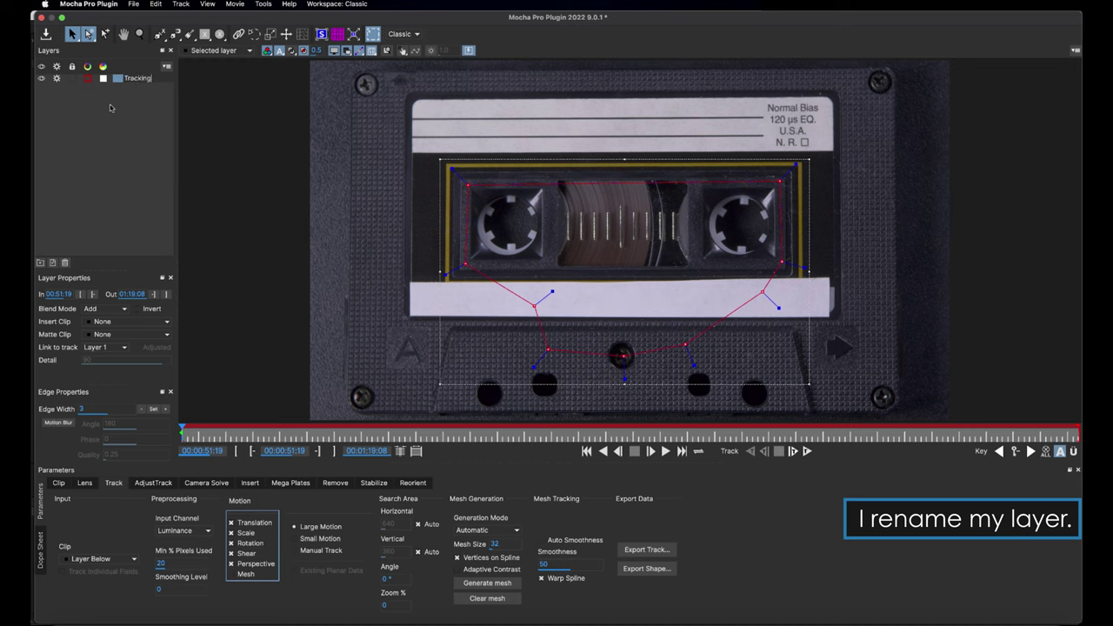
key(Return)
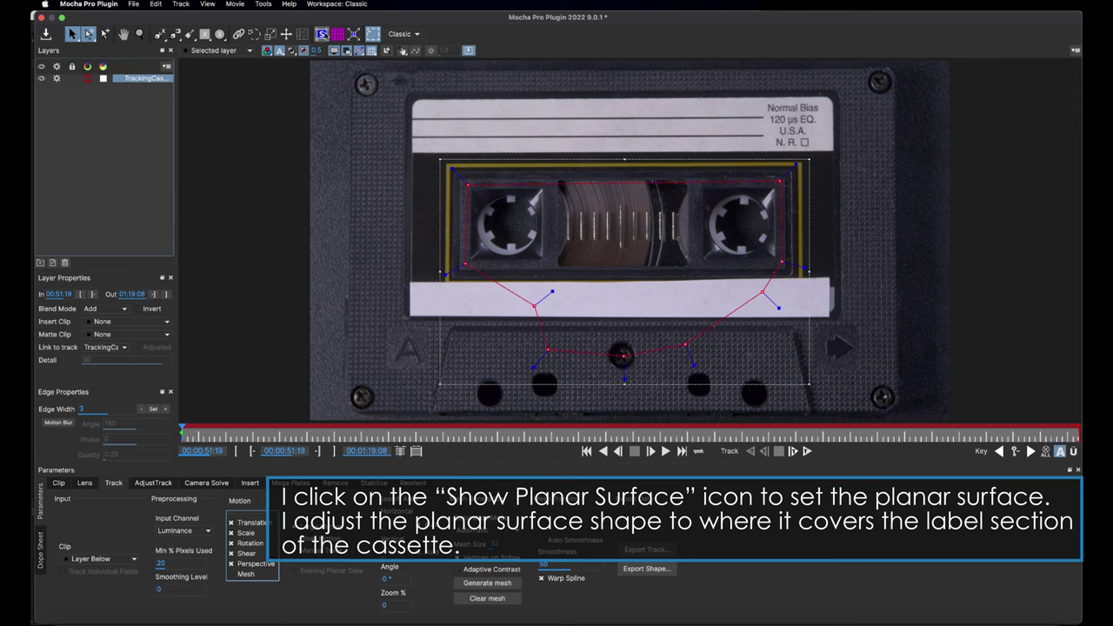
Show the planar surface and drag its four corners roughly onto the cassette label.
click(322, 34)
drag(500, 198, 416, 102)
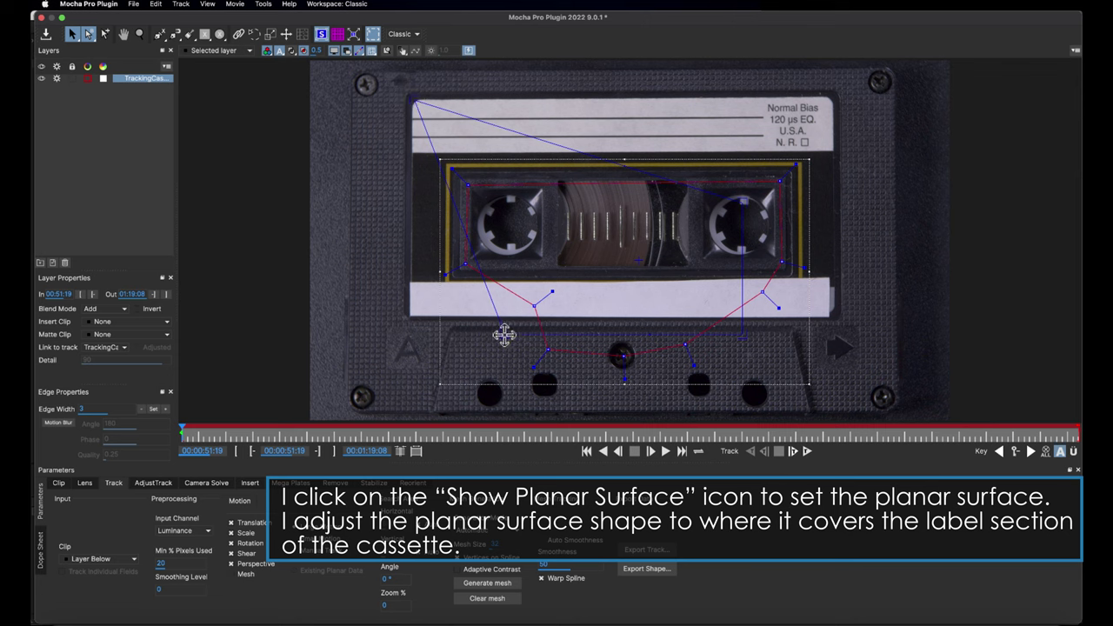
drag(504, 337, 414, 149)
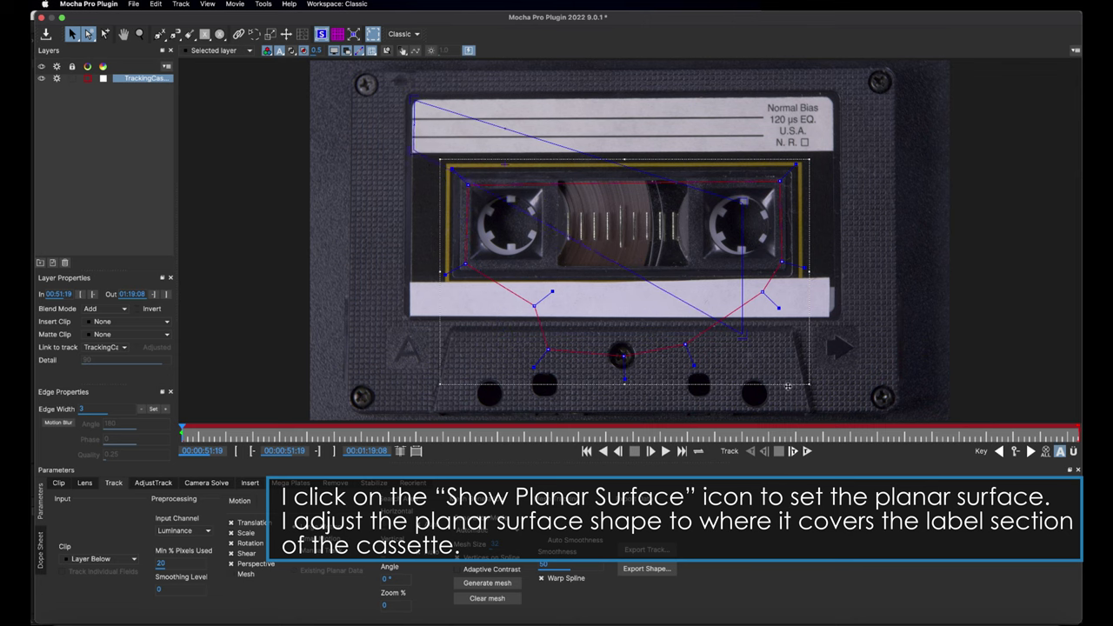
drag(742, 201, 831, 97)
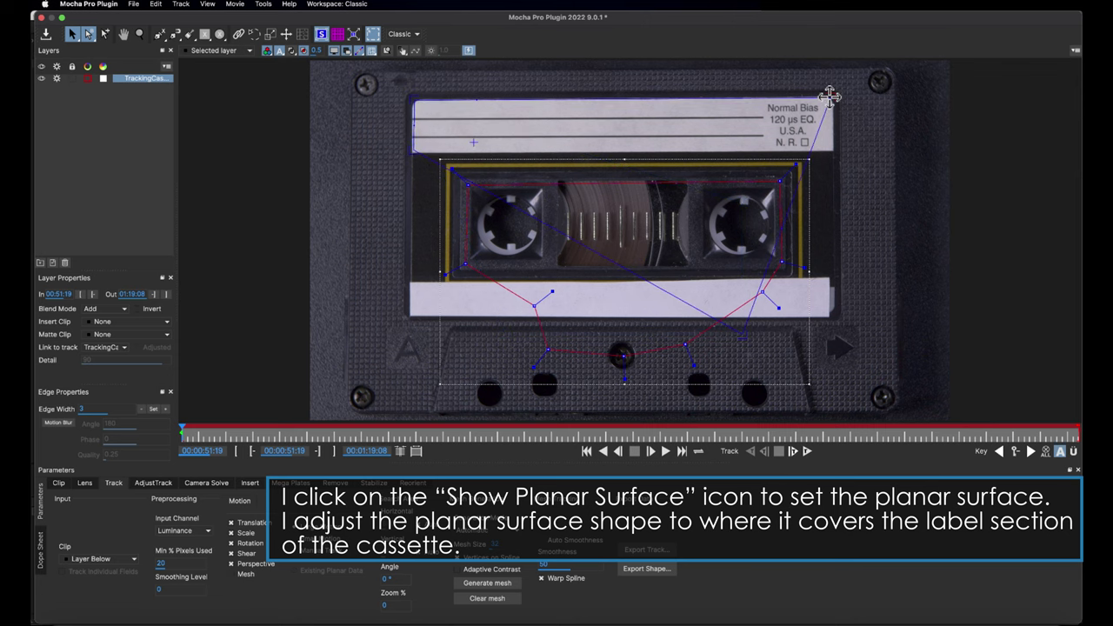
drag(745, 330, 832, 148)
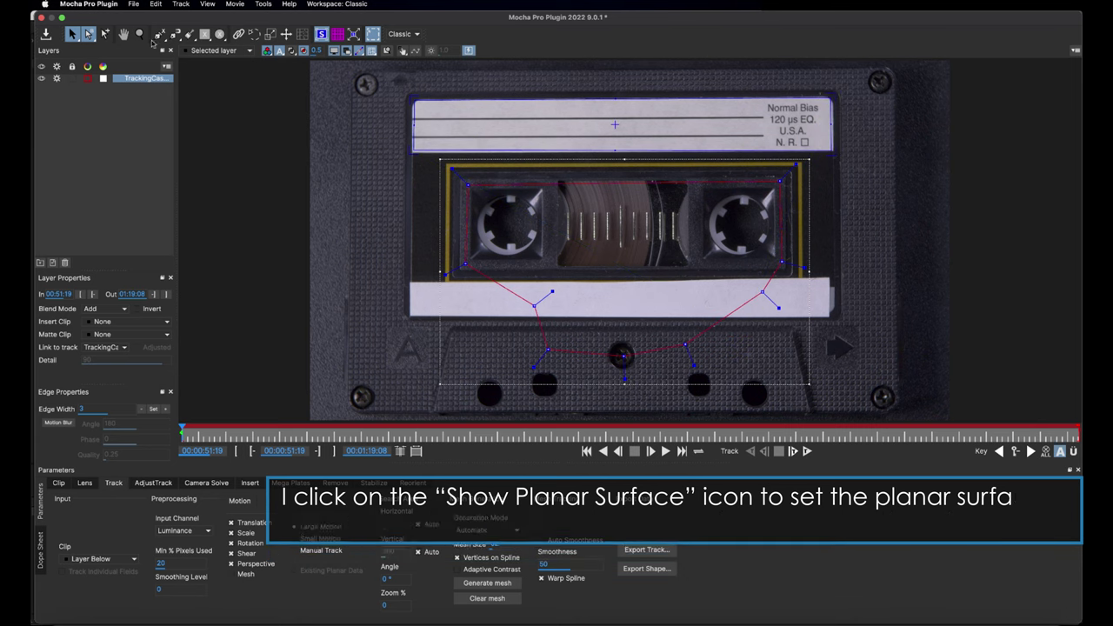
Zoom in on the label and refine each of the surface's four corners precisely.
click(139, 34)
click(597, 161)
click(597, 161)
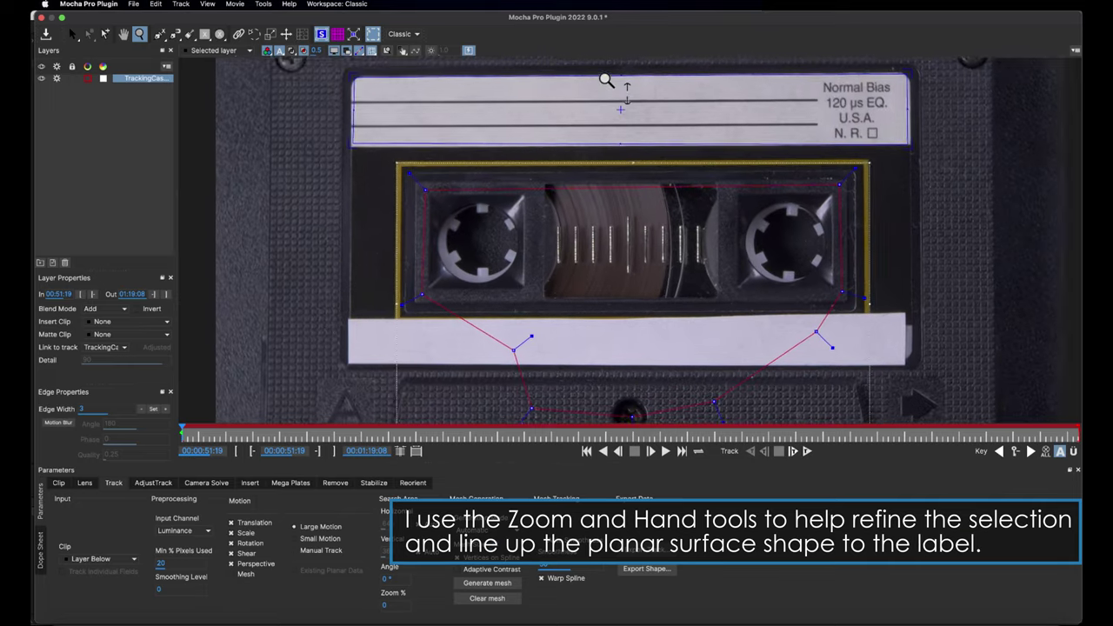
click(644, 218)
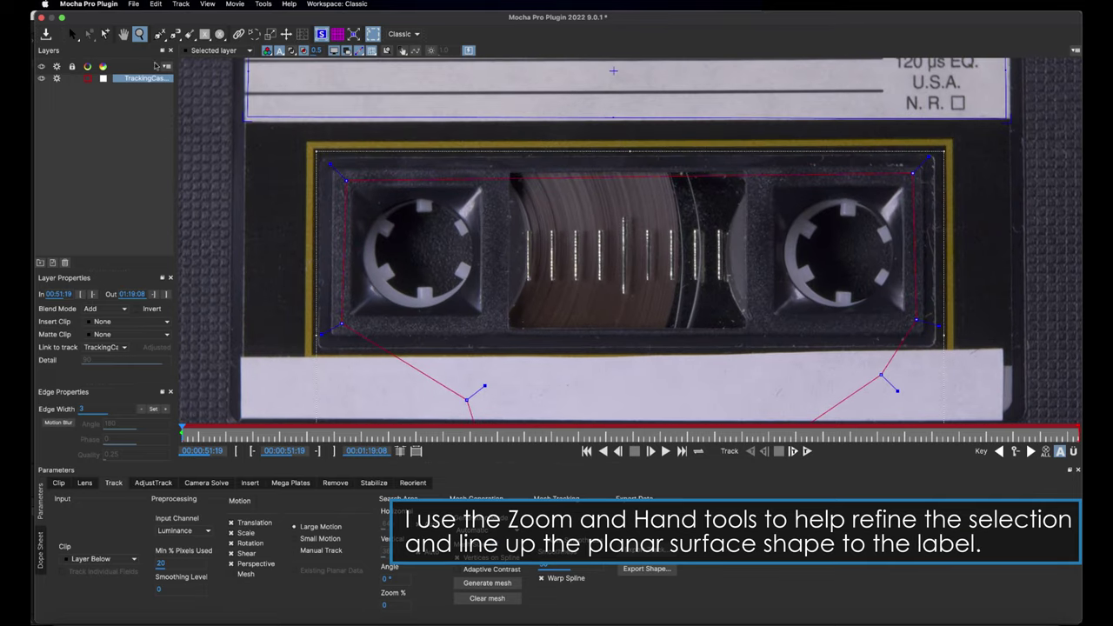
click(124, 34)
drag(585, 170, 581, 265)
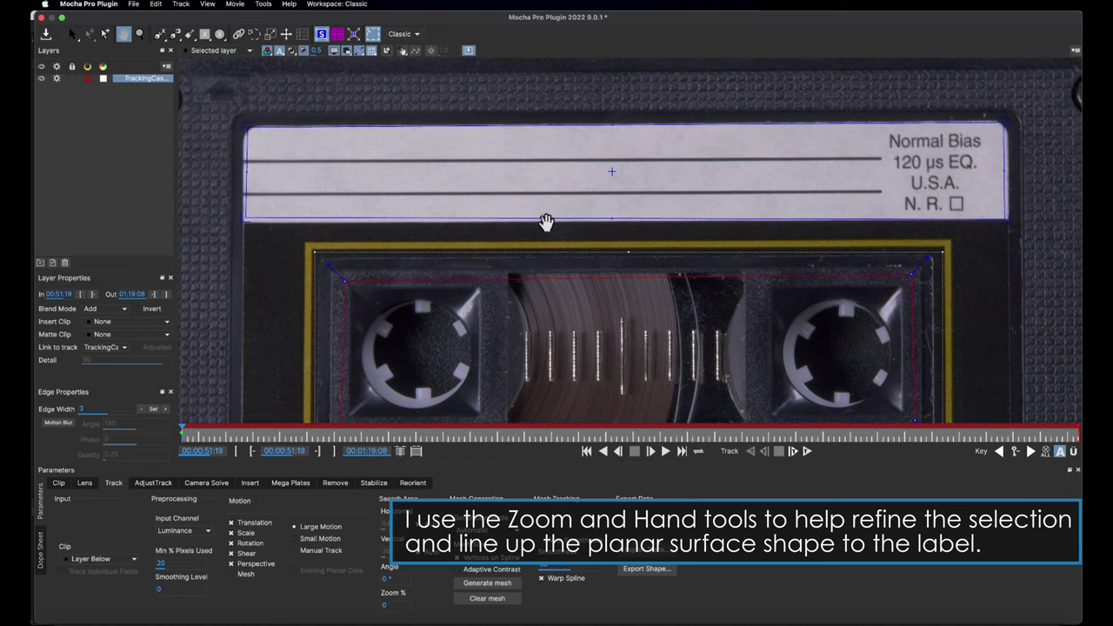
click(74, 33)
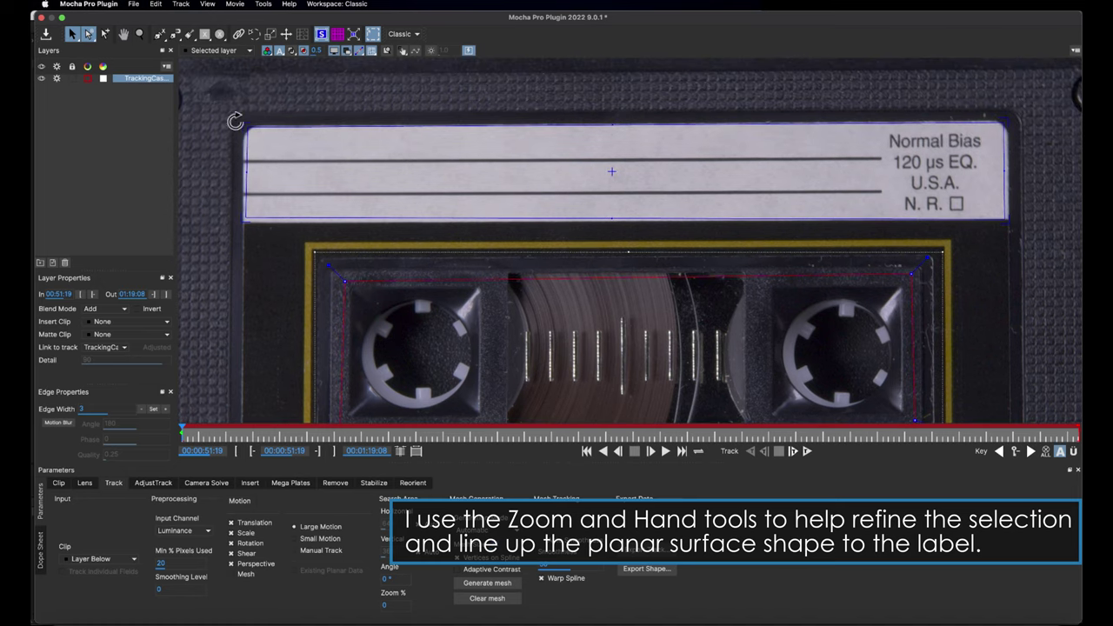
drag(246, 122, 239, 122)
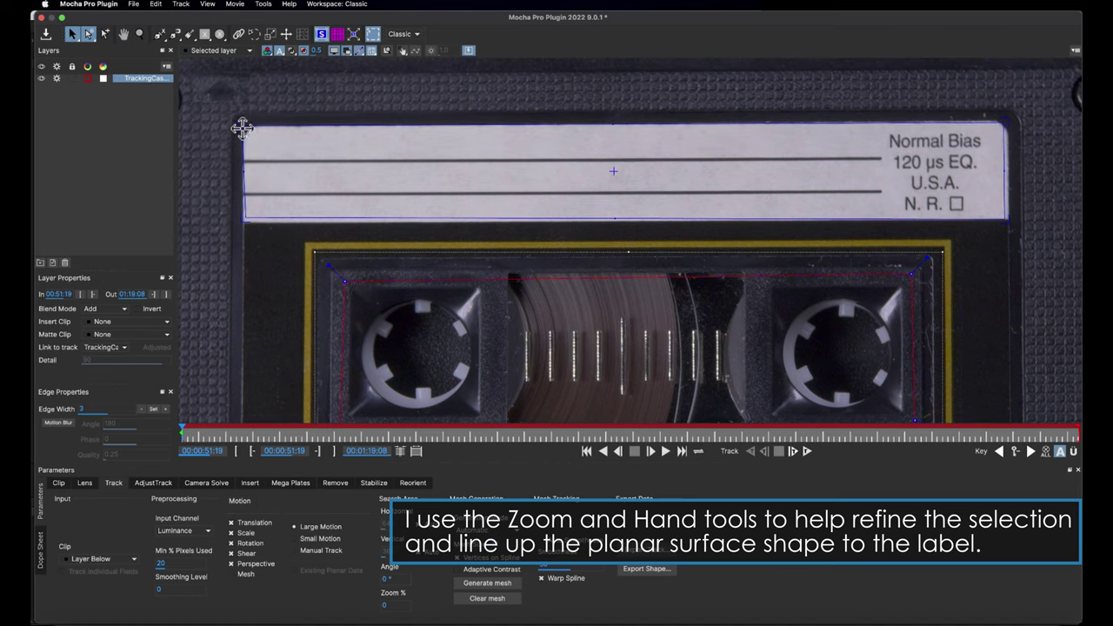
drag(242, 218, 239, 225)
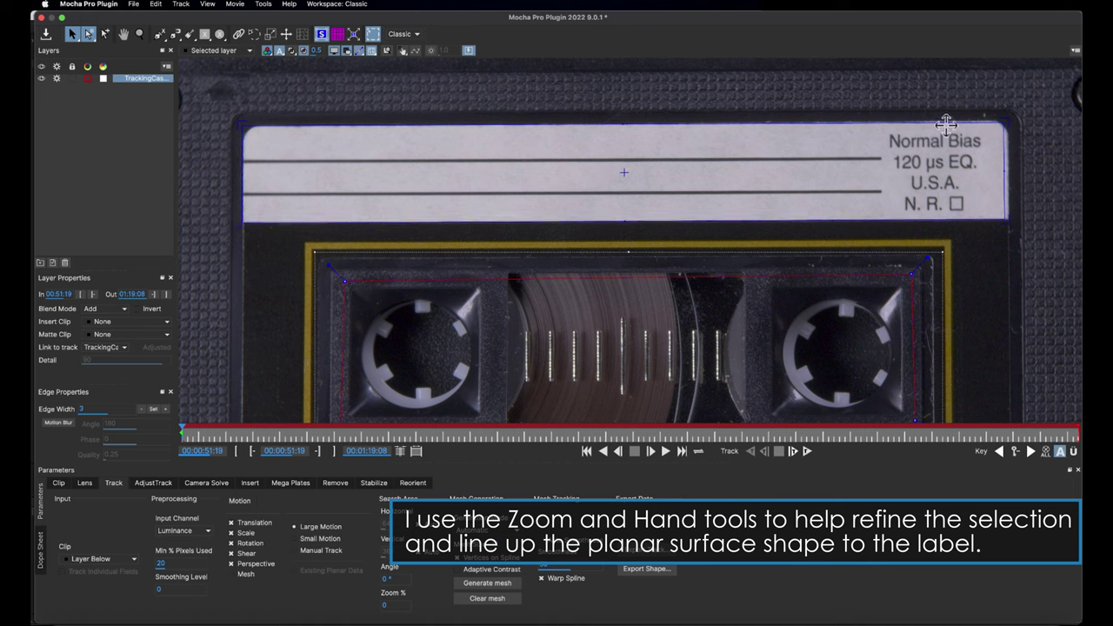
drag(1006, 217, 1008, 220)
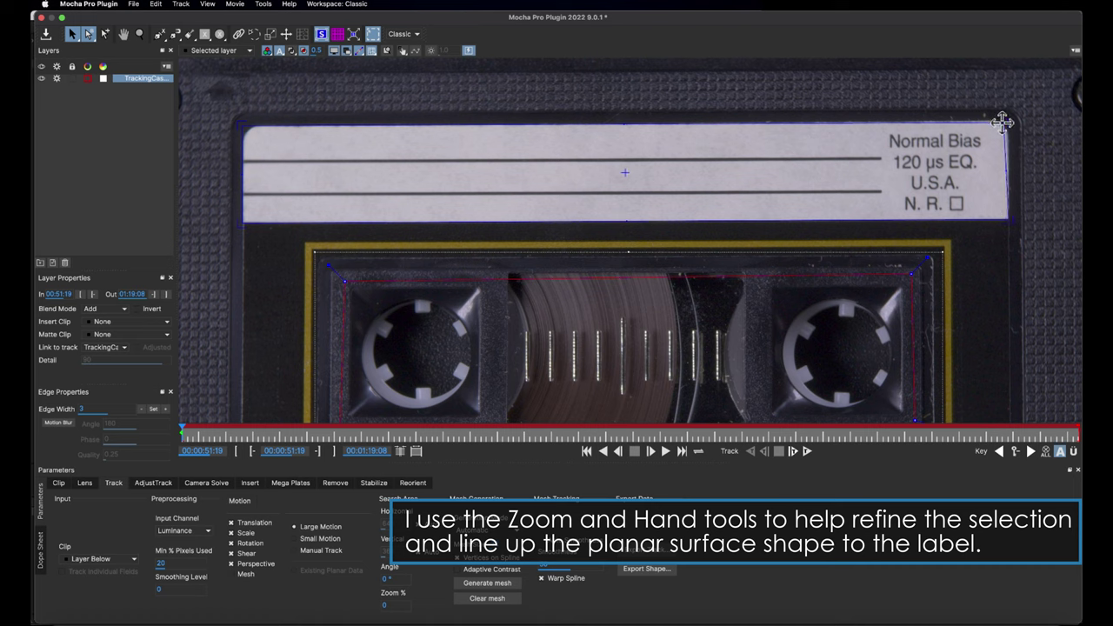
drag(1003, 120, 1008, 122)
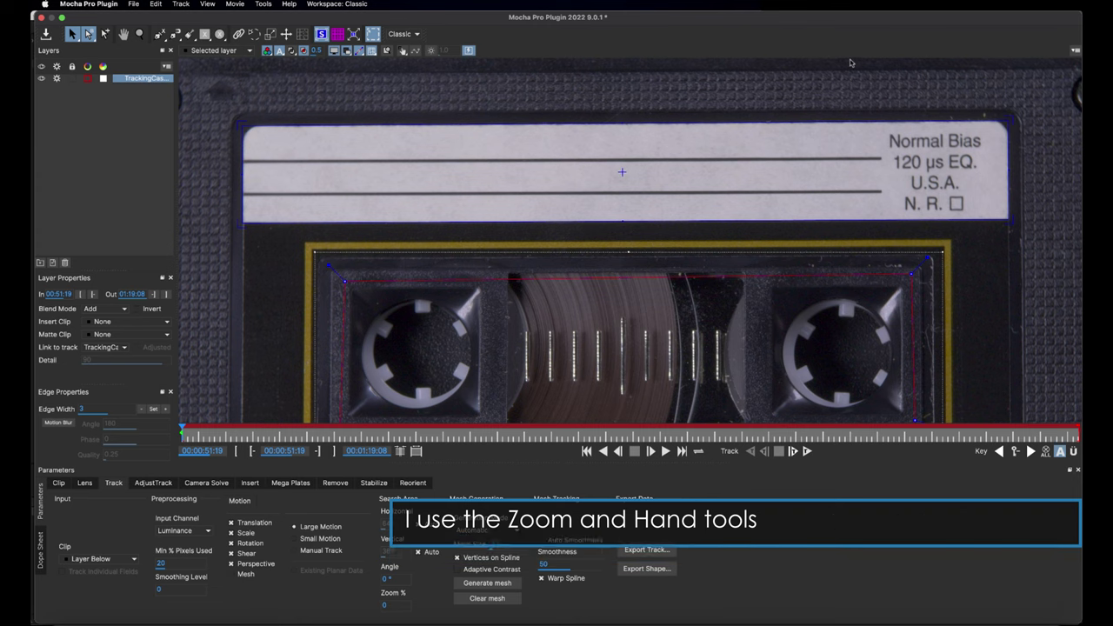
Fit the footage in the viewer, turn on the planar grid and nudge the top-left corner.
key(asterisk)
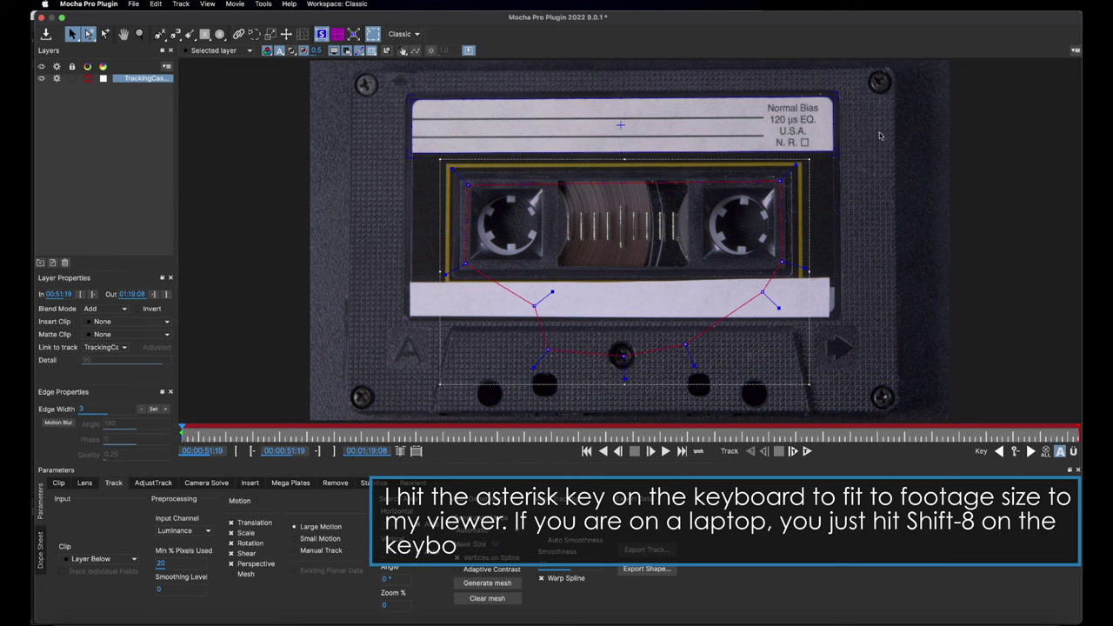
click(338, 34)
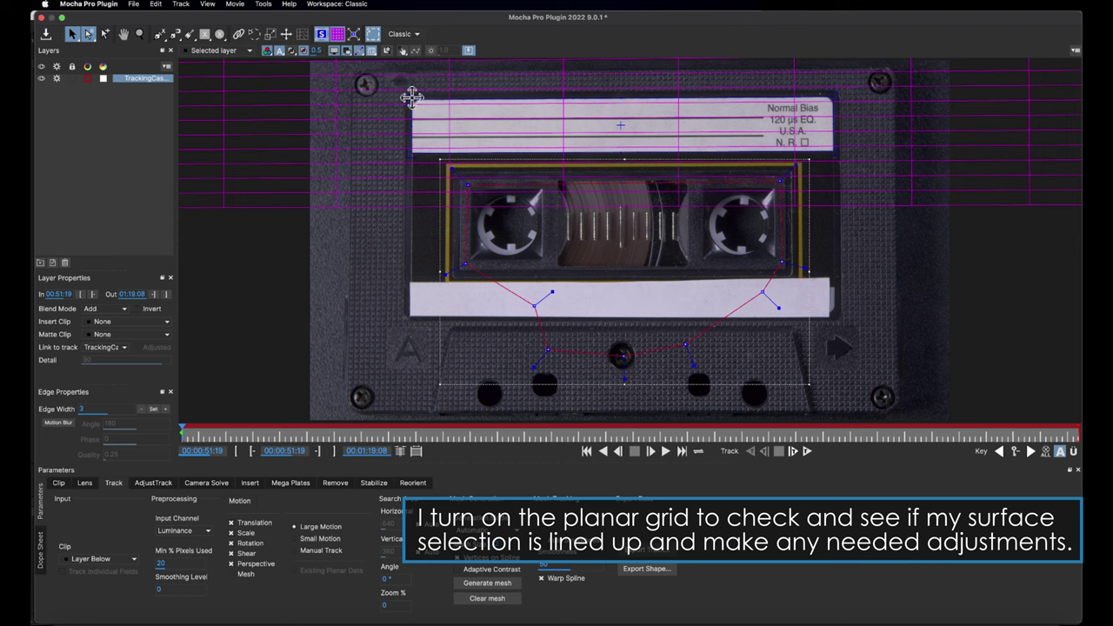
drag(411, 98, 412, 98)
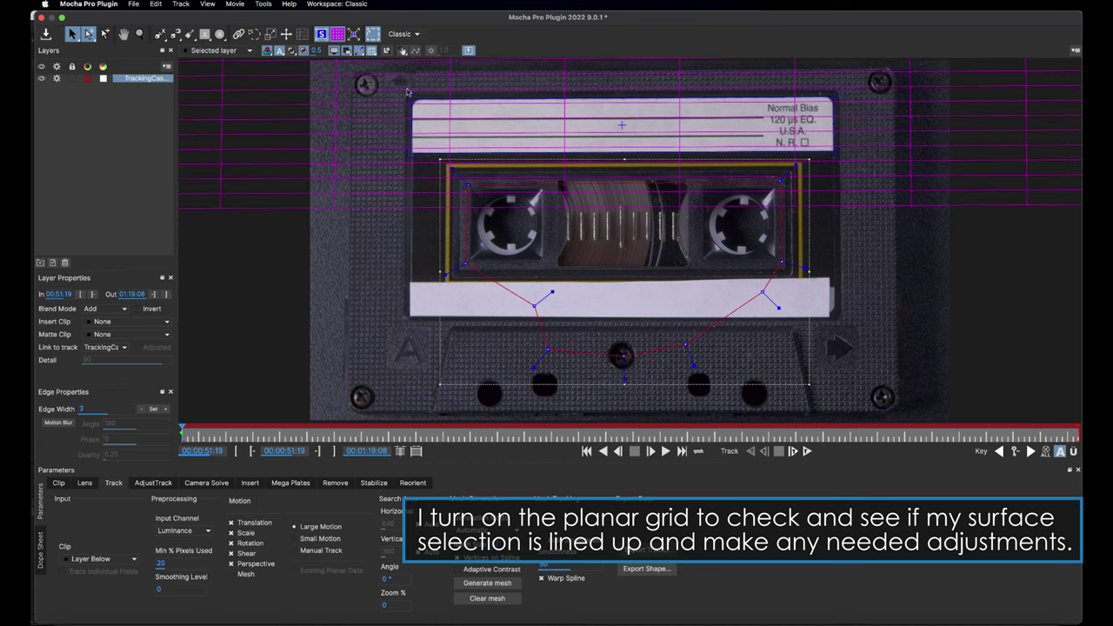
Hide the planar grid, track the label forward through the clip, review it, and return to frame one.
click(338, 35)
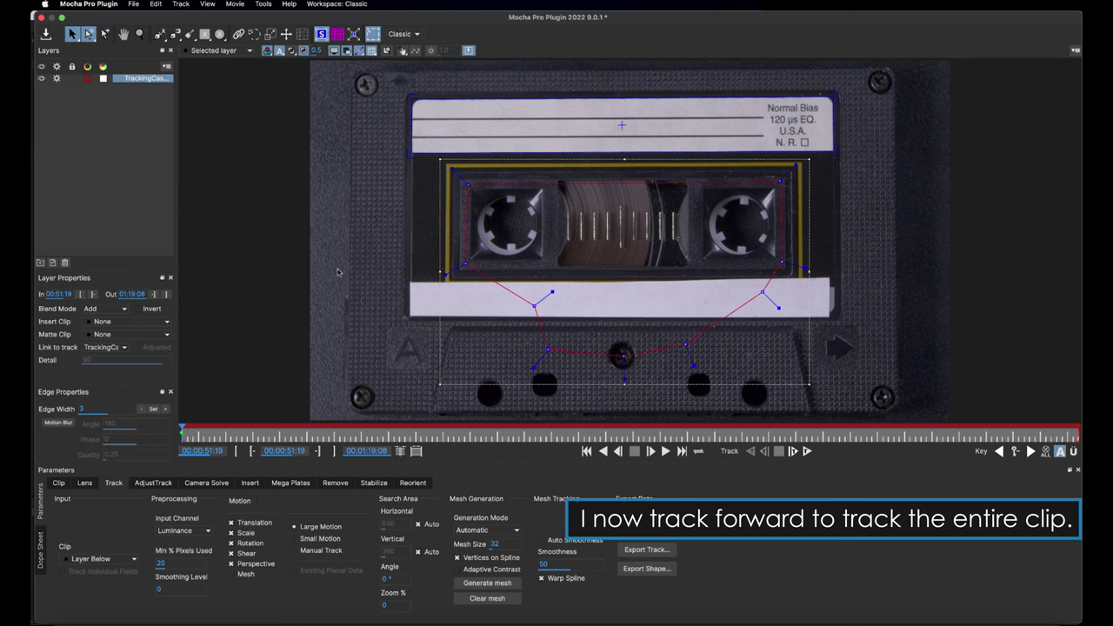
click(806, 452)
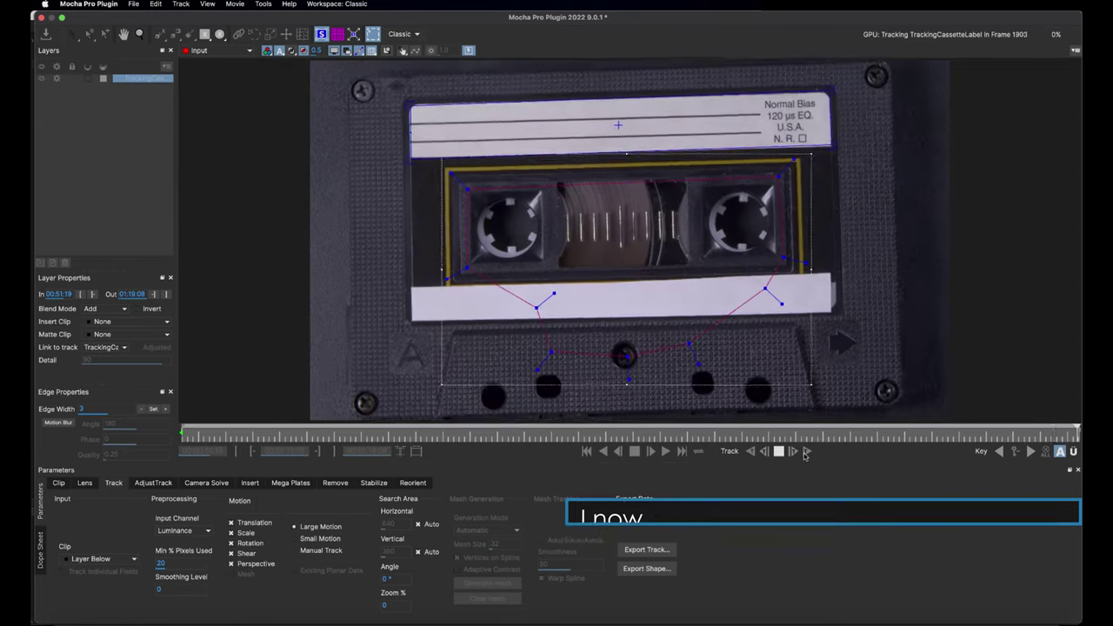
drag(291, 436, 353, 437)
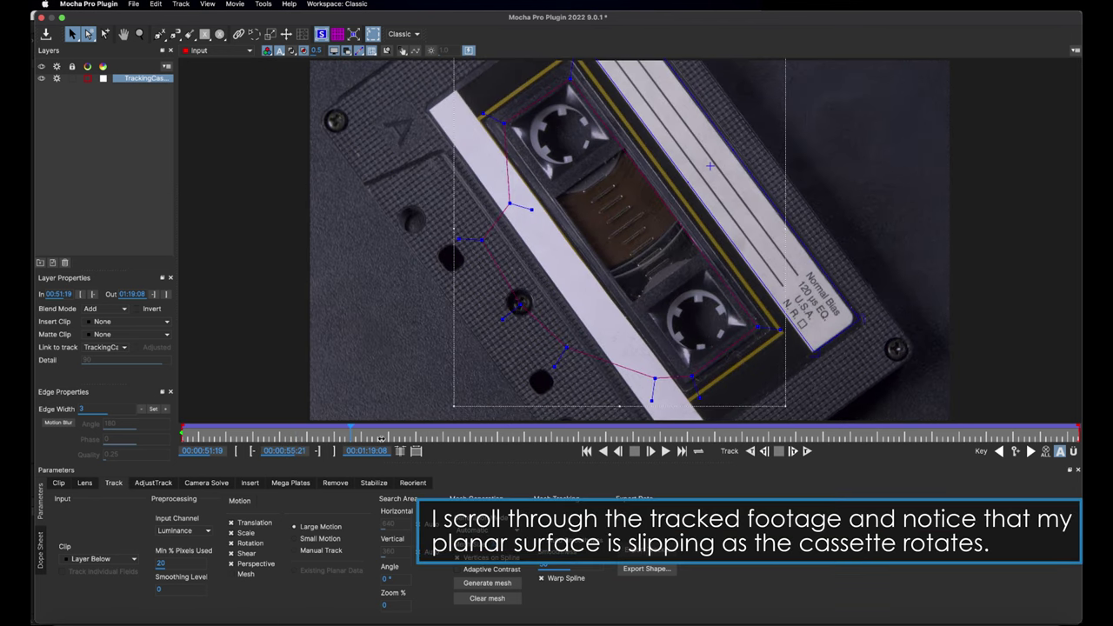
drag(381, 437, 406, 441)
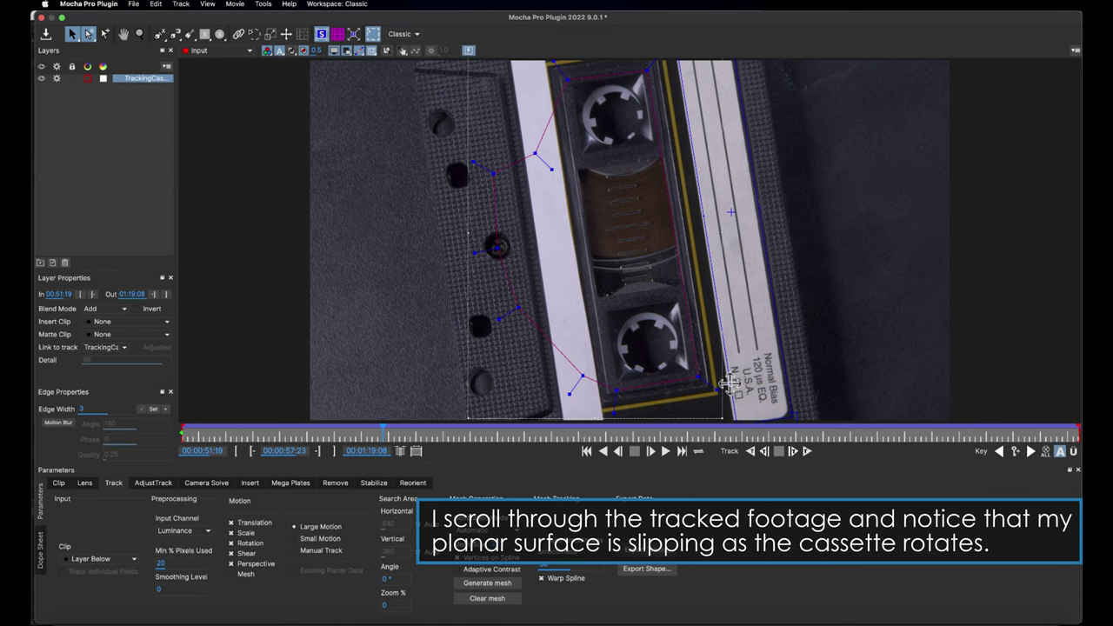
click(597, 438)
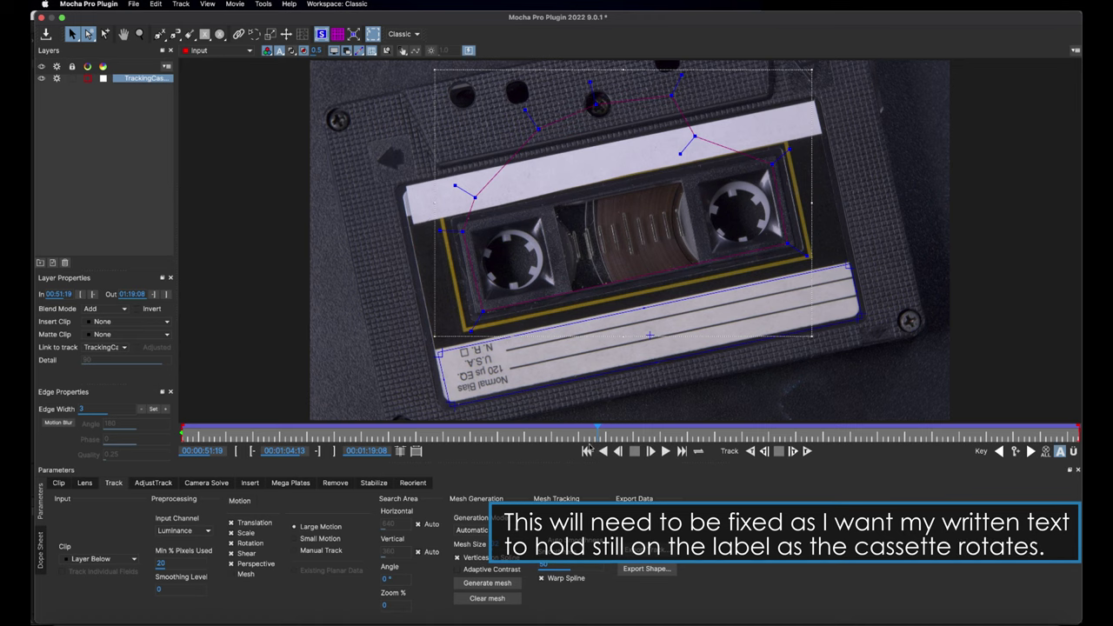
click(588, 449)
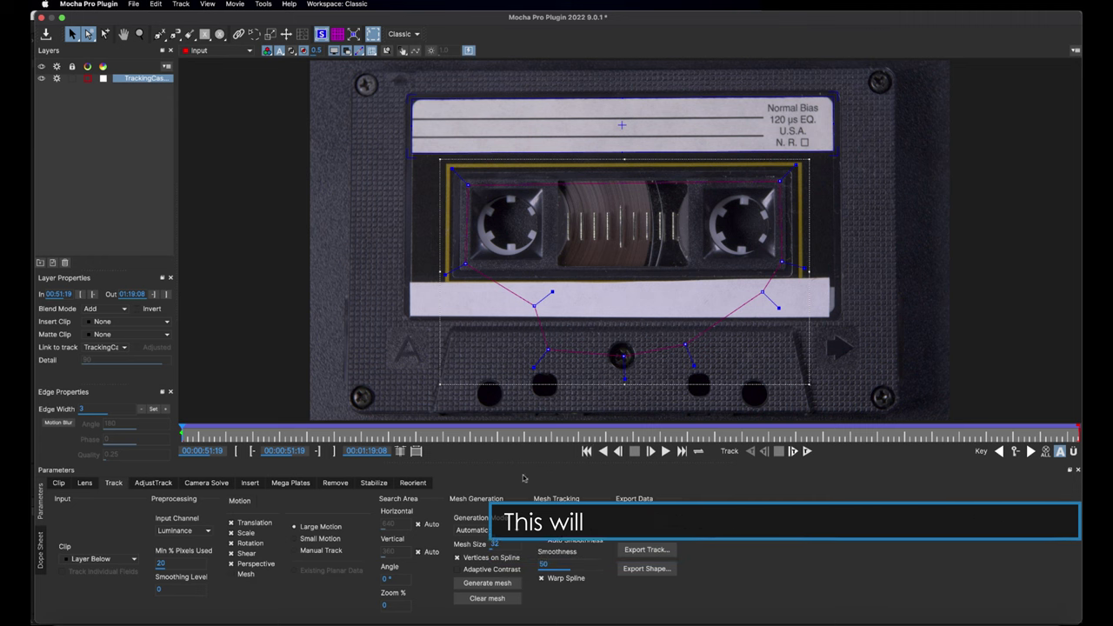
click(155, 484)
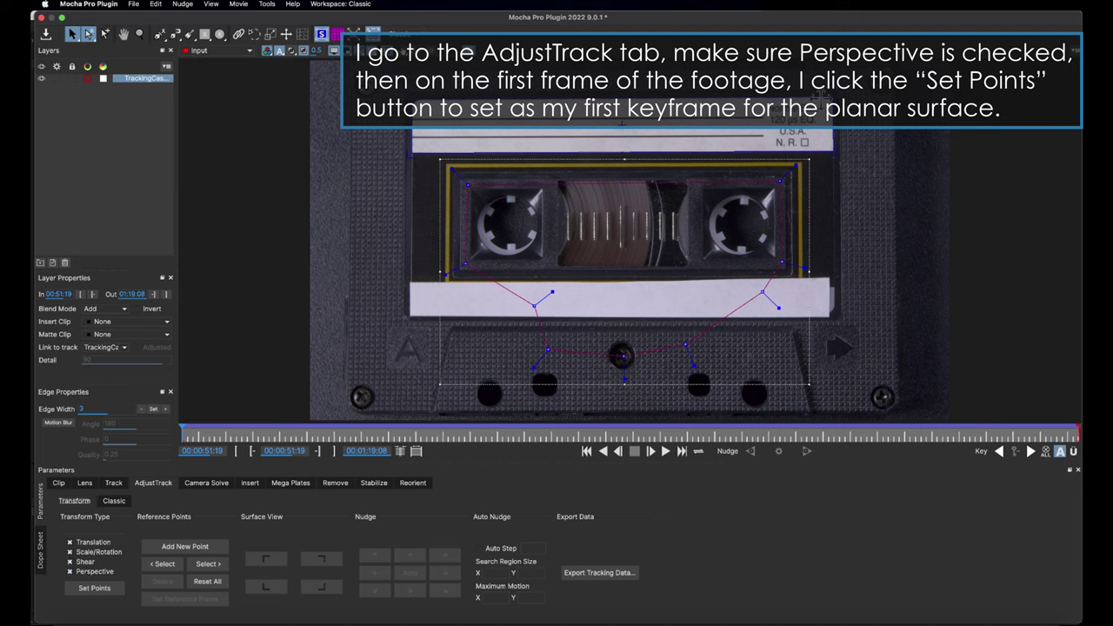
click(96, 589)
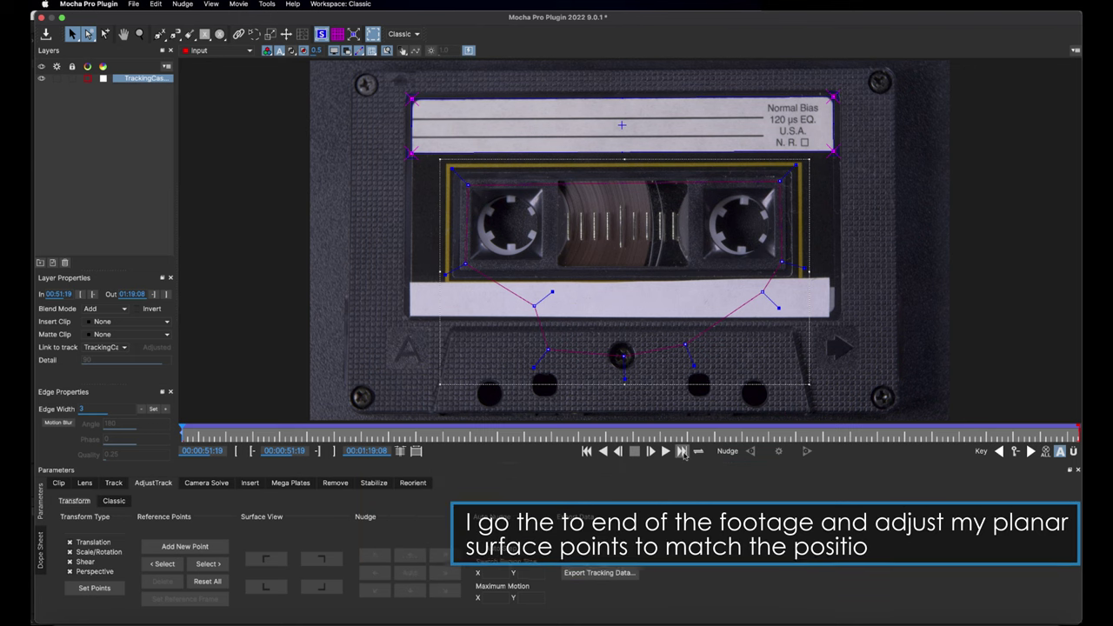
At the clip's last frame, zoom in on the label and snap the surface's two left corners onto it.
click(682, 451)
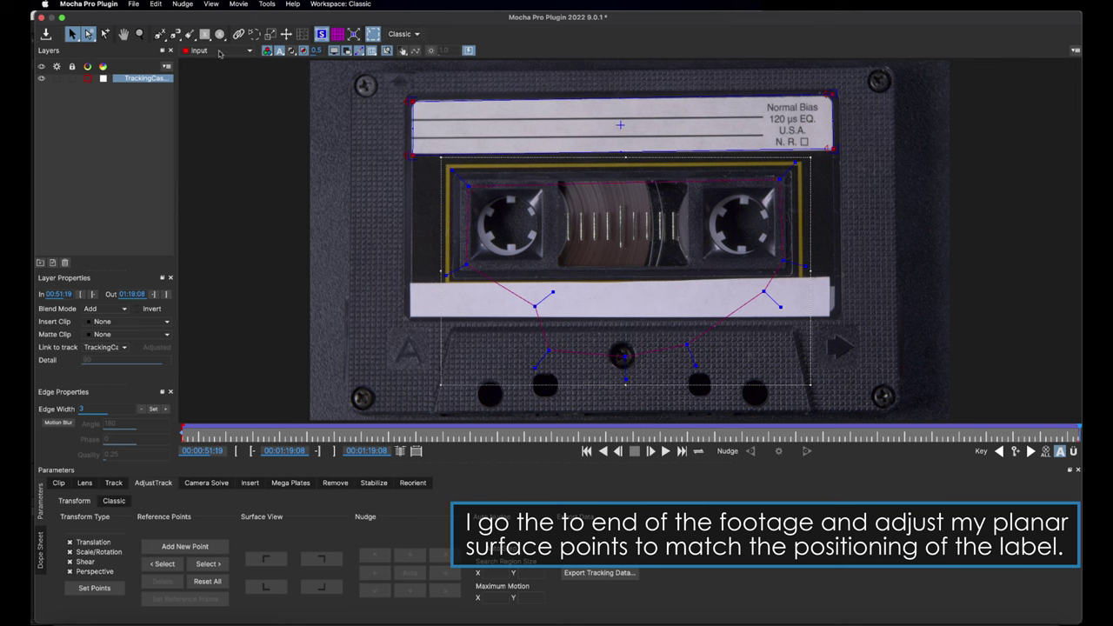
key(z)
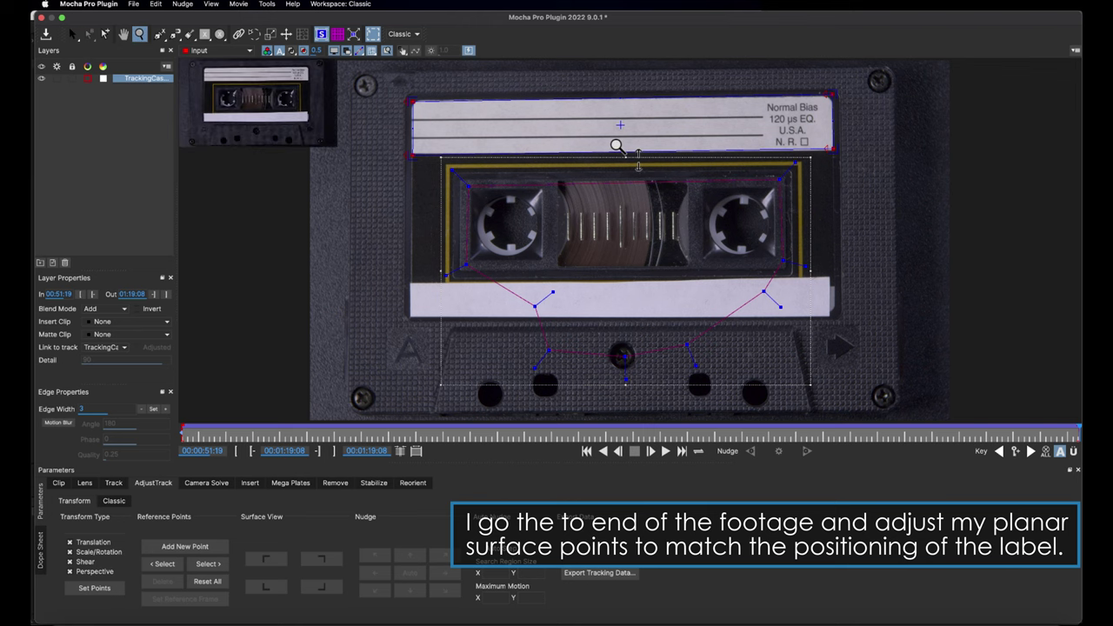
click(616, 145)
click(619, 153)
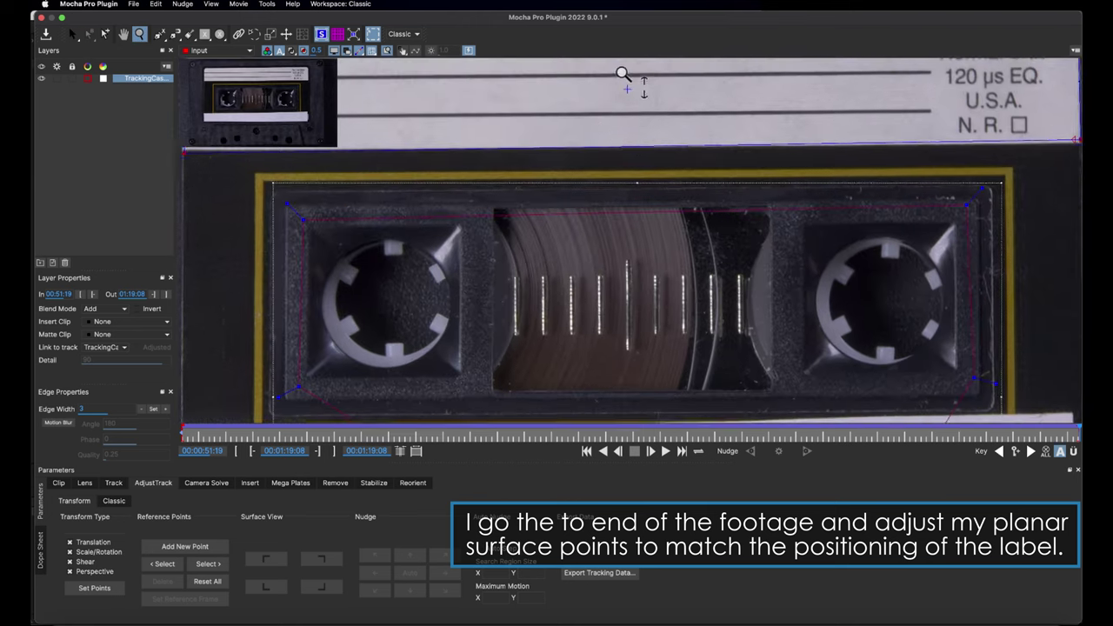
click(623, 74)
click(597, 151)
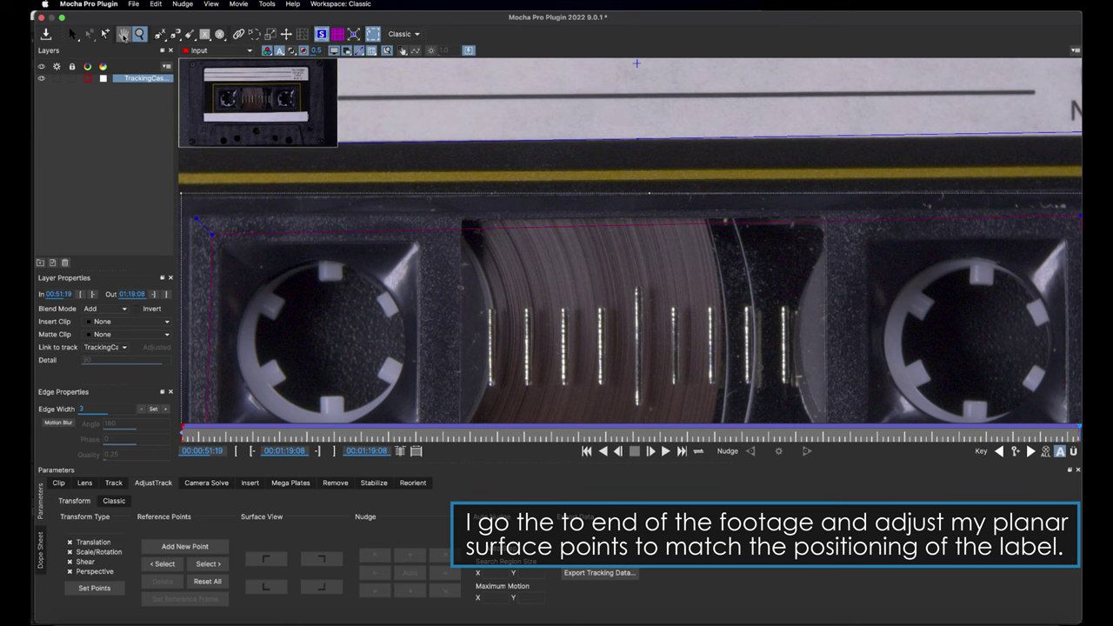
click(124, 34)
mouse_move(457, 168)
mouse_down()
mouse_move(694, 302)
mouse_move(820, 336)
mouse_up()
click(73, 34)
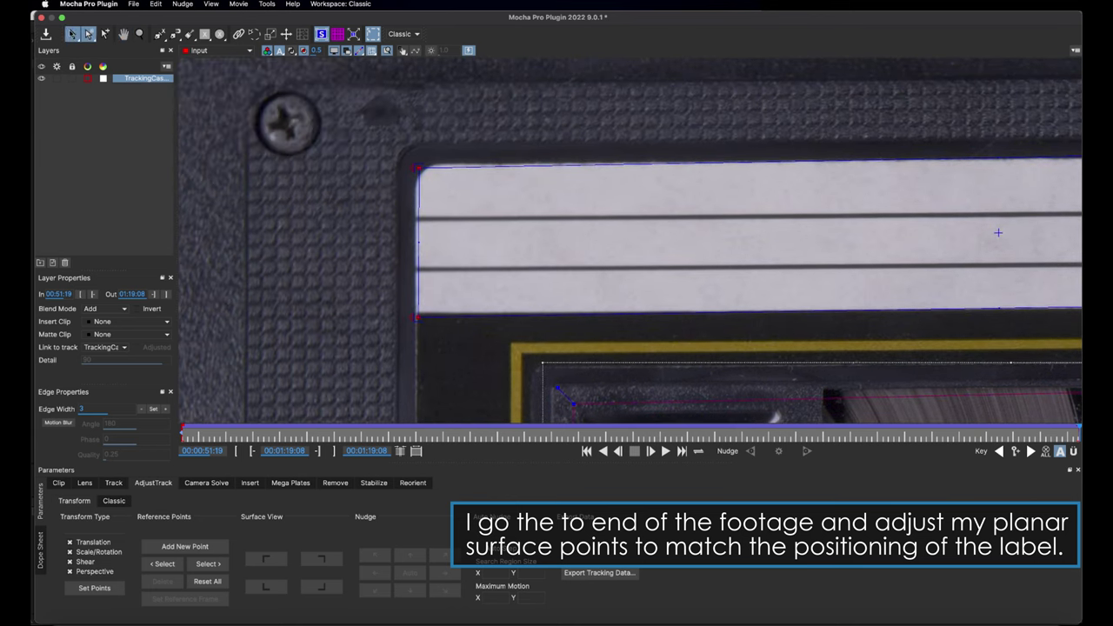
drag(413, 166, 413, 165)
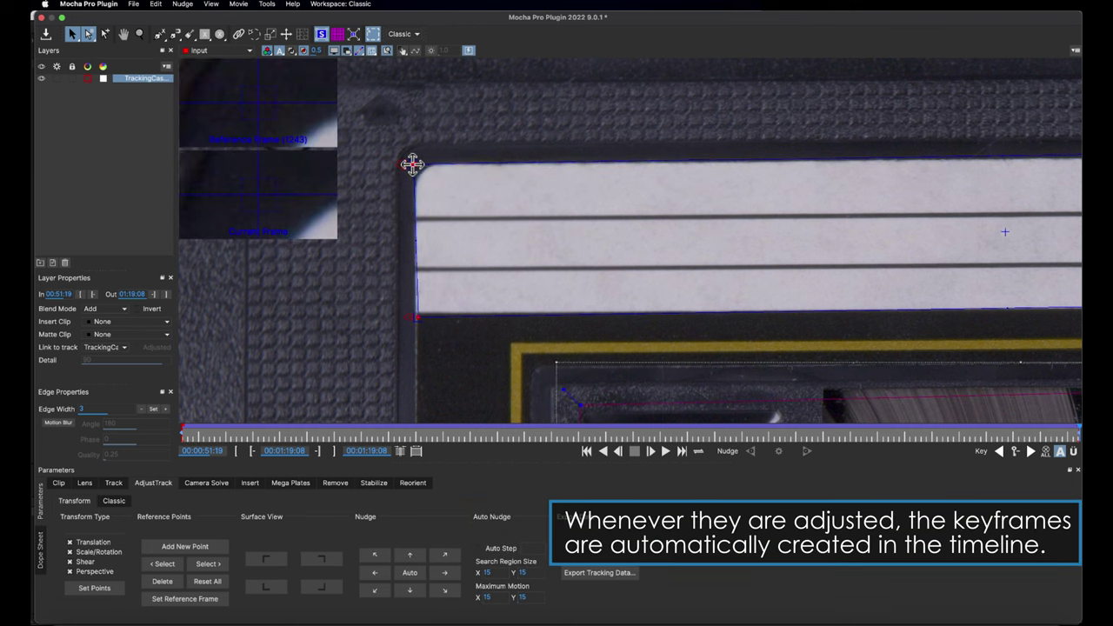
drag(414, 315, 413, 314)
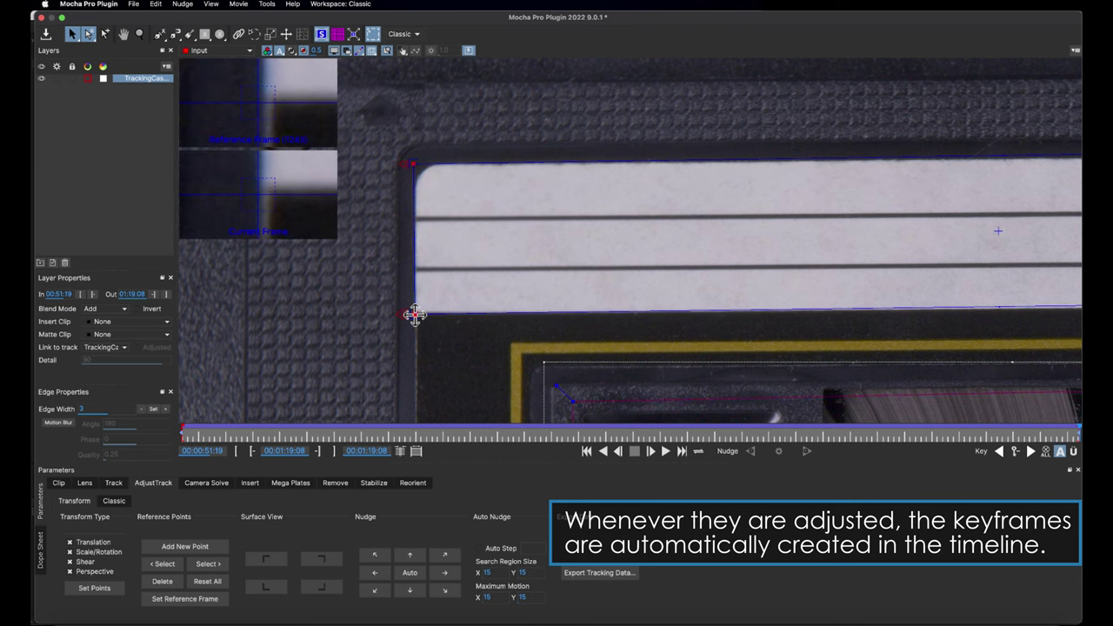
Move to the label's right end and align the surface's bottom-right and top-right corners.
key(x)
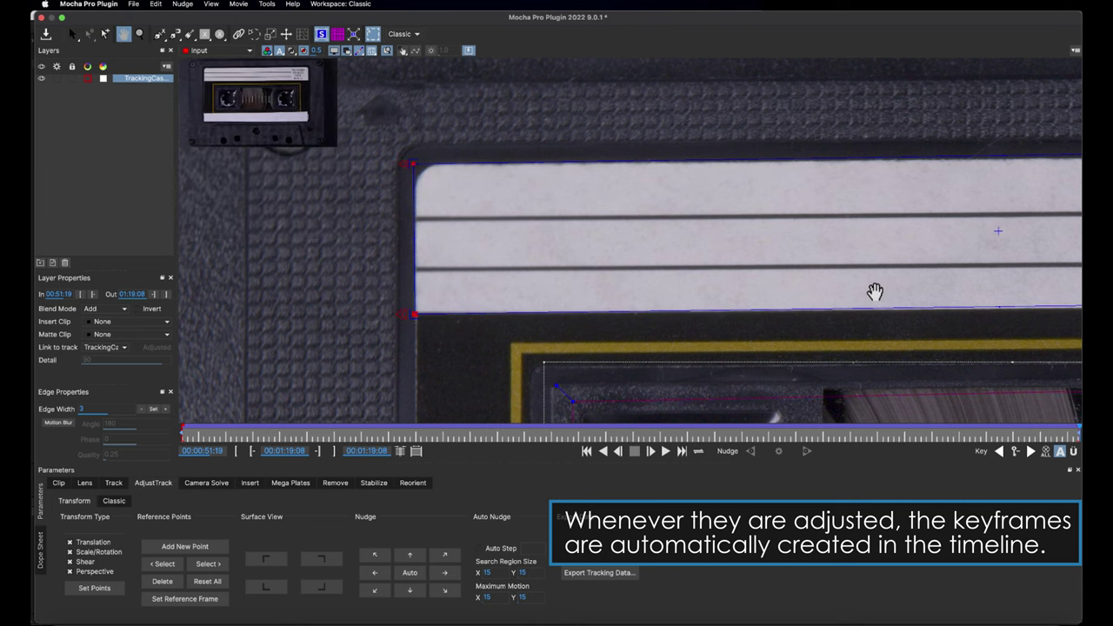
drag(875, 291, 502, 282)
drag(831, 258, 493, 253)
mouse_move(852, 244)
mouse_down()
mouse_move(643, 235)
mouse_move(536, 251)
mouse_up()
click(72, 34)
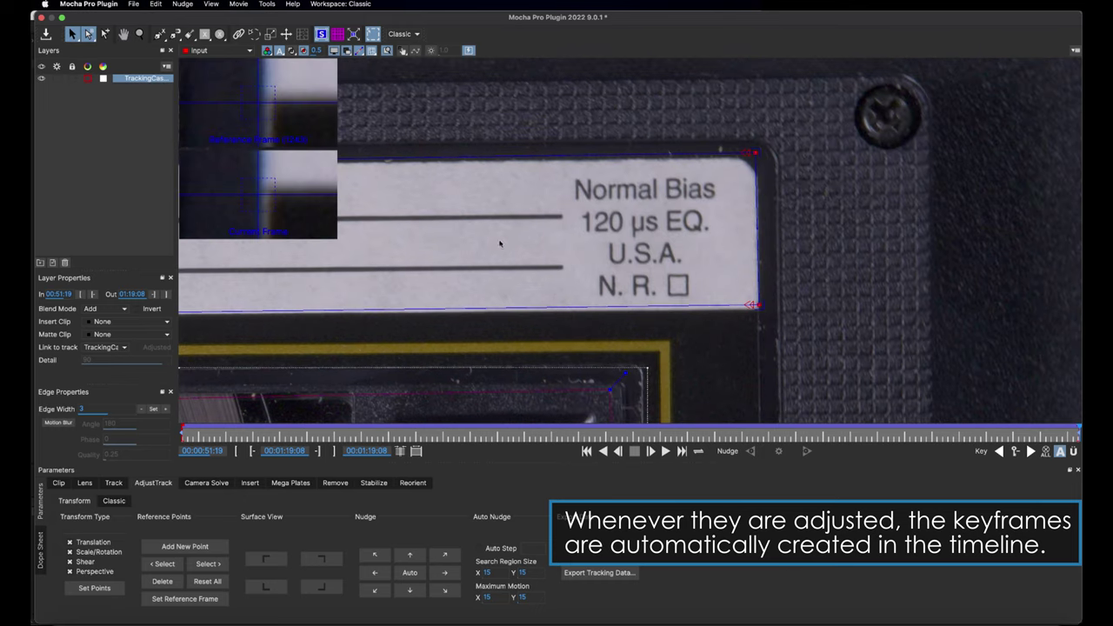
click(759, 310)
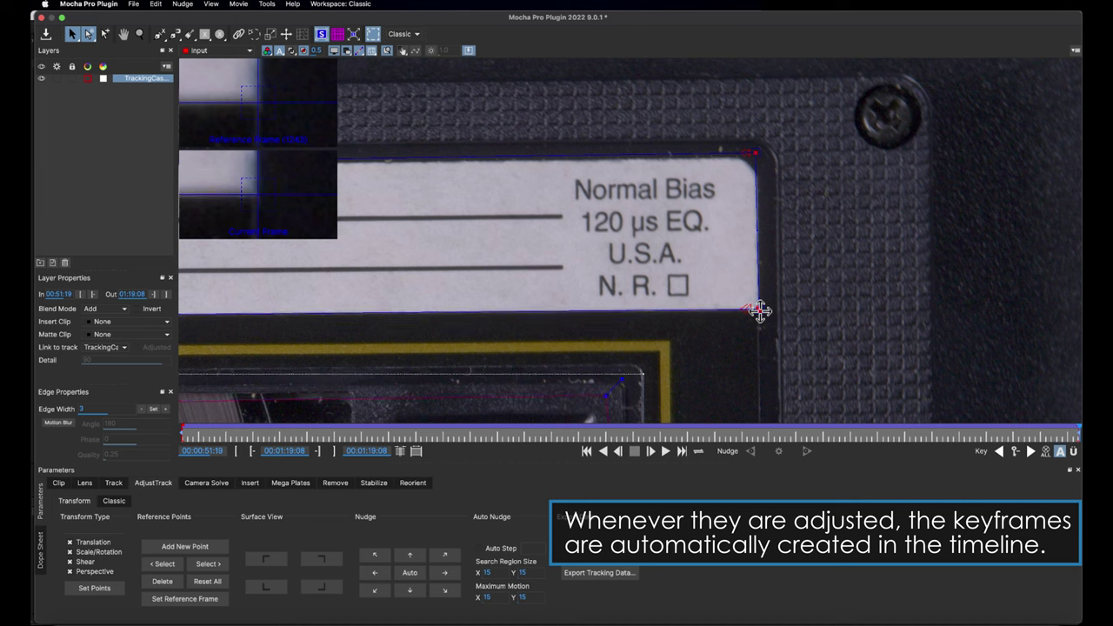
click(754, 155)
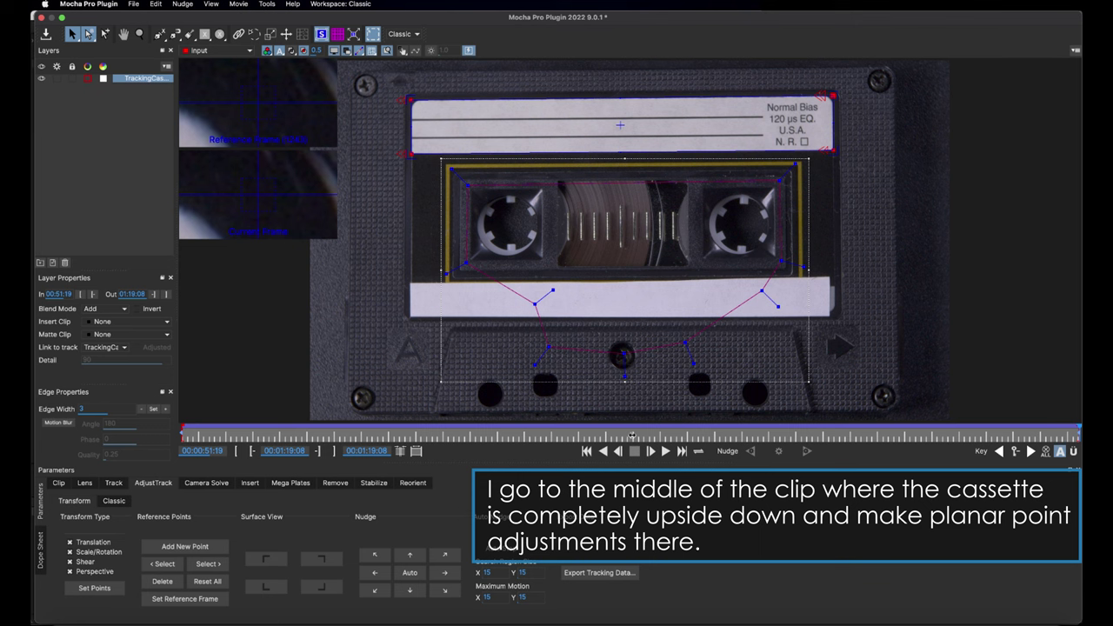
At mid-clip frame 01:05:11 with the cassette upside down, drag all four surface corners onto the label.
click(632, 435)
drag(628, 435, 624, 434)
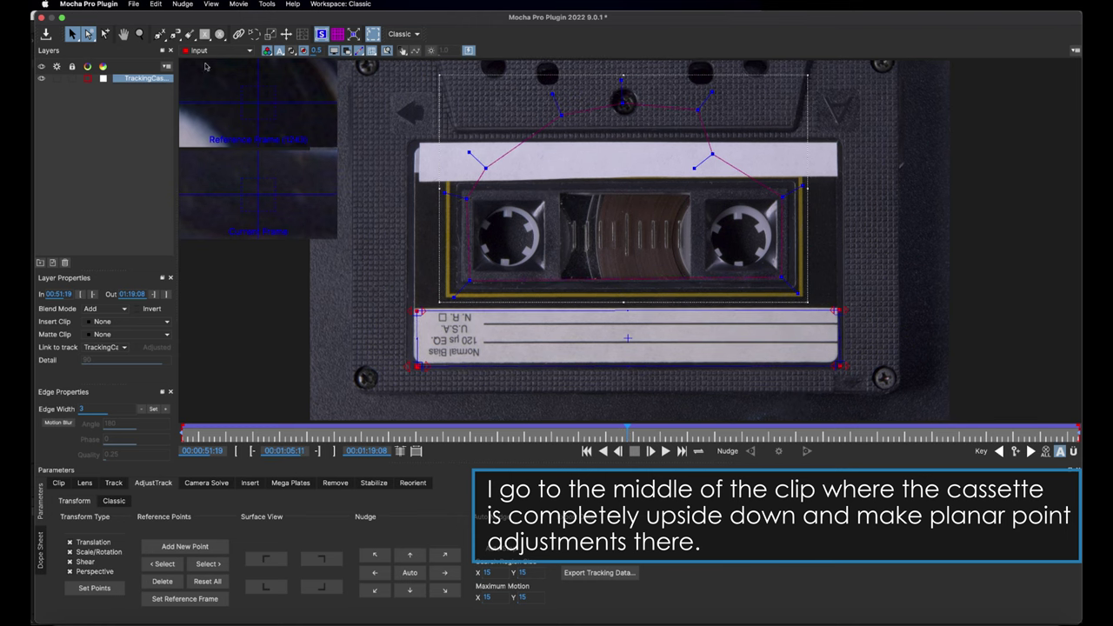
scroll(418, 348, up, 5)
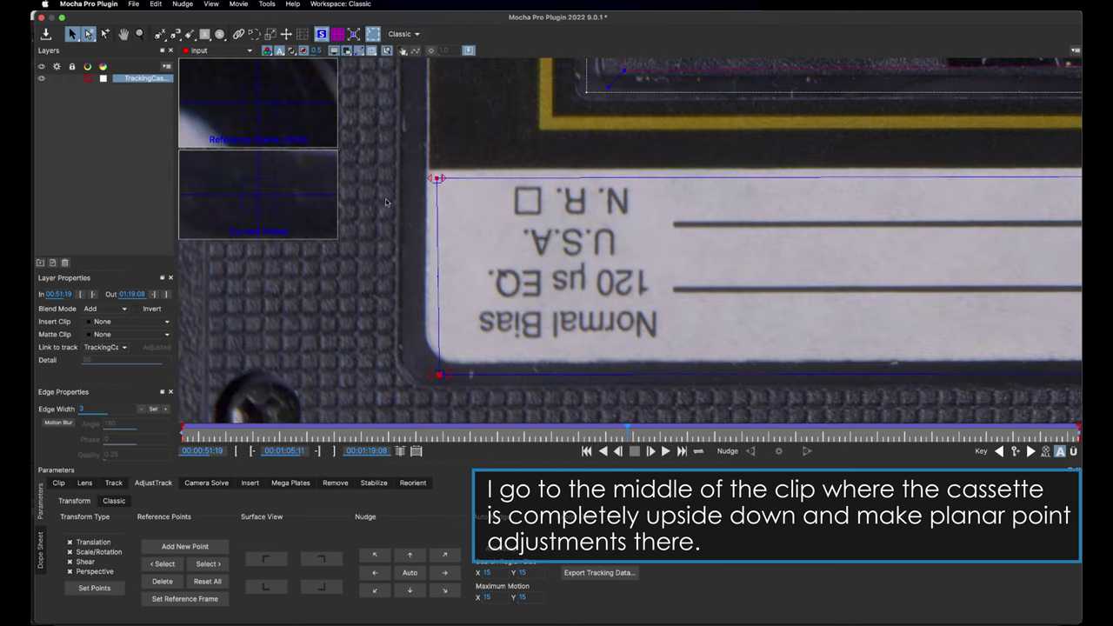
drag(438, 179, 425, 170)
drag(439, 375, 427, 365)
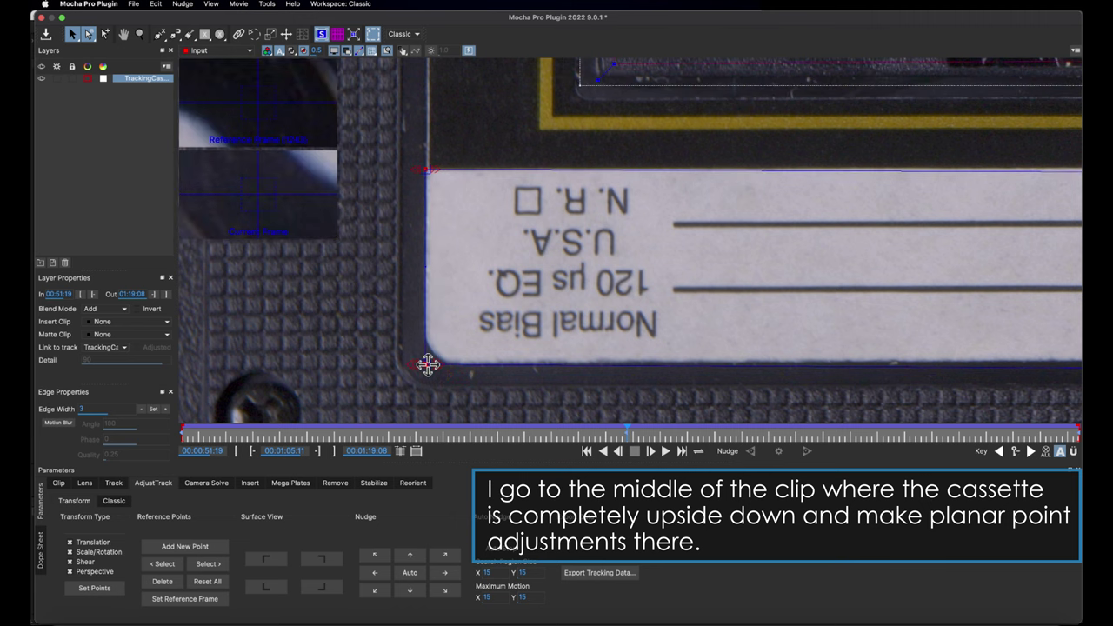
scroll(373, 256, right, 10)
drag(744, 184, 733, 174)
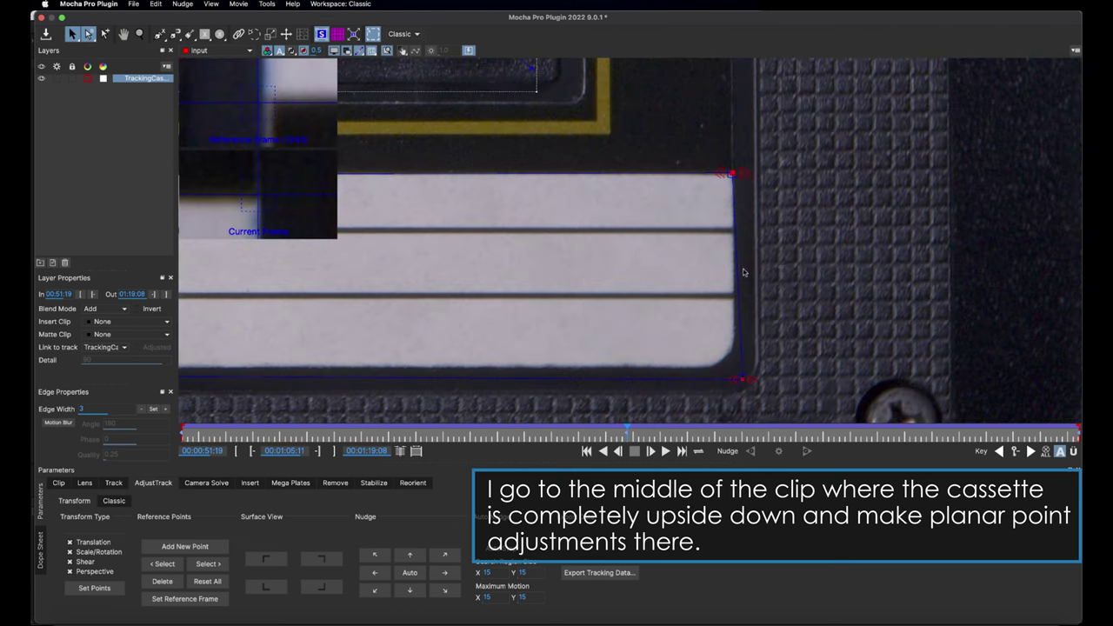
drag(735, 368, 733, 365)
scroll(735, 330, down, 5)
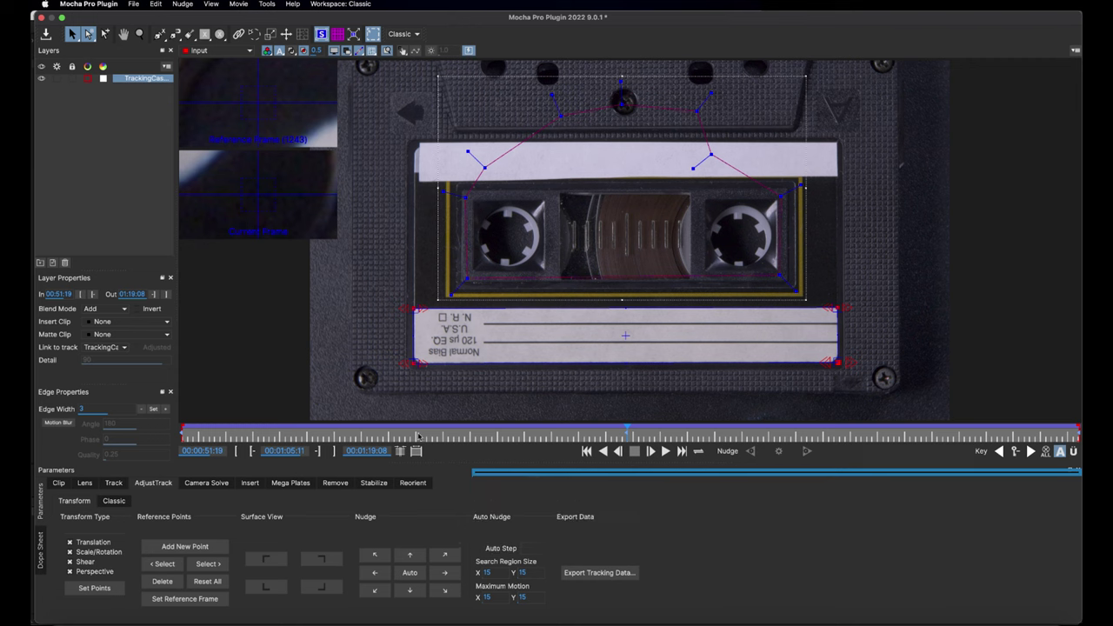
Check the track at frames 00:57:18, 01:00:06 and 01:02:06, realigning a corner to the label's top.
drag(417, 437, 371, 429)
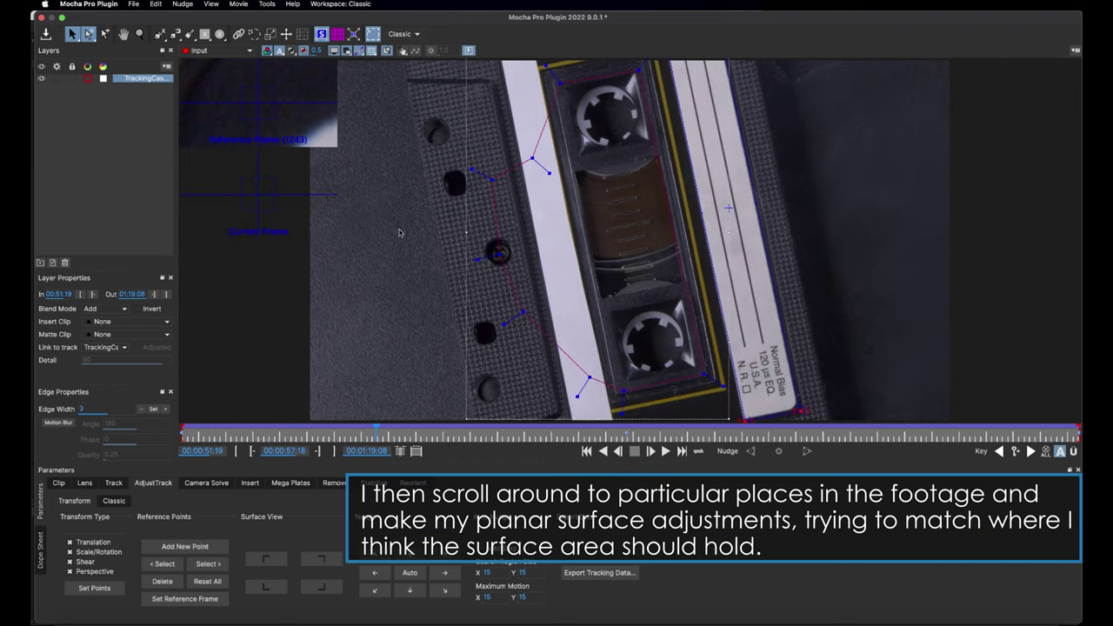
scroll(752, 383, up, 5)
scroll(895, 253, down, 5)
scroll(894, 253, right, 3)
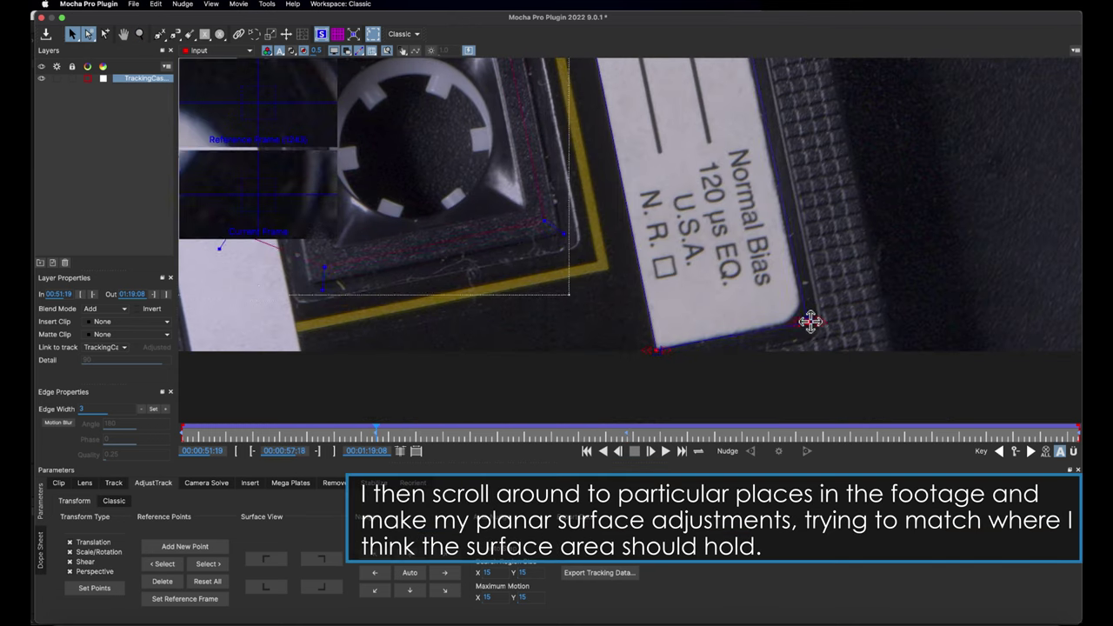
scroll(696, 125, up, 5)
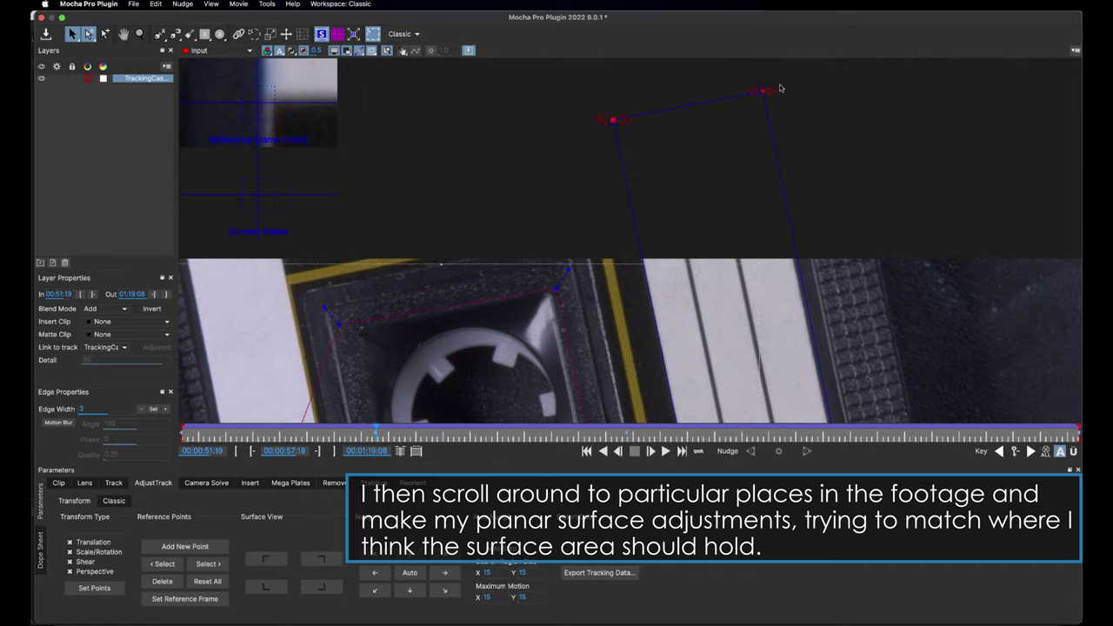
scroll(758, 89, down, 5)
drag(375, 435, 479, 437)
scroll(710, 136, up, 5)
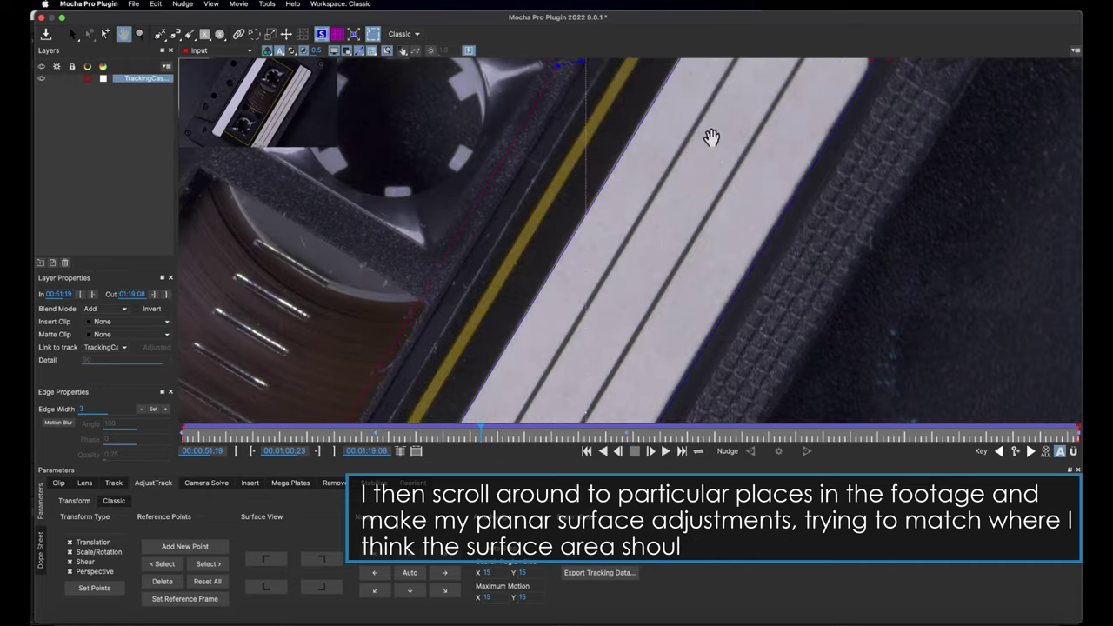
scroll(725, 102, up, 3)
scroll(666, 194, down, 5)
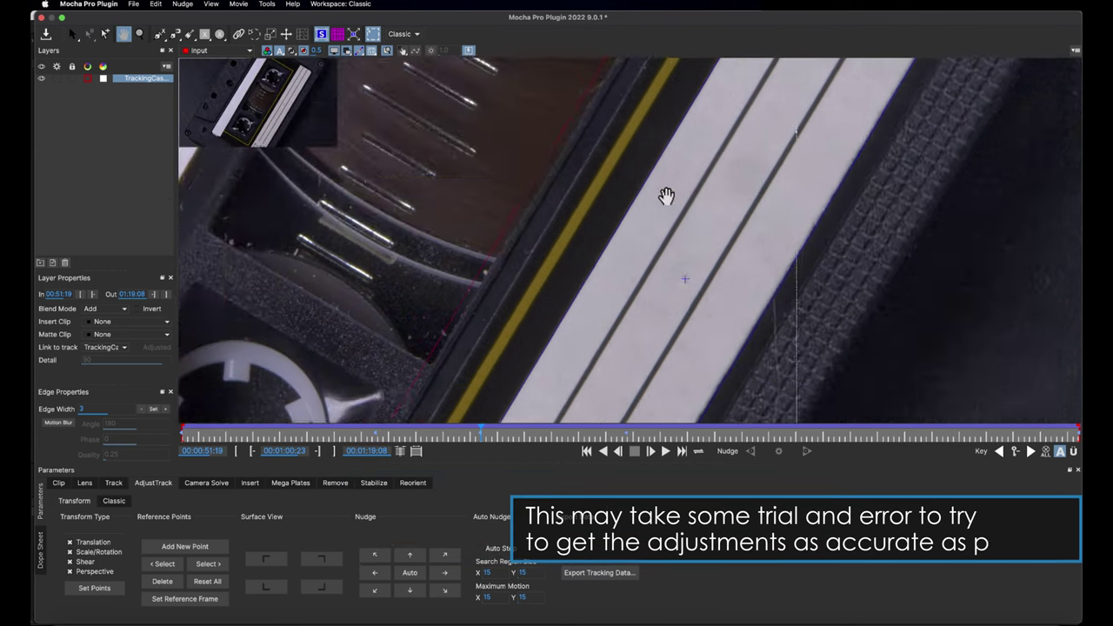
scroll(623, 386, down, 5)
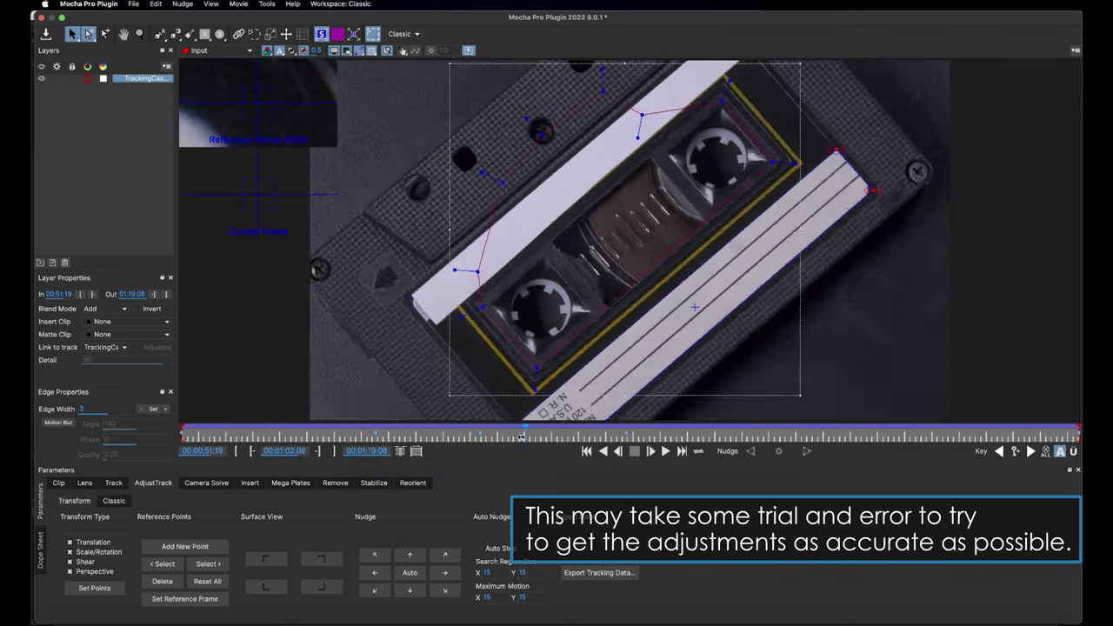
mouse_move(480, 436)
mouse_down()
mouse_move(507, 435)
mouse_move(190, 414)
mouse_move(767, 432)
mouse_up()
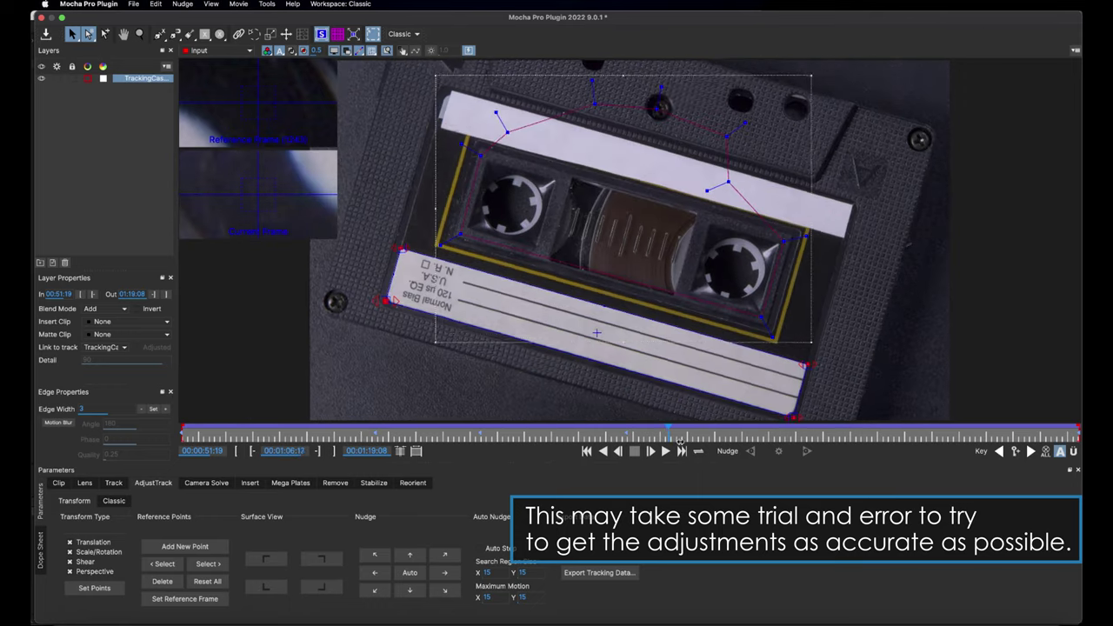
scroll(396, 136, up, 5)
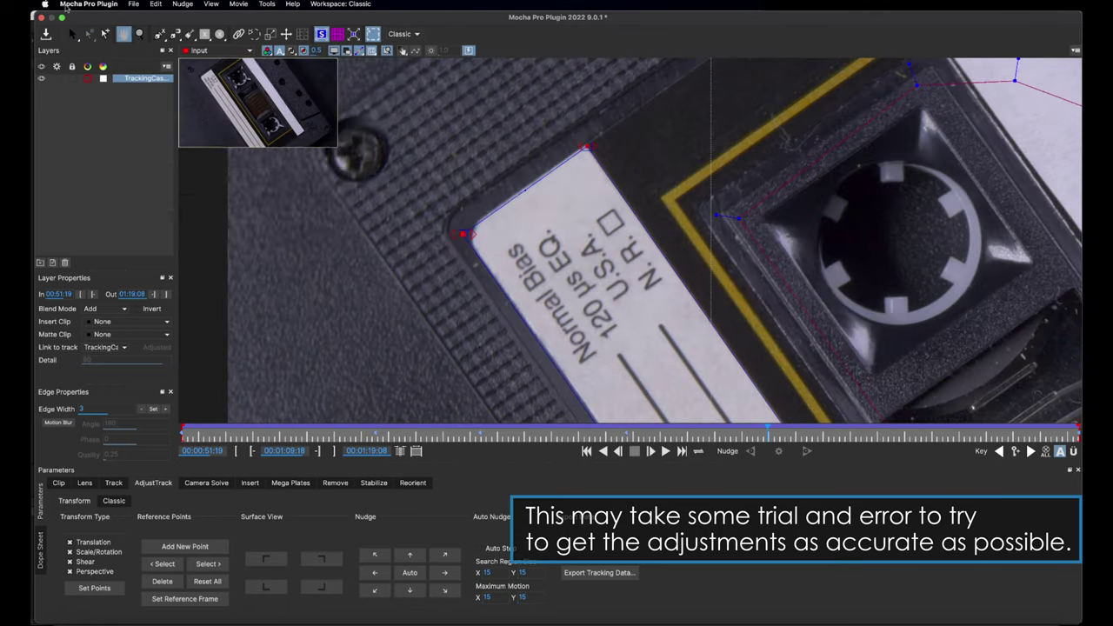
drag(585, 144, 659, 363)
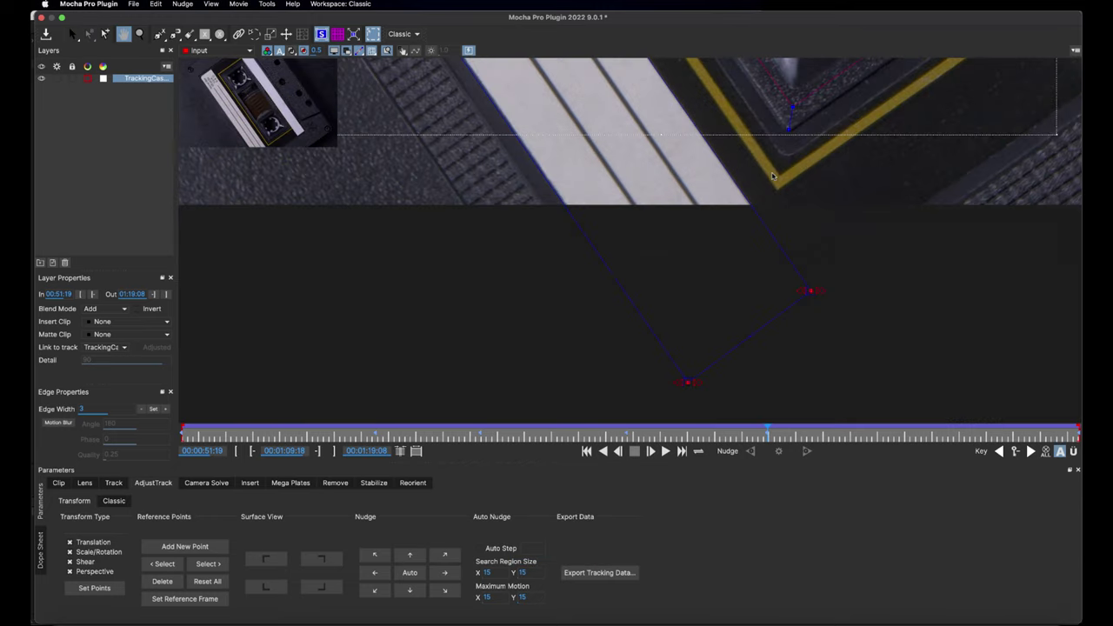
scroll(659, 364, down, 5)
Check frames 01:14:13 to 01:14:21, then show the planar grid and scrub to confirm the track holds.
drag(858, 436, 916, 436)
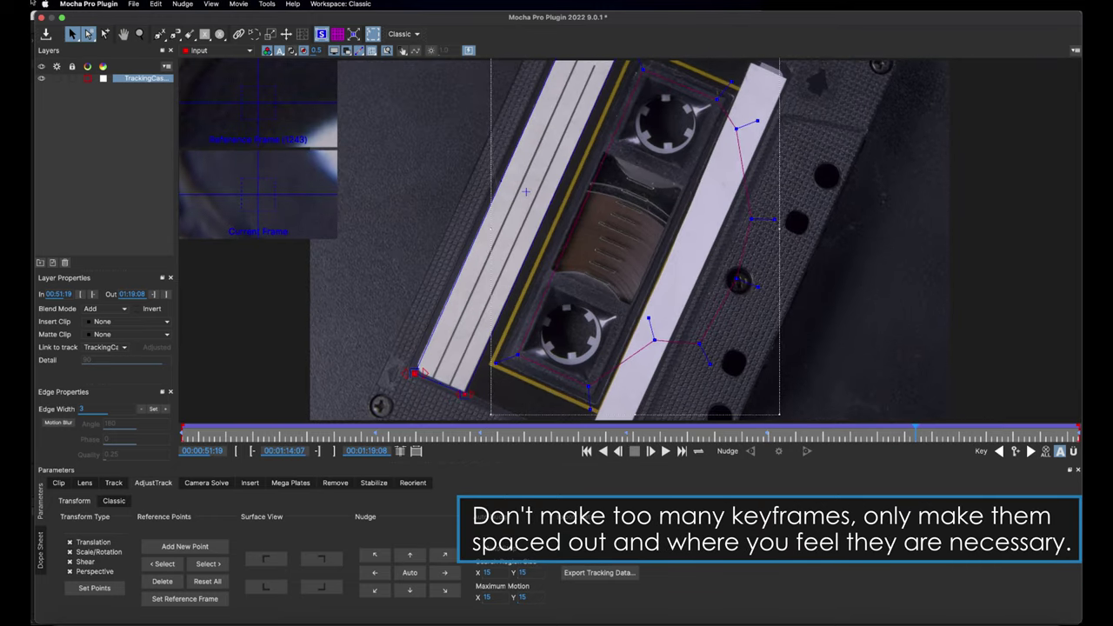
scroll(452, 315, up, 3)
scroll(447, 251, up, 2)
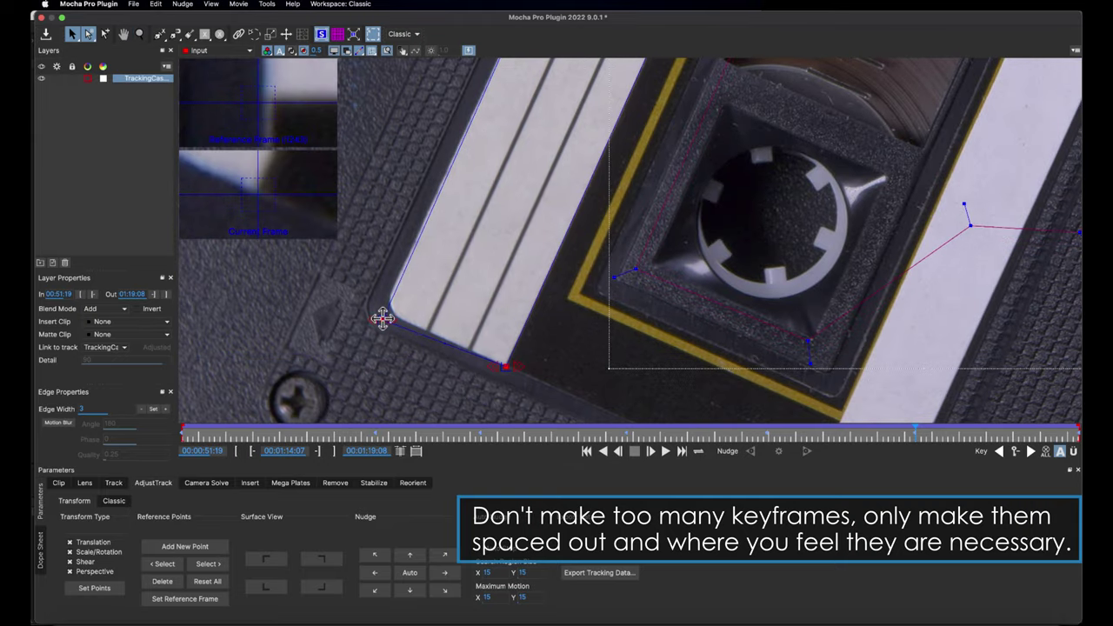
scroll(452, 261, down, 2)
scroll(633, 126, up, 2)
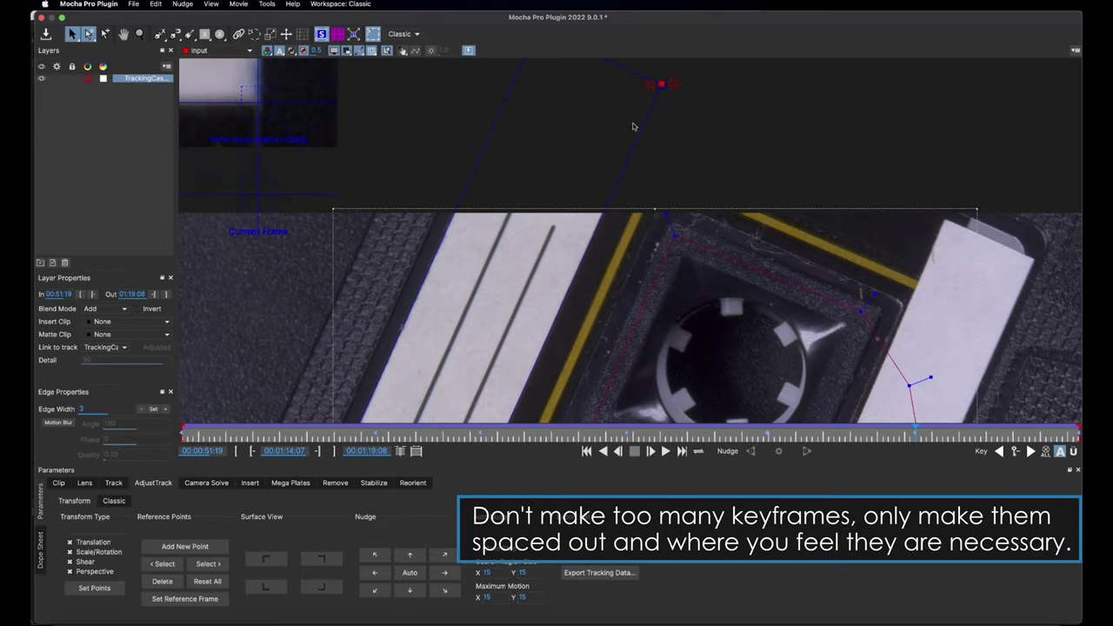
scroll(519, 87, down, 2)
mouse_move(922, 436)
mouse_down()
mouse_move(956, 435)
mouse_move(750, 432)
mouse_up()
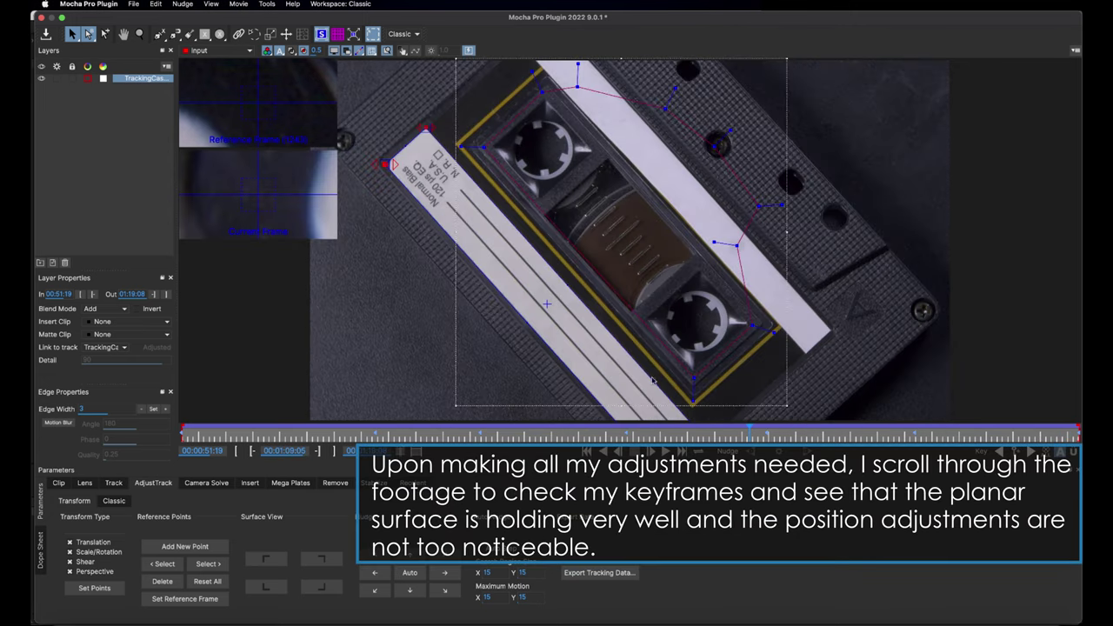
click(337, 33)
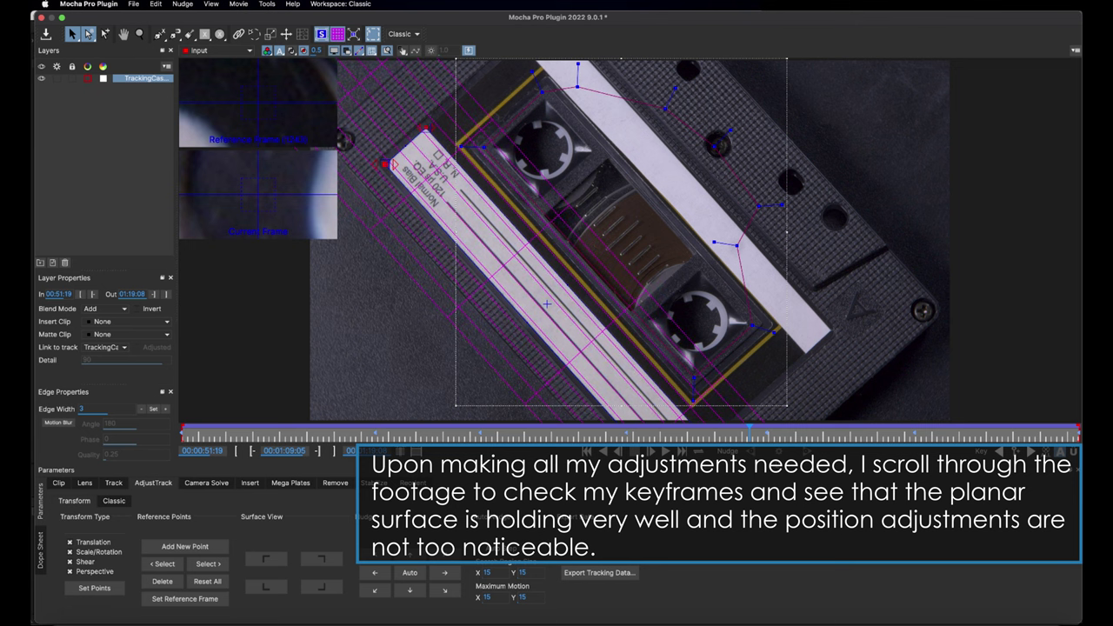
drag(749, 433, 1074, 432)
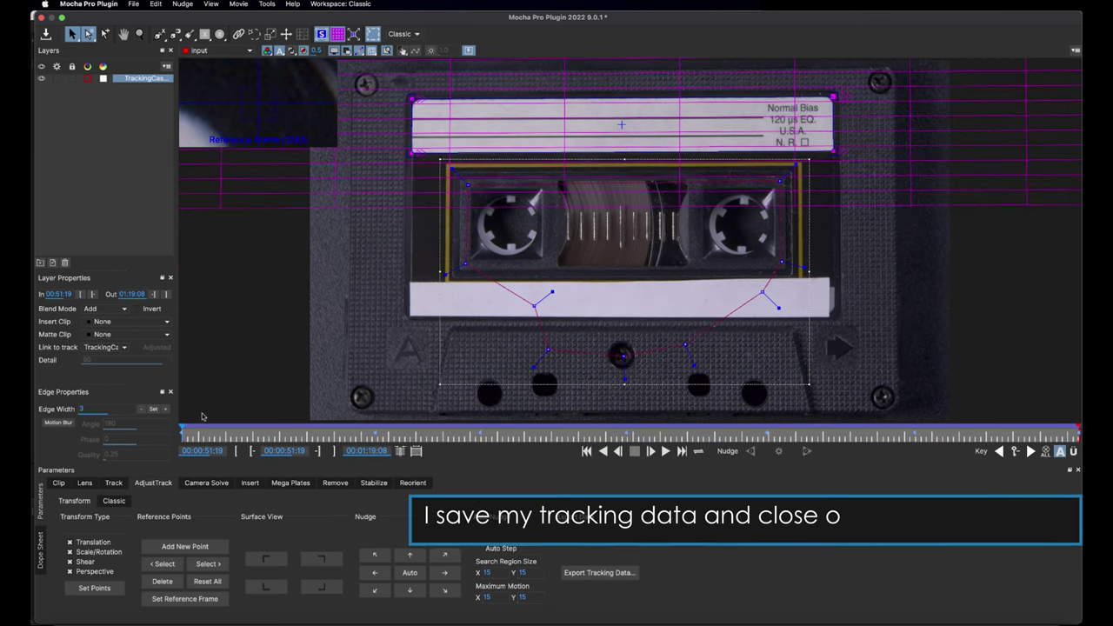
Save the Mocha tracking project, quit Mocha Pro Plugin, and switch to Photoshop.
click(135, 4)
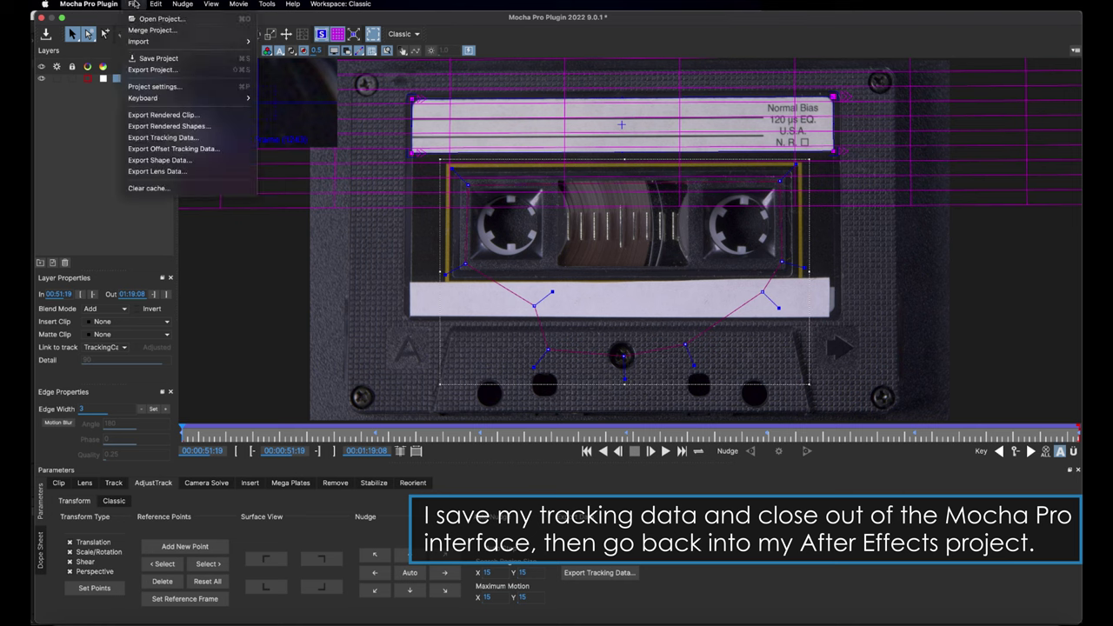
click(160, 58)
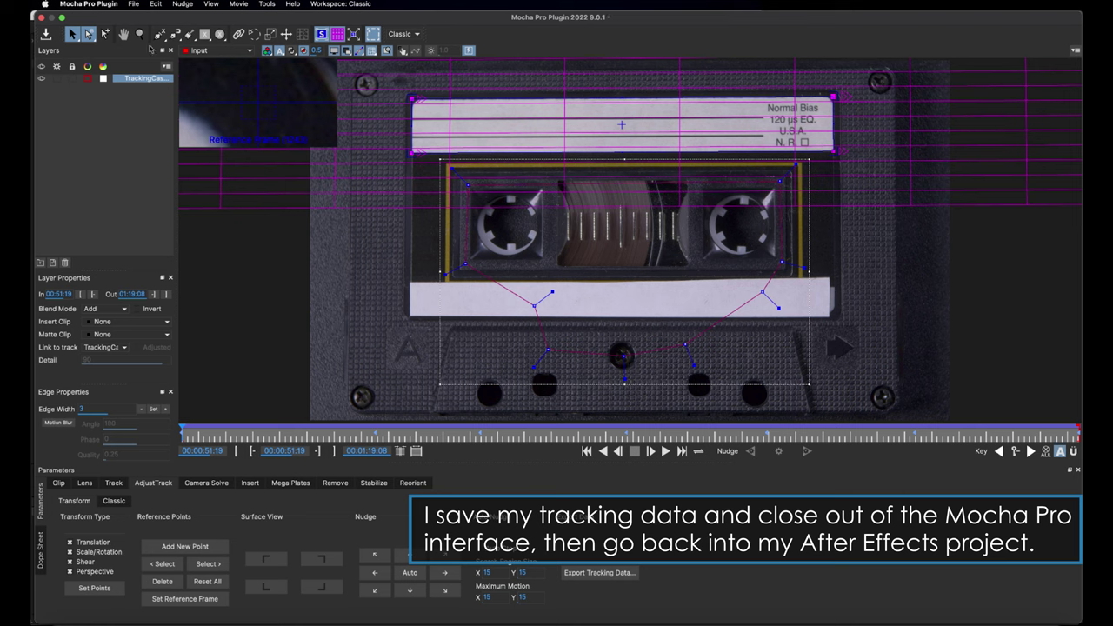
click(104, 5)
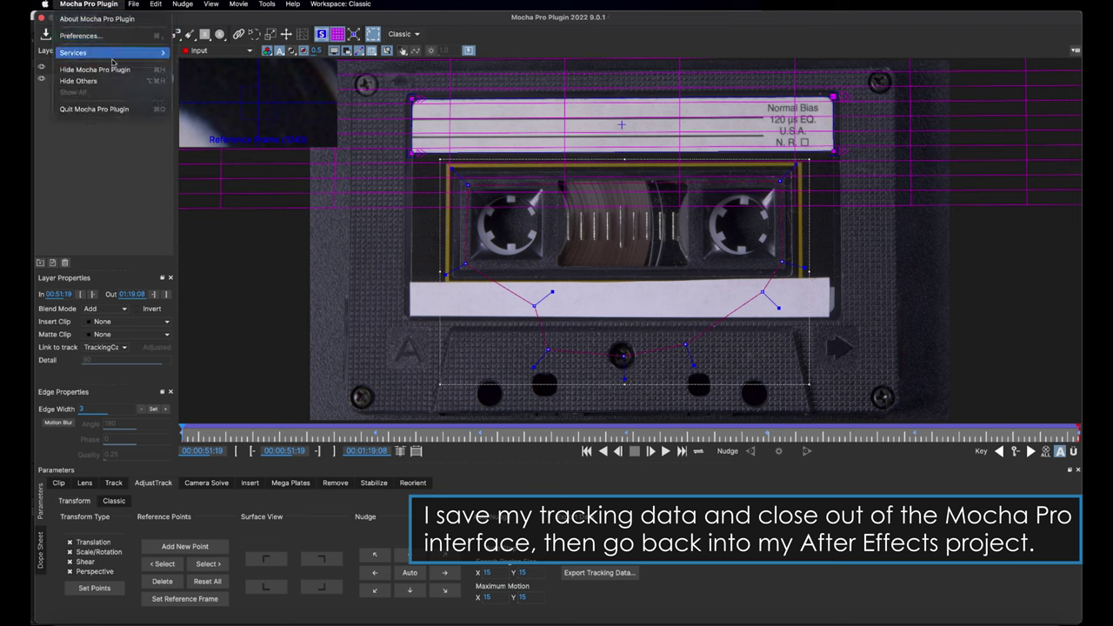
click(133, 109)
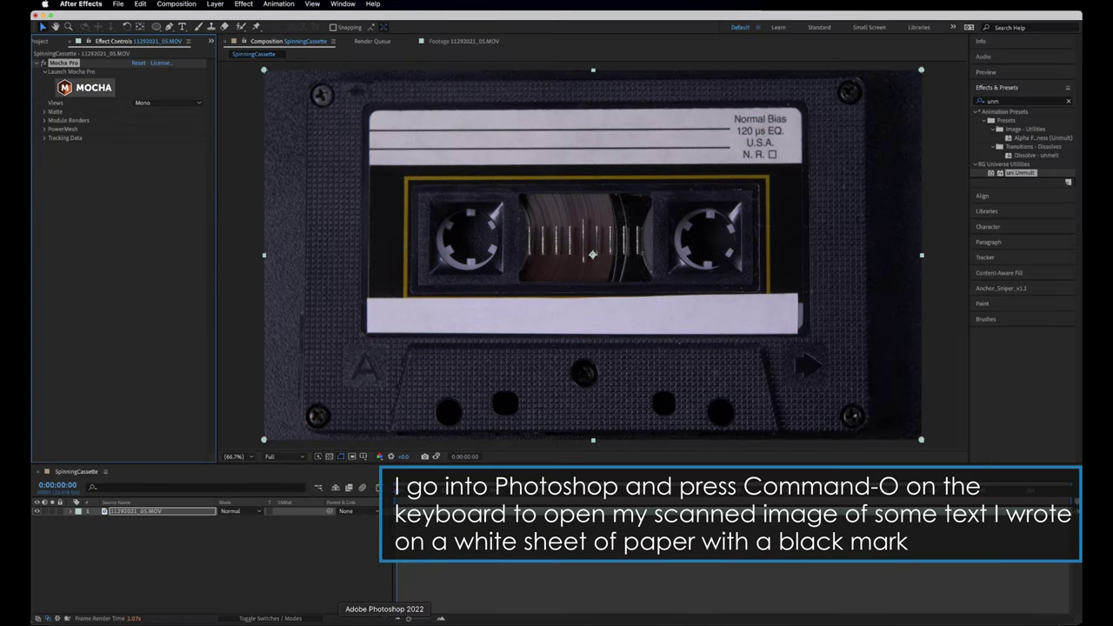
click(384, 619)
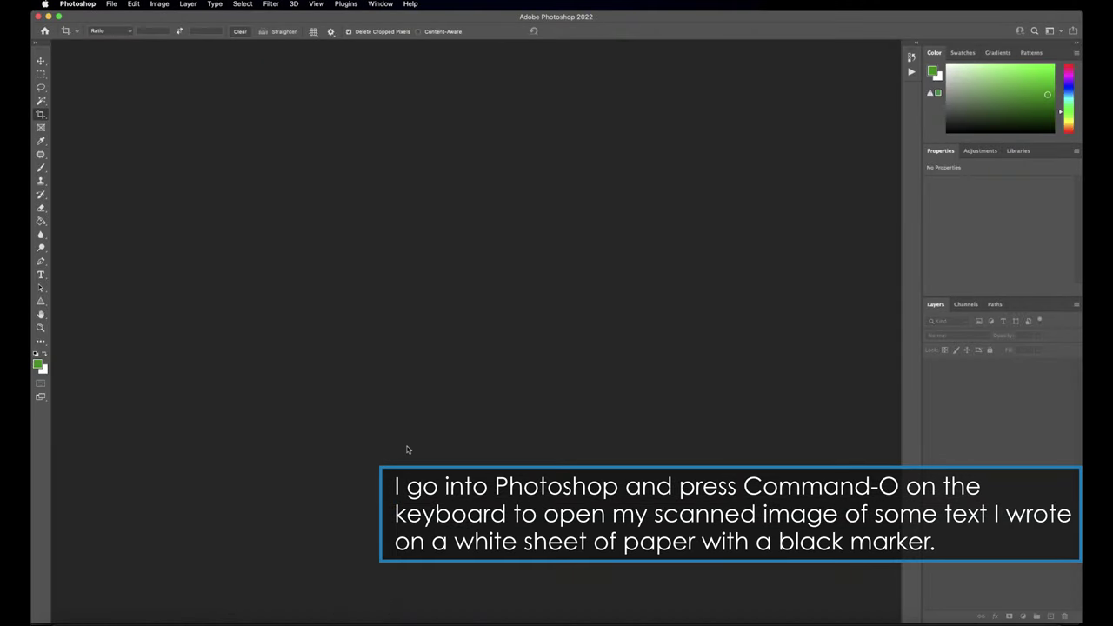
Open sourcewriting.jpg, the 731 × 203 px scan of handwritten 'MIXTAPE 1984'.
key(cmd+o)
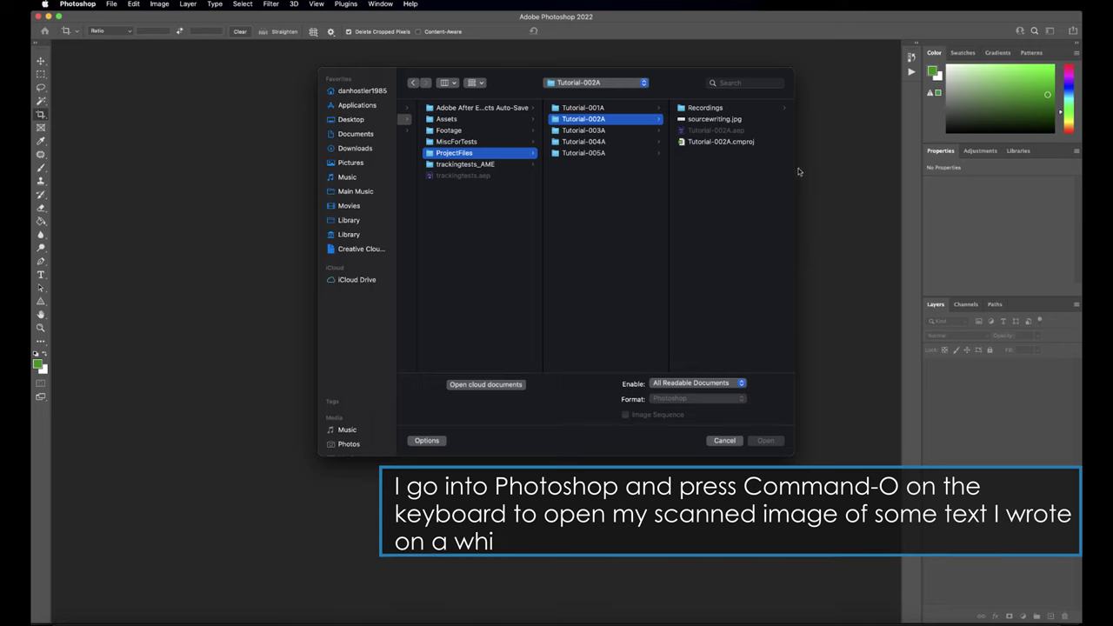
click(732, 119)
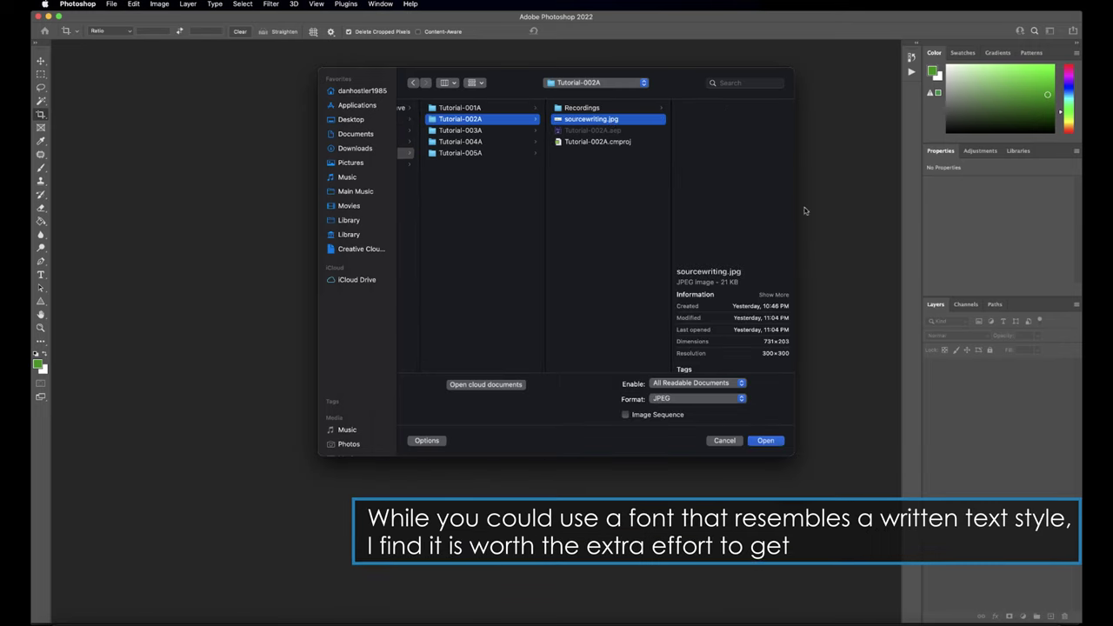
click(767, 441)
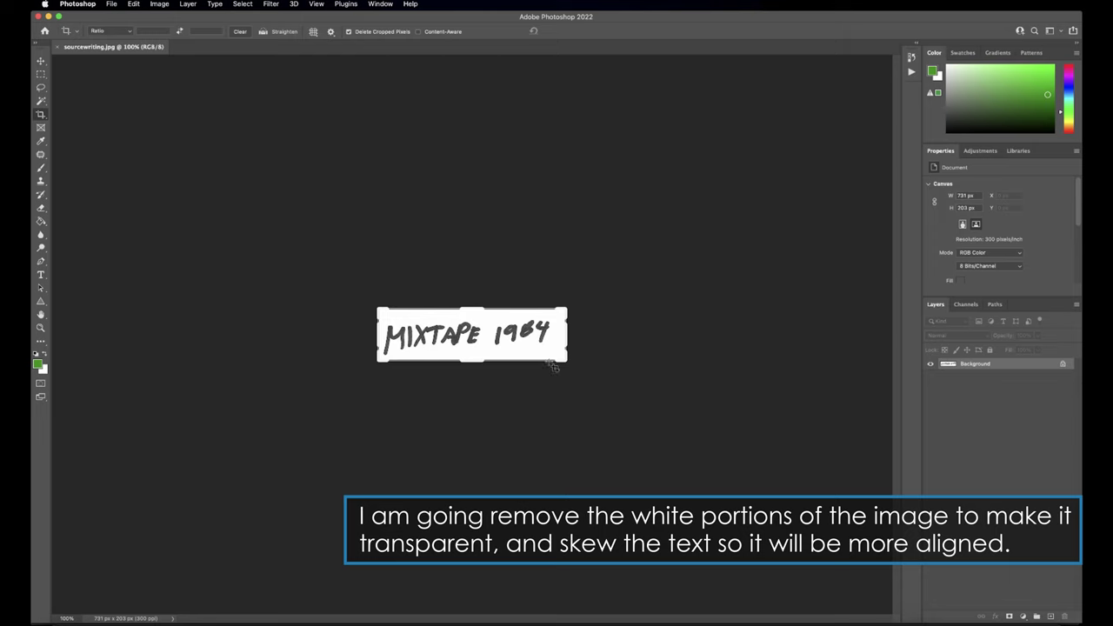
Fit the image to the window and unlock the Background layer as Layer 0.
click(40, 328)
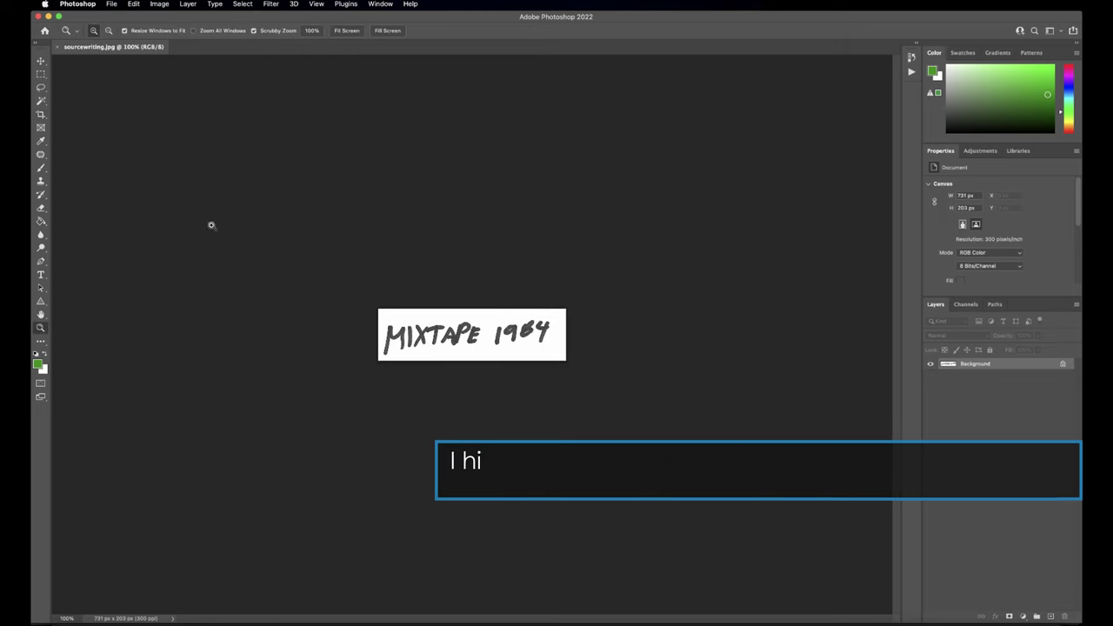
click(349, 32)
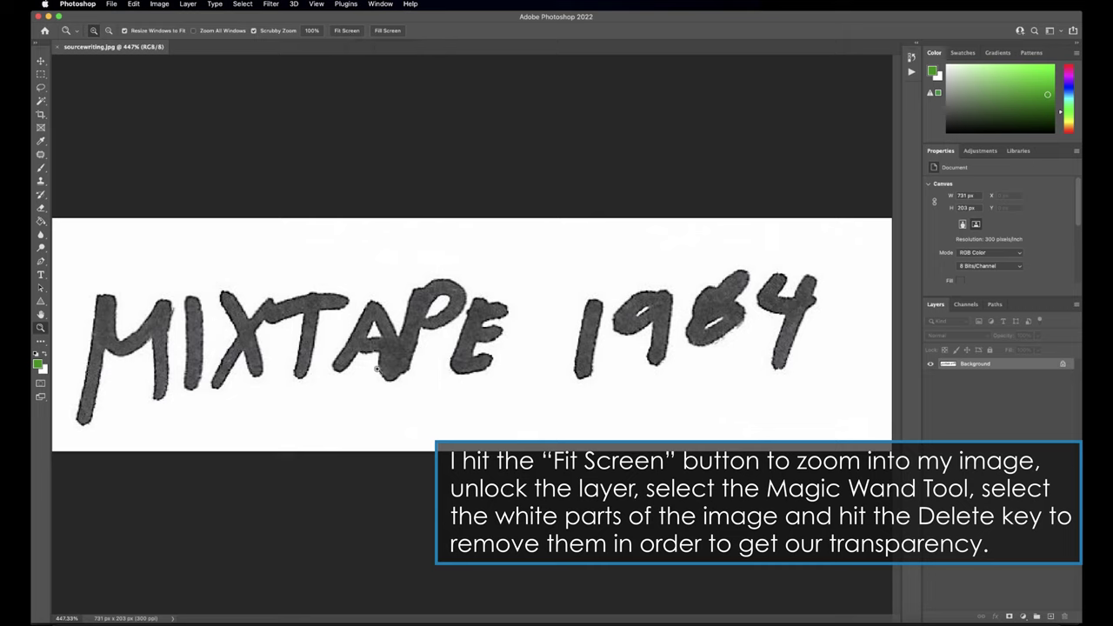
click(1063, 364)
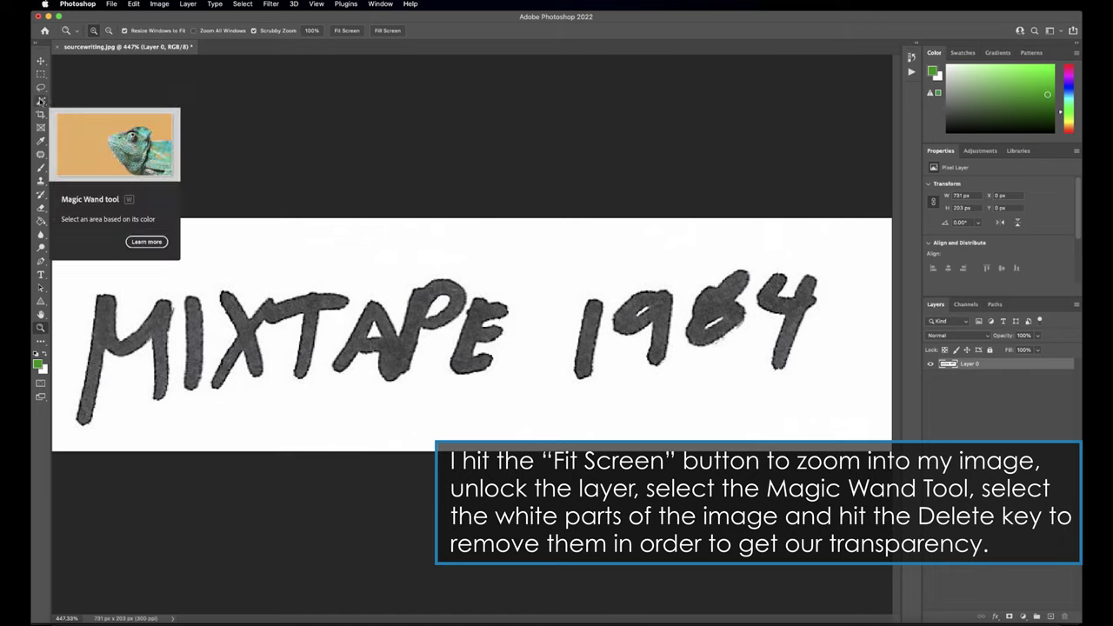
Magic Wand the white paper and the holes in A, P and 9, delete them, and deselect.
click(41, 101)
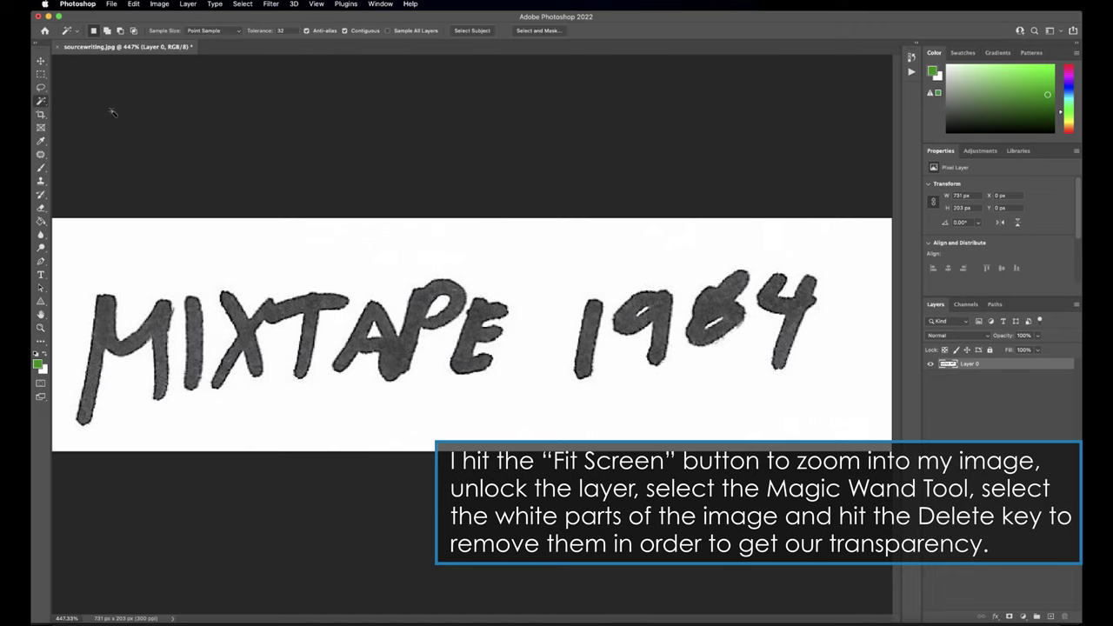
click(212, 245)
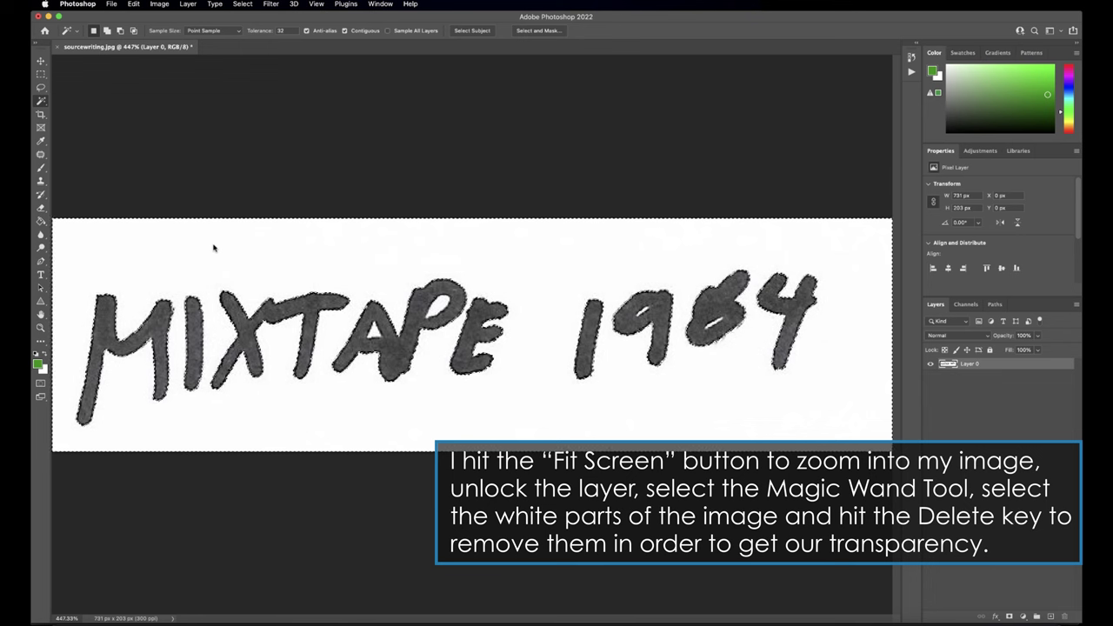
key(Delete)
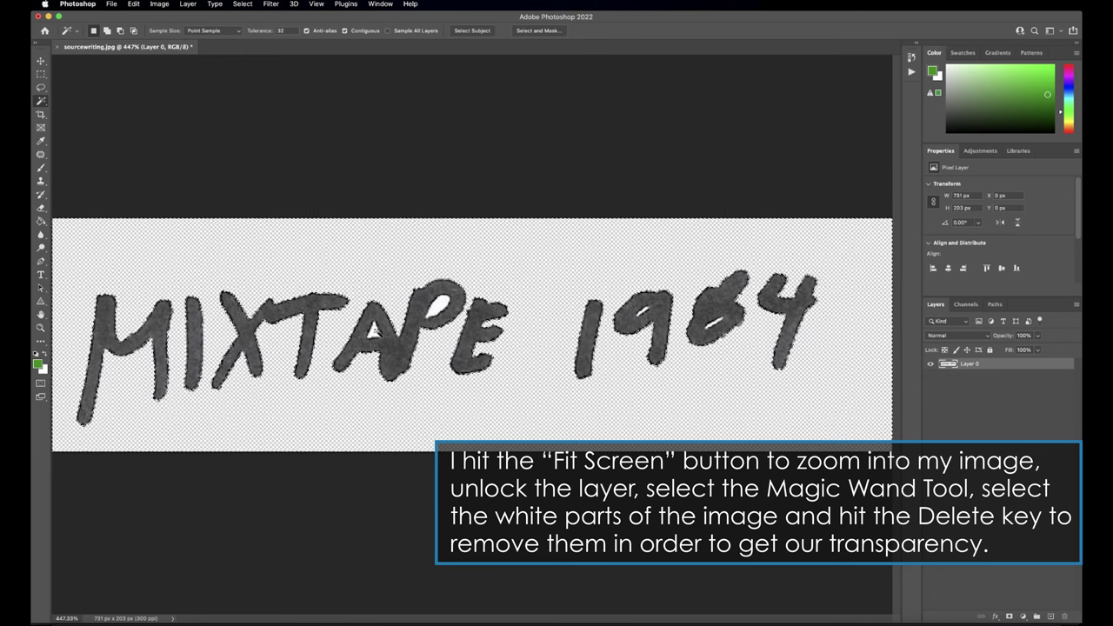
click(374, 333)
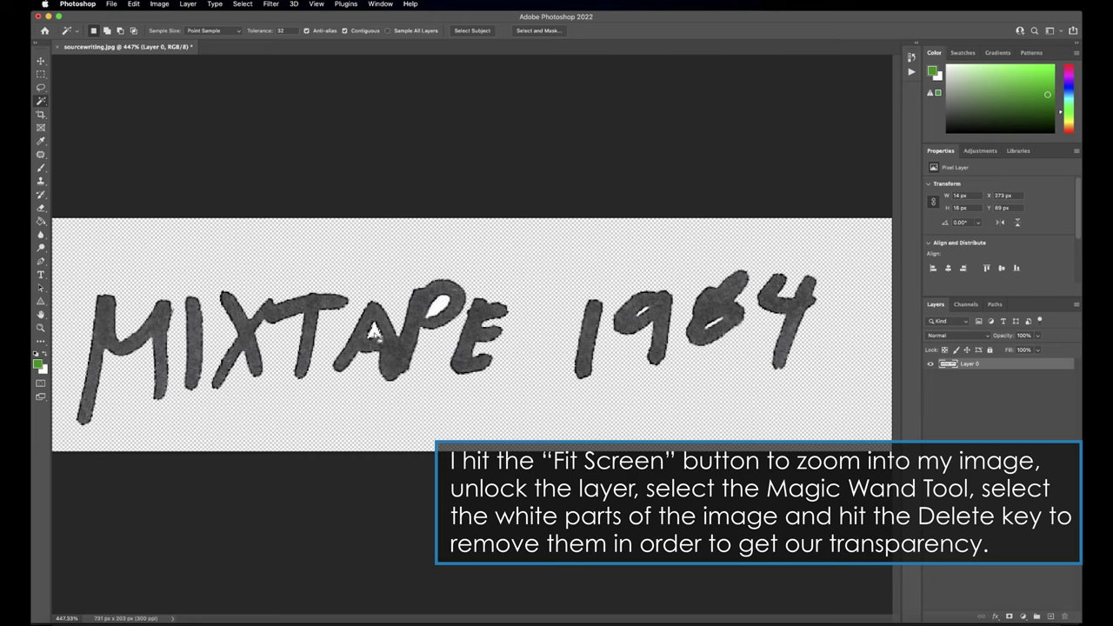
click(440, 309)
key(Delete)
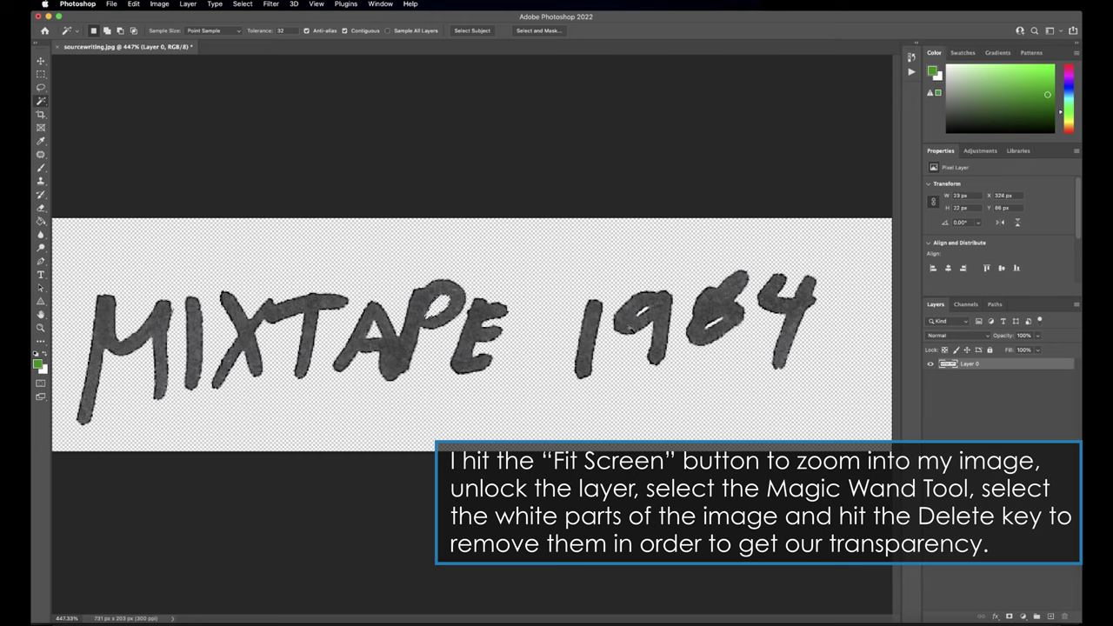
click(646, 309)
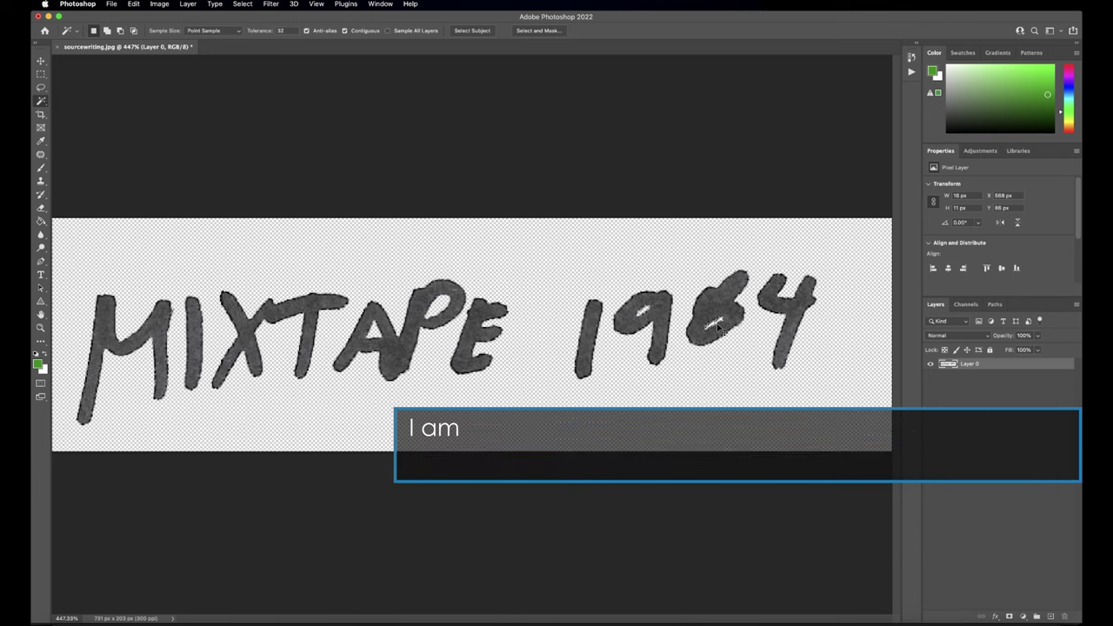
key(super+d)
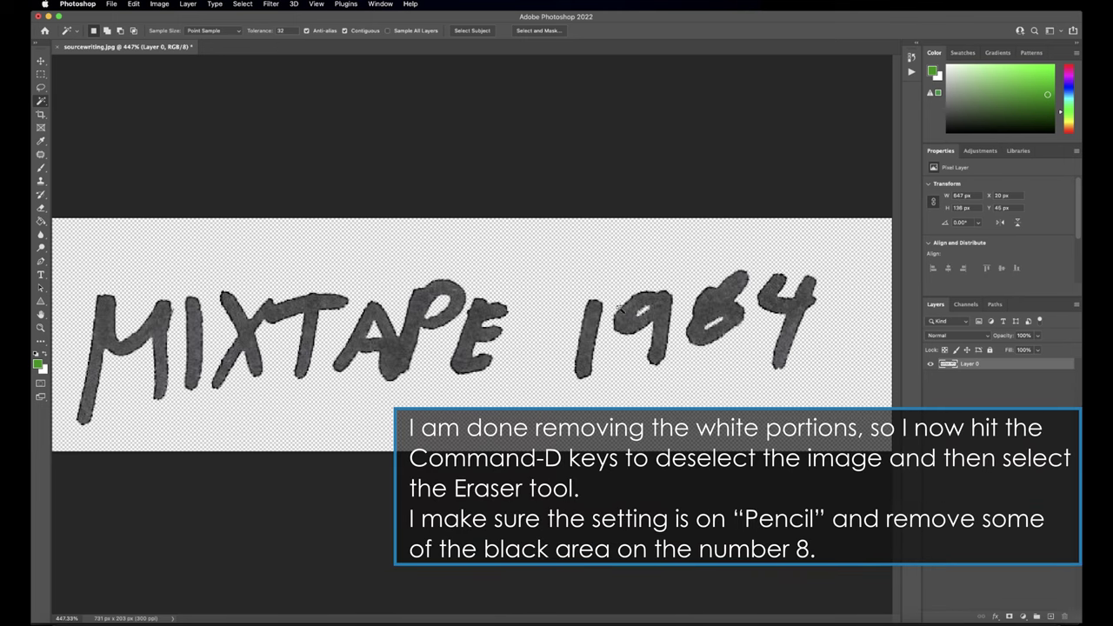
Erase the excess black fill inside the 8 so its loops read clearly.
click(40, 209)
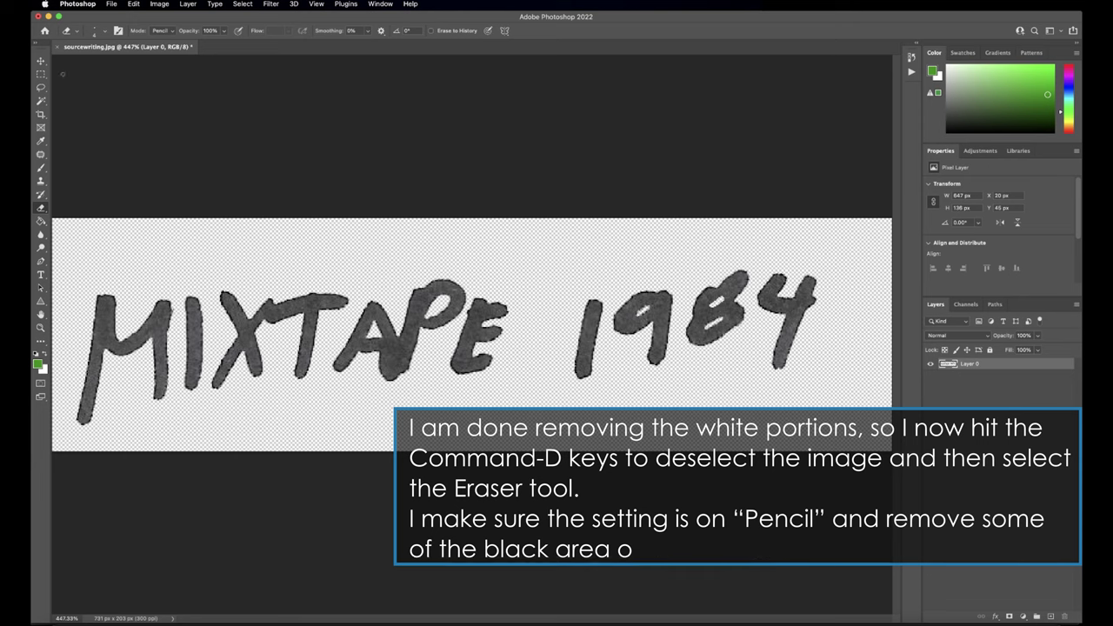
click(315, 4)
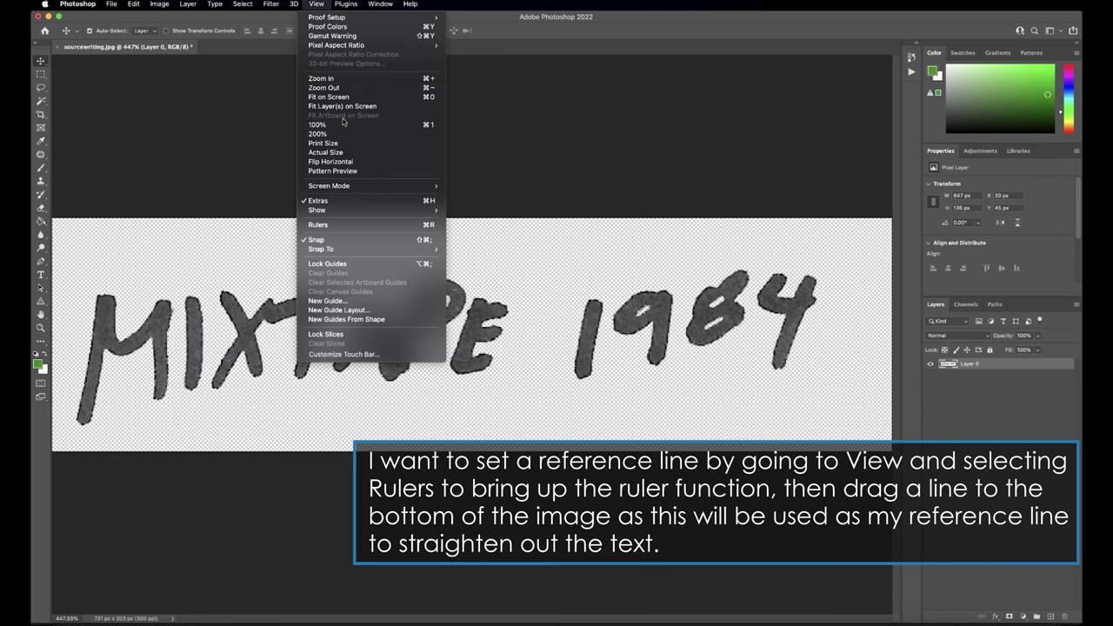
Show the rulers and place a horizontal guide at about 181 px beneath the lettering.
click(355, 224)
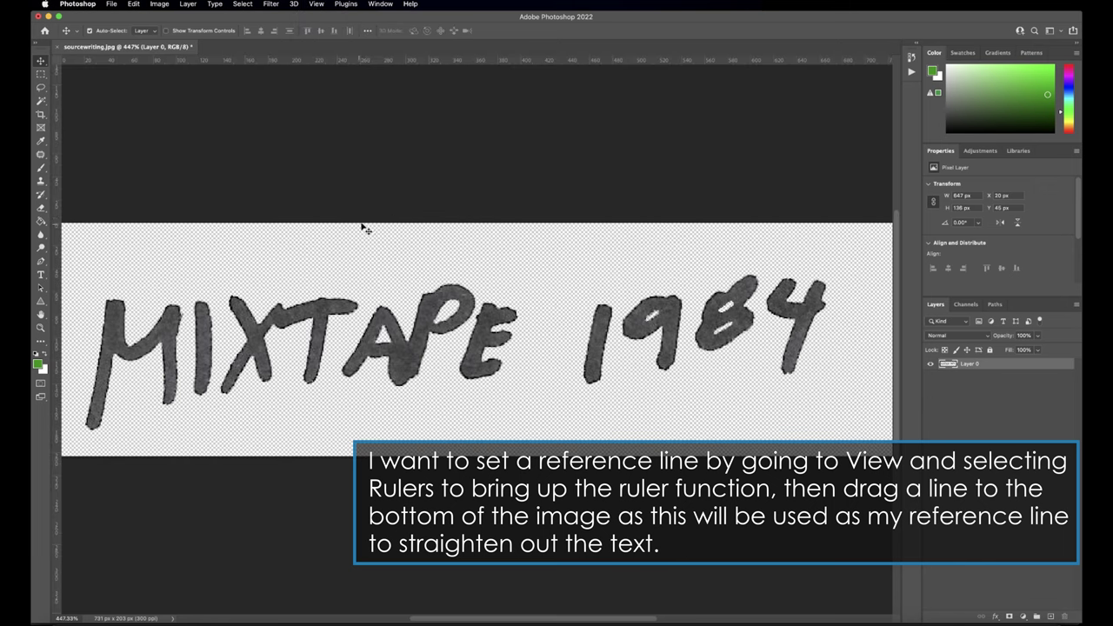
drag(452, 62, 418, 432)
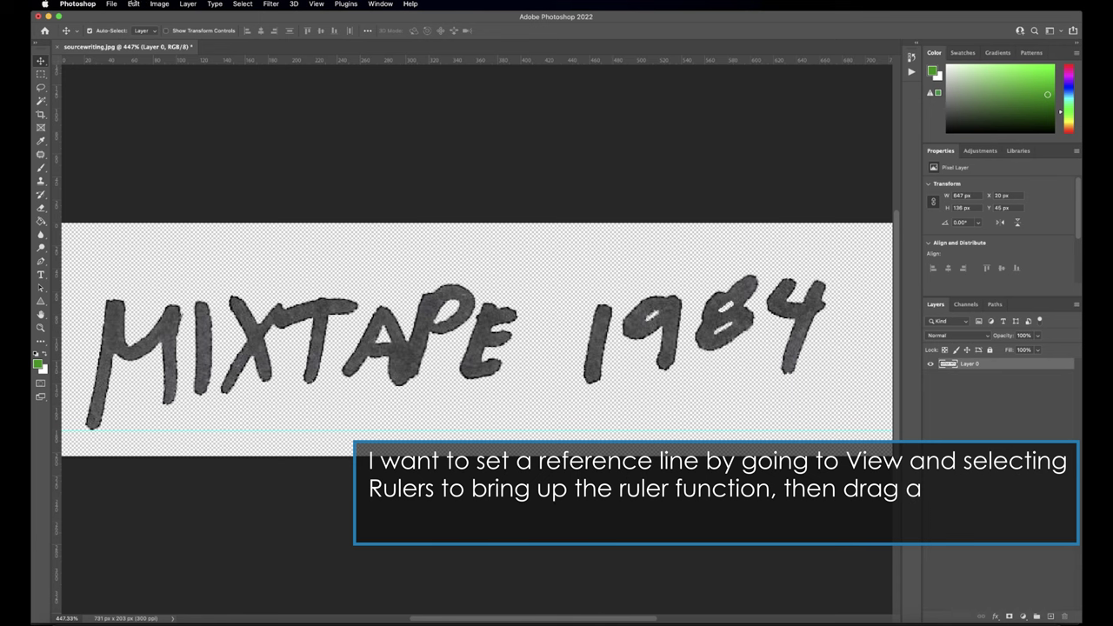
click(137, 7)
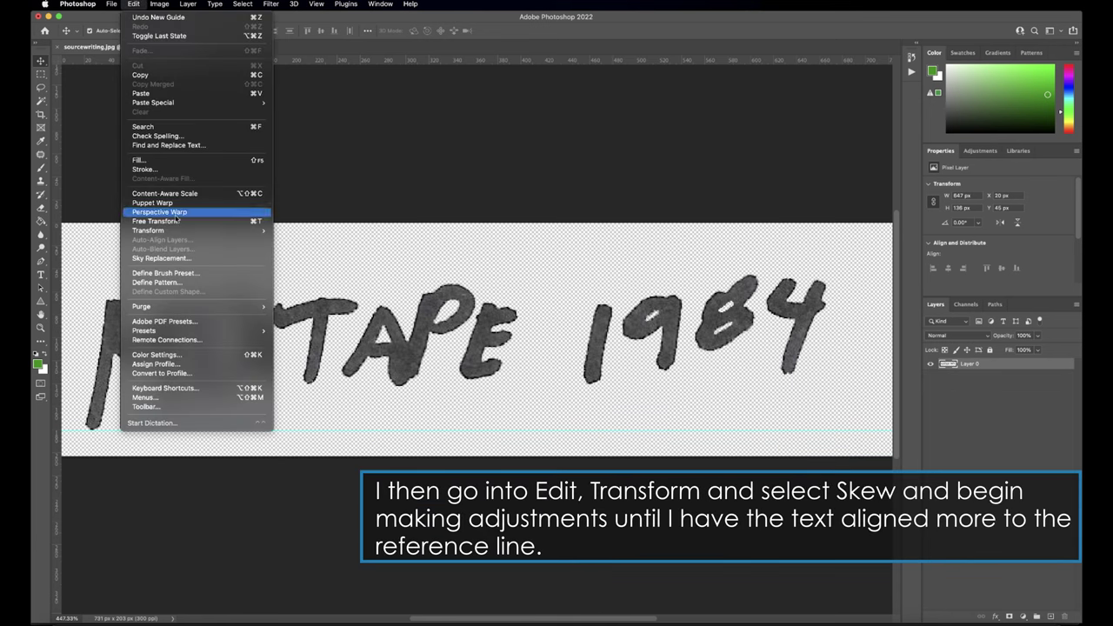
Skew the handwriting by lowering its right end until the lettering sits level on the guide, then commit.
mouse_move(208, 231)
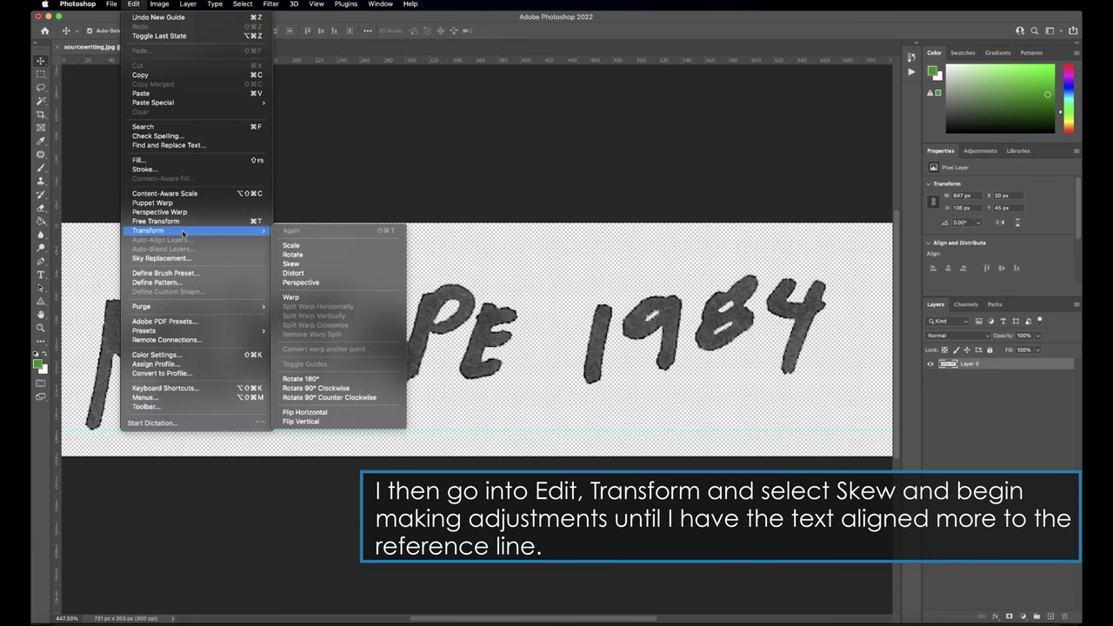
click(315, 264)
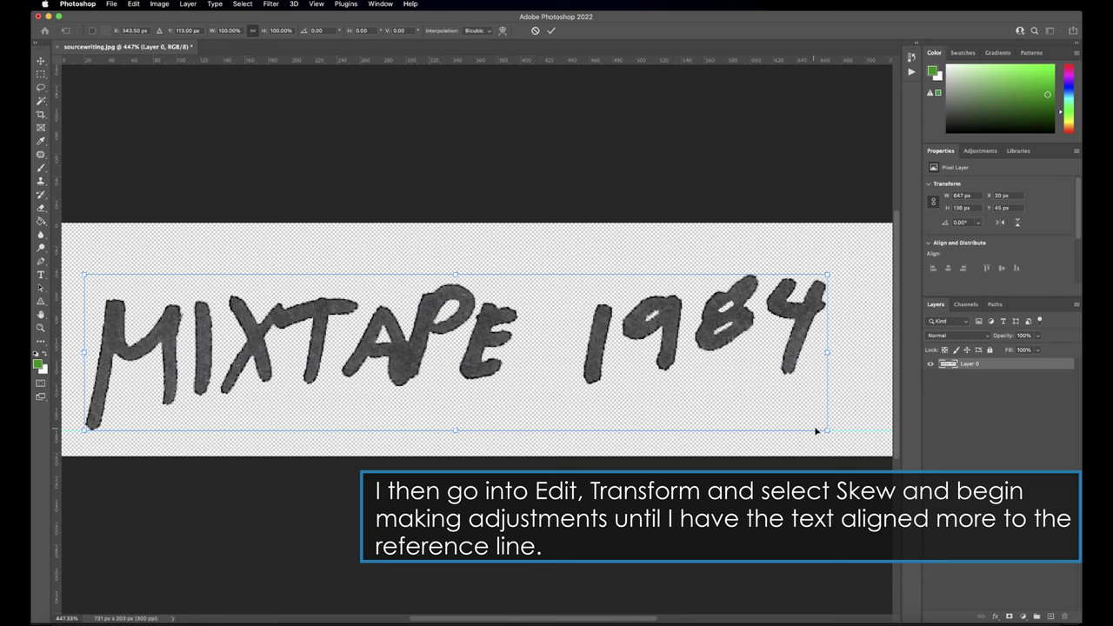
drag(827, 432, 826, 443)
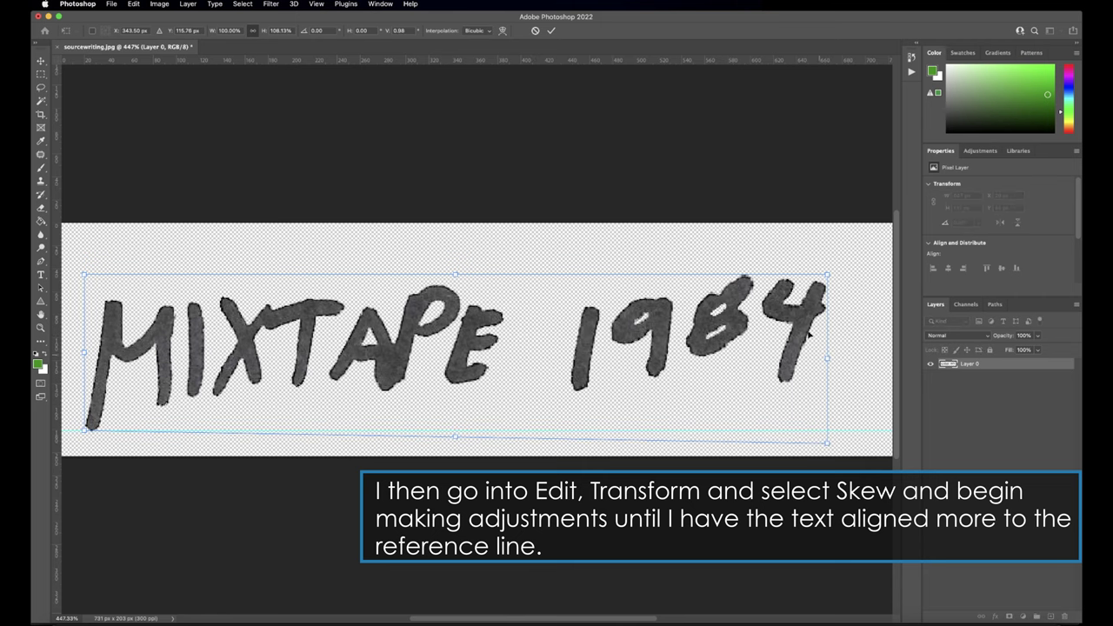
drag(827, 276, 827, 293)
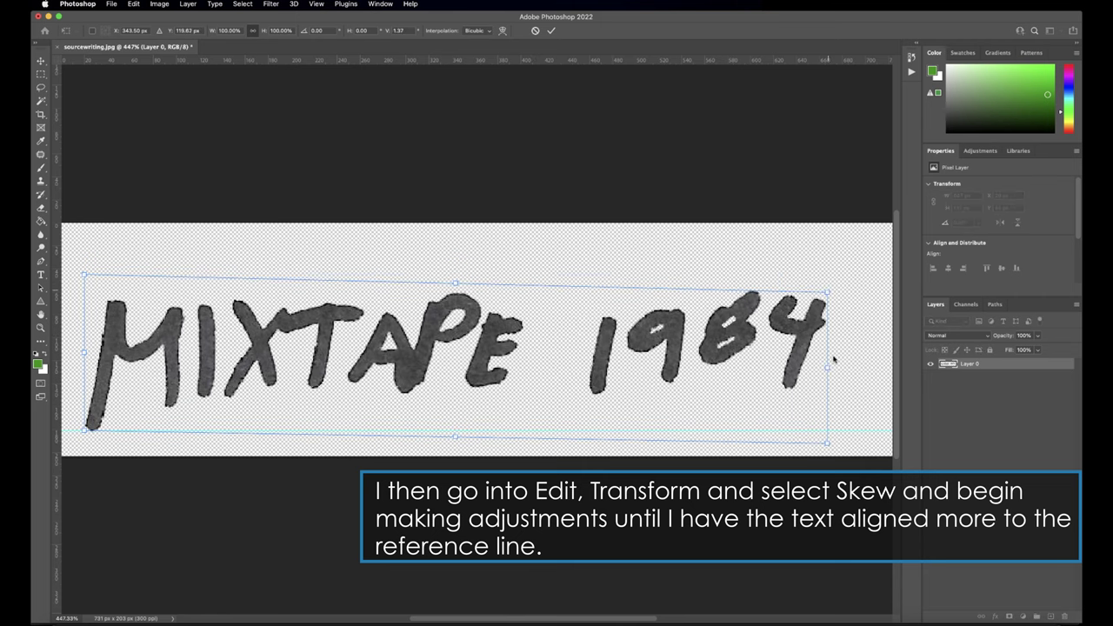
drag(828, 446, 827, 470)
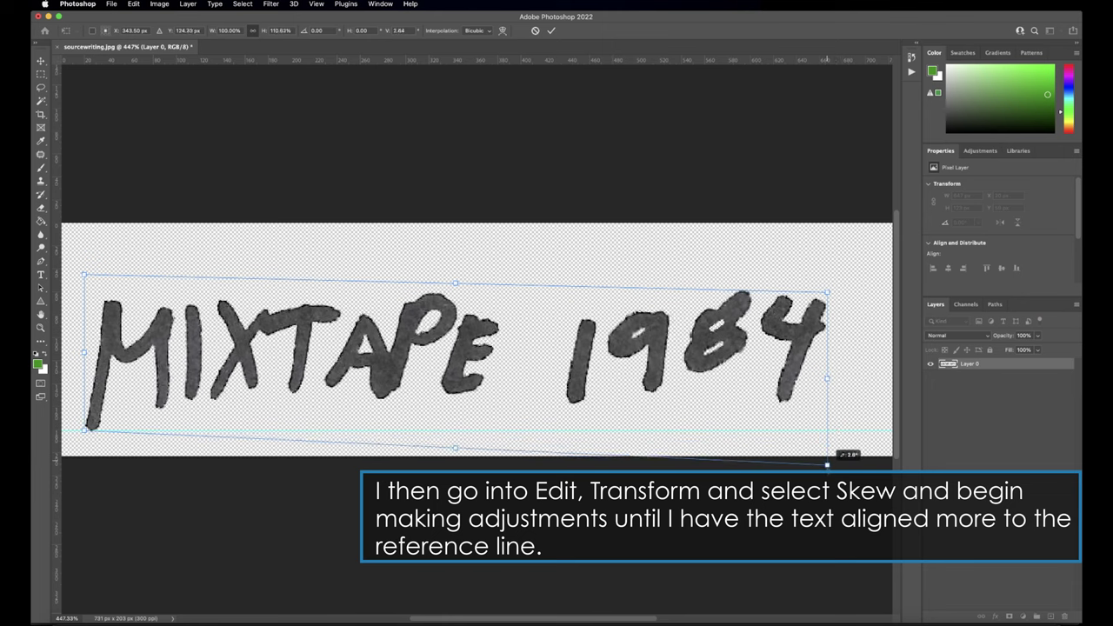
drag(827, 295, 827, 306)
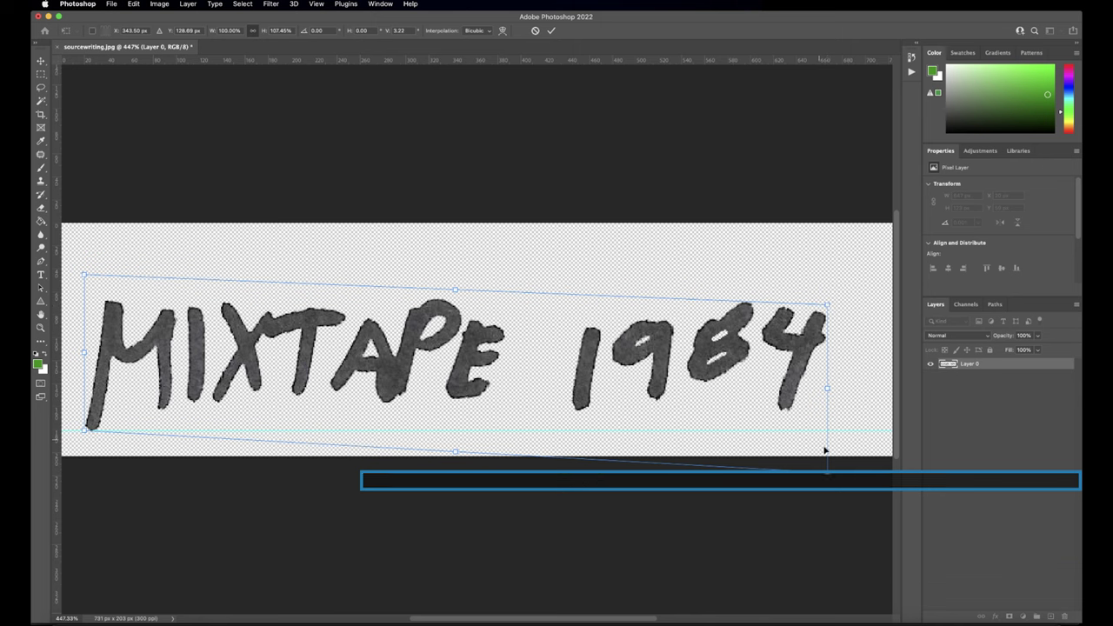
drag(827, 469, 827, 495)
drag(828, 306, 833, 306)
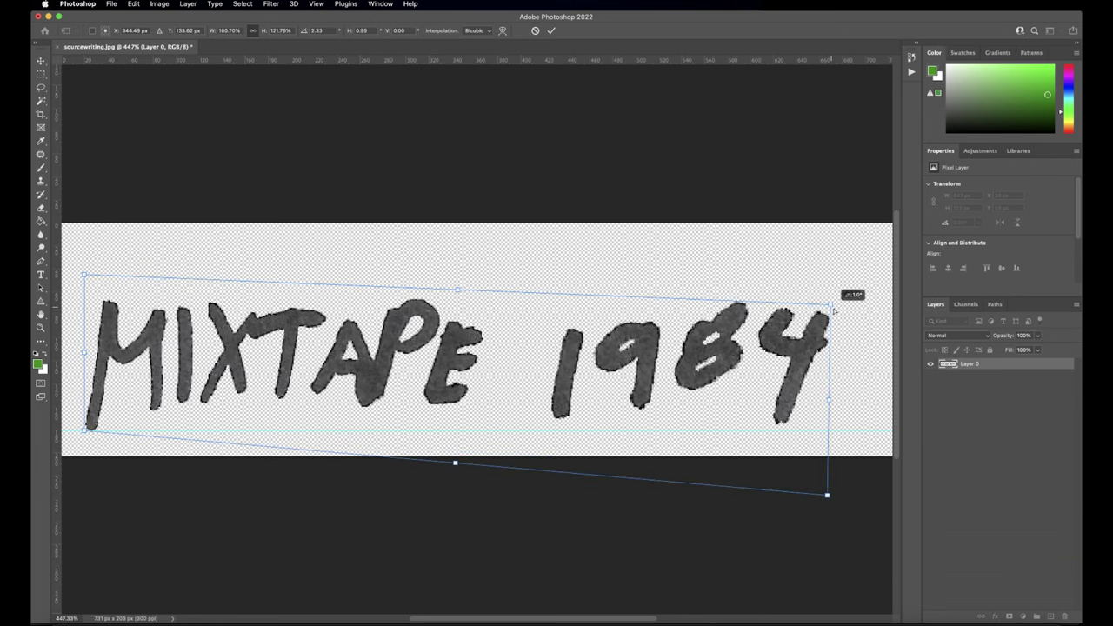
drag(827, 494, 827, 503)
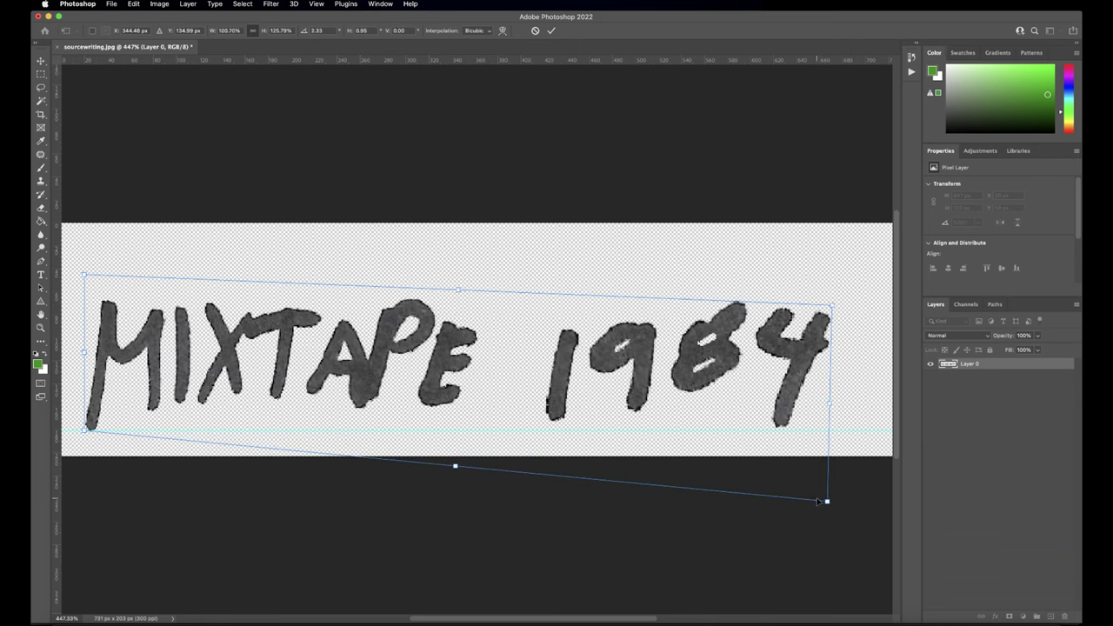
click(551, 31)
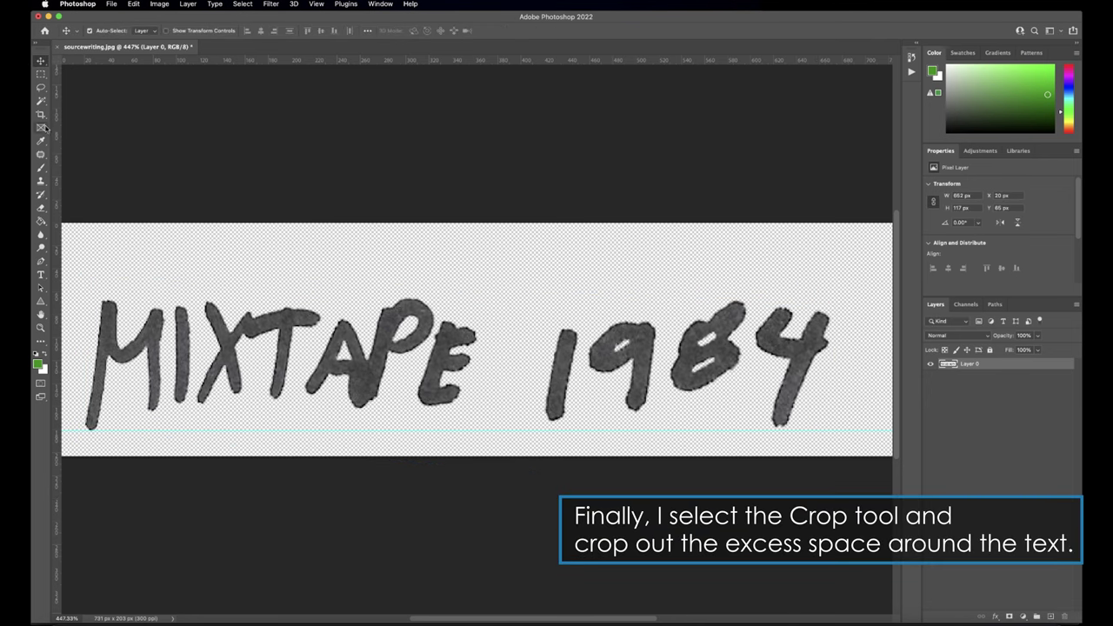
Crop the canvas to the MIXTAPE 1984 lettering, trimming the top, left, bottom and right margins.
click(40, 114)
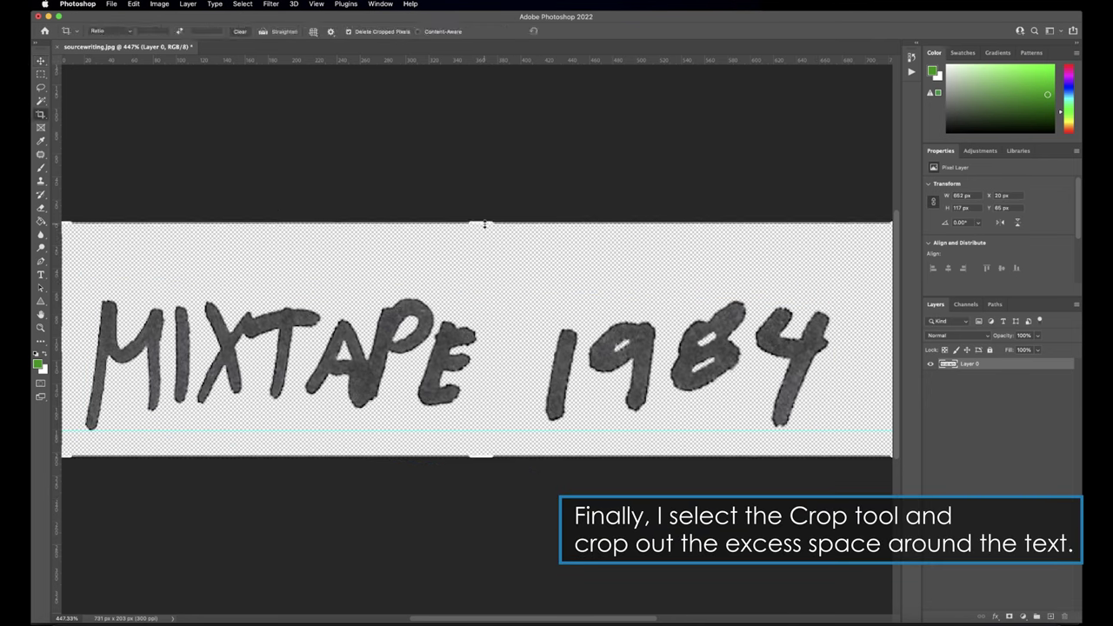
drag(481, 223, 482, 260)
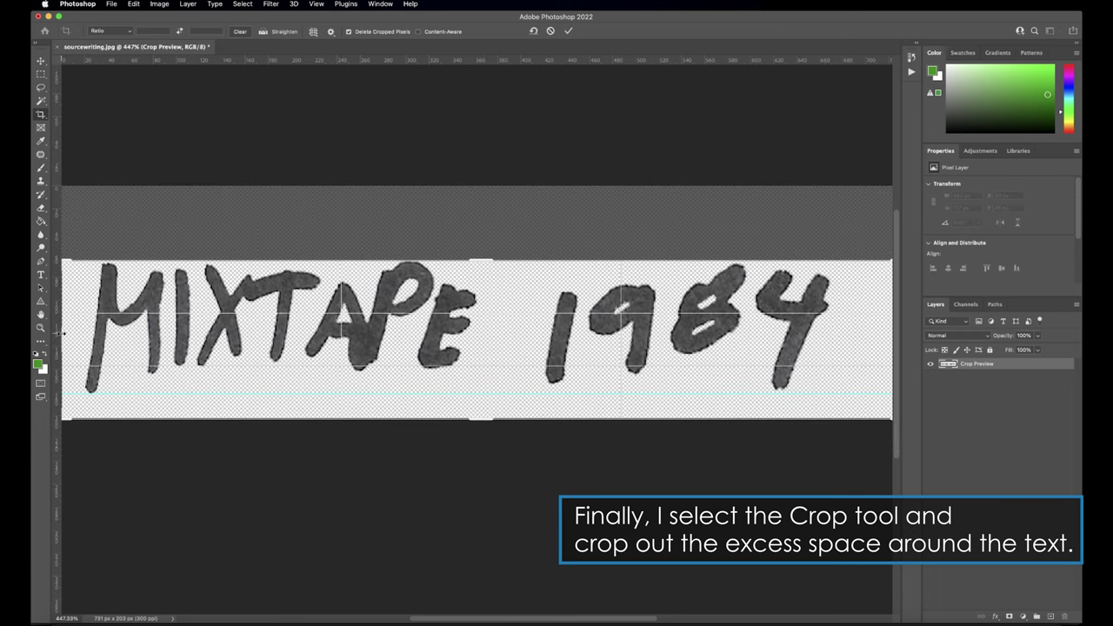
drag(61, 332, 73, 332)
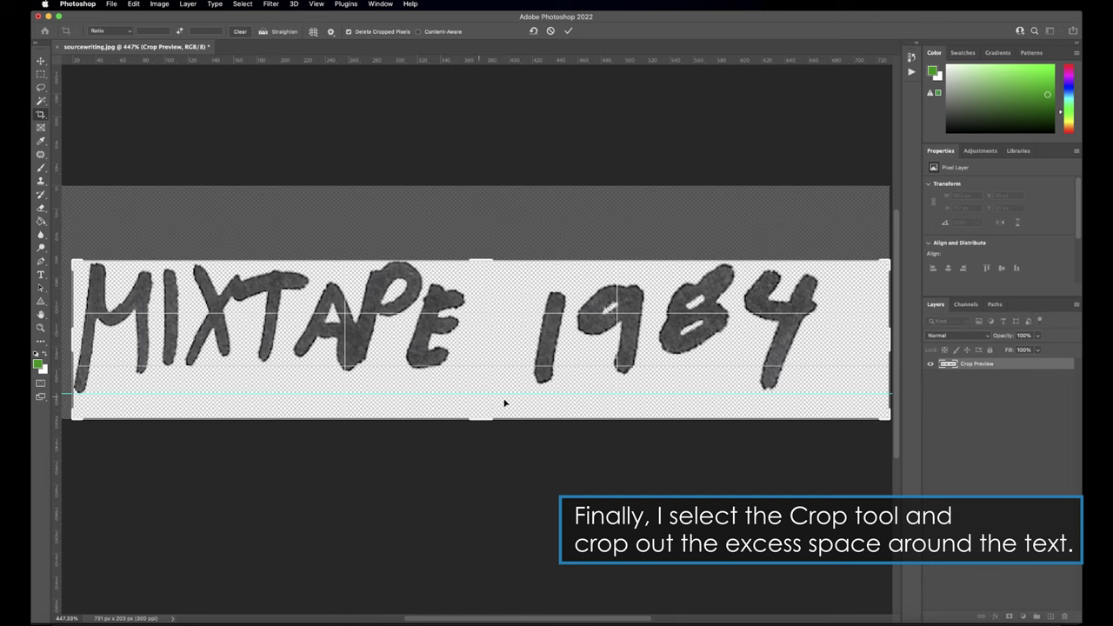
drag(482, 417, 484, 406)
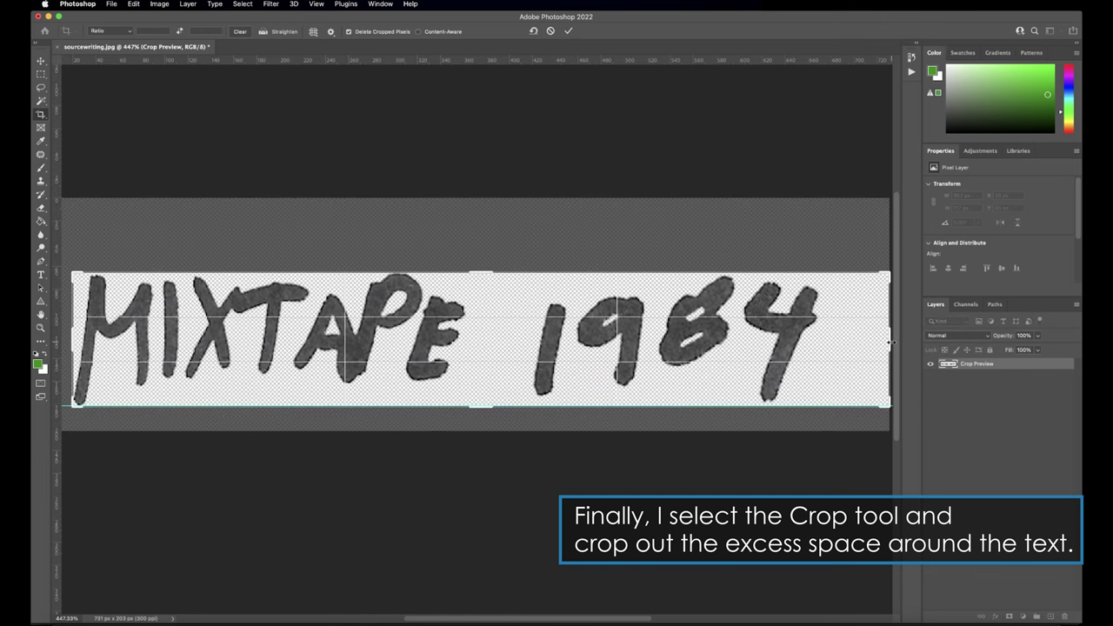
drag(888, 341, 860, 339)
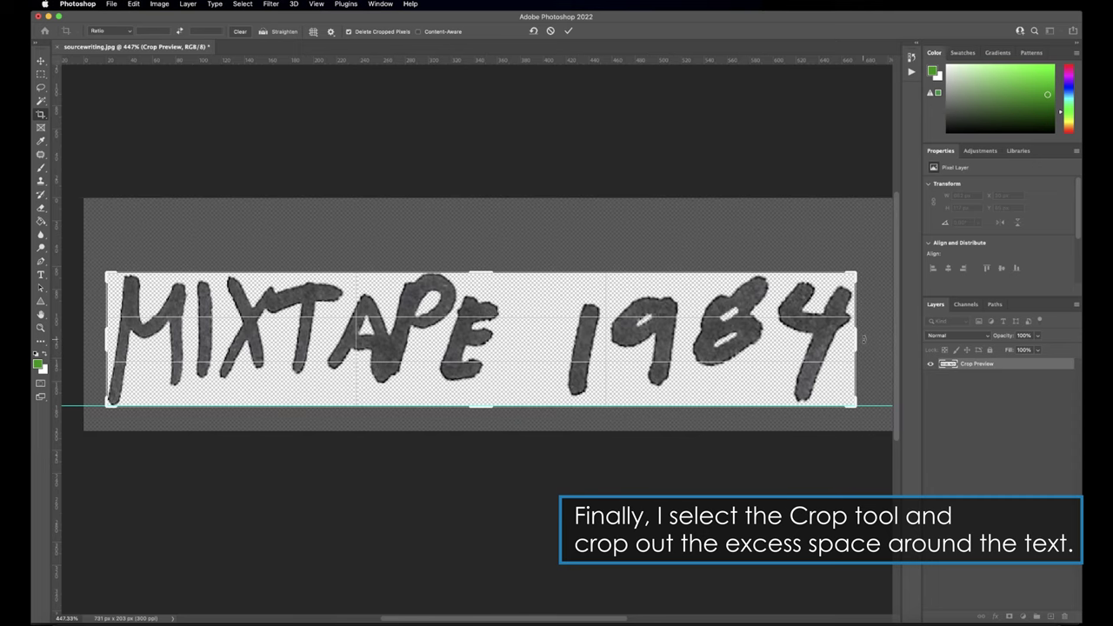
click(570, 31)
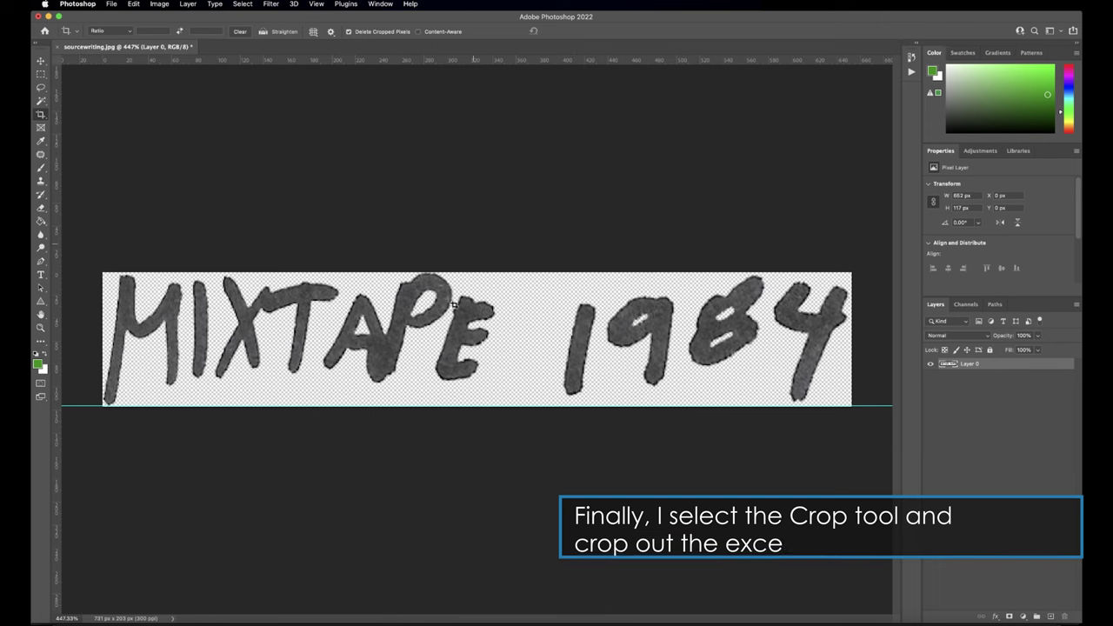
Use Export As to save the crop as PNG with transparency, sourcewriting.png, in Tutorial-002A.
click(112, 4)
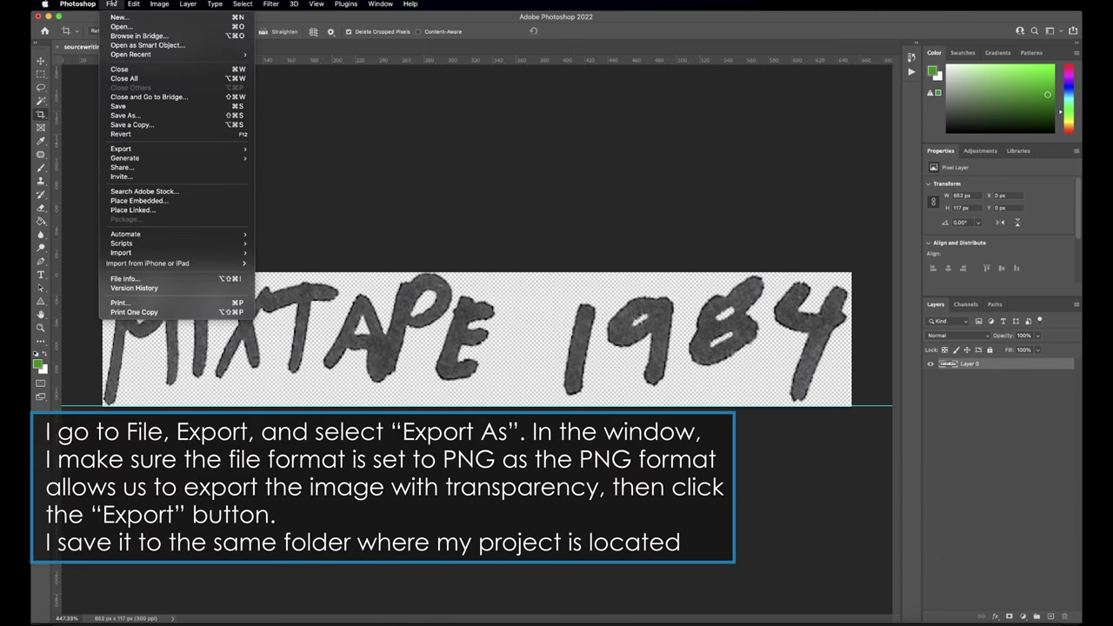
mouse_move(193, 150)
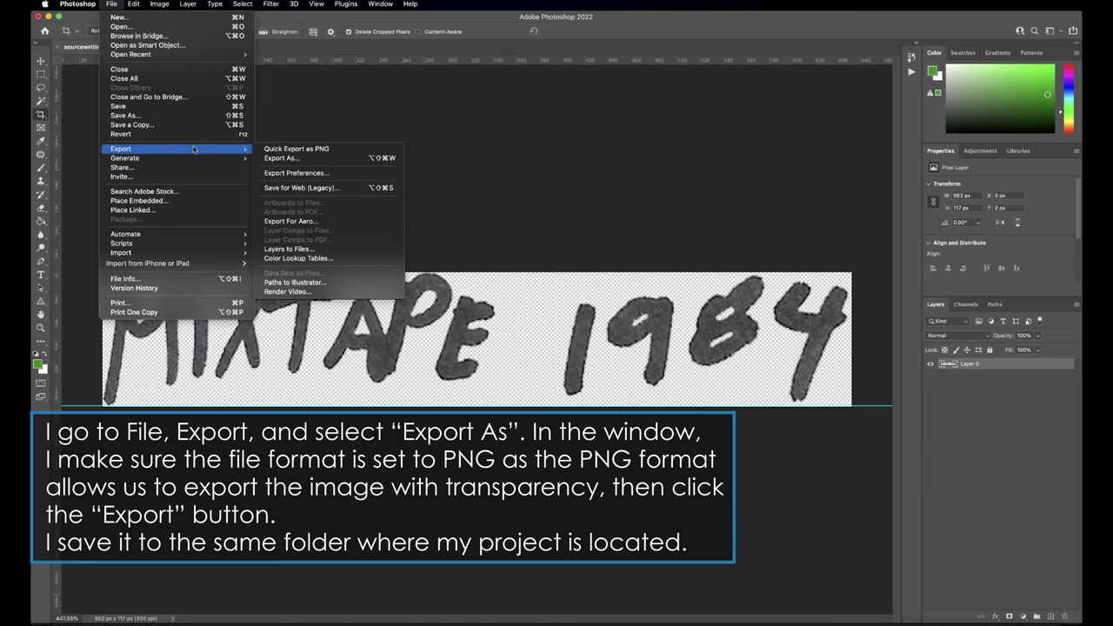
click(282, 159)
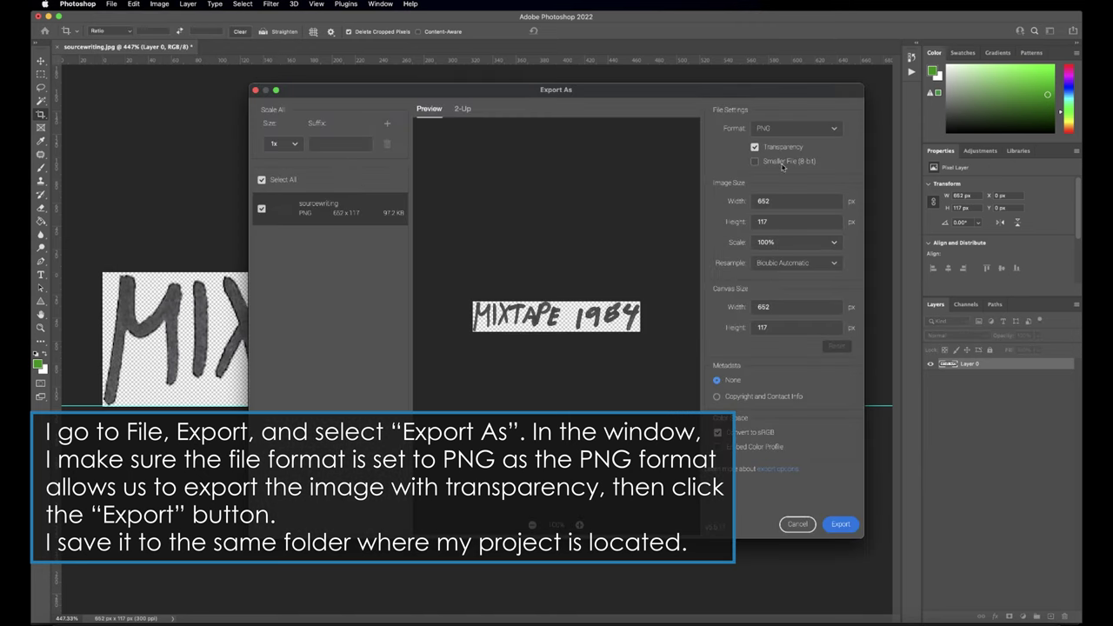
click(770, 129)
click(769, 130)
click(853, 524)
click(853, 524)
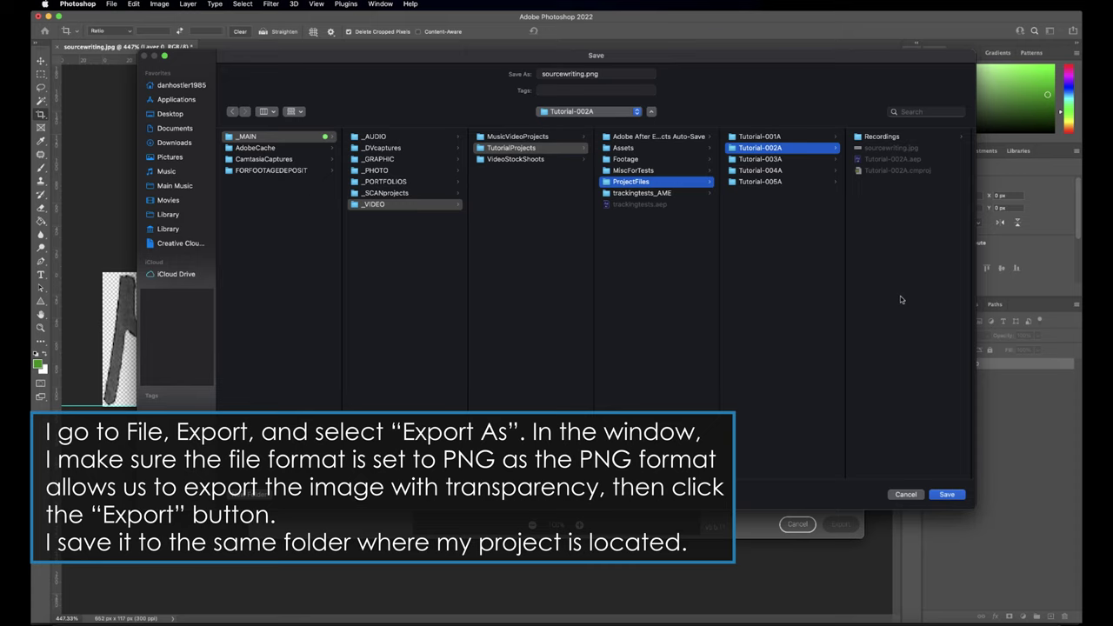
click(948, 493)
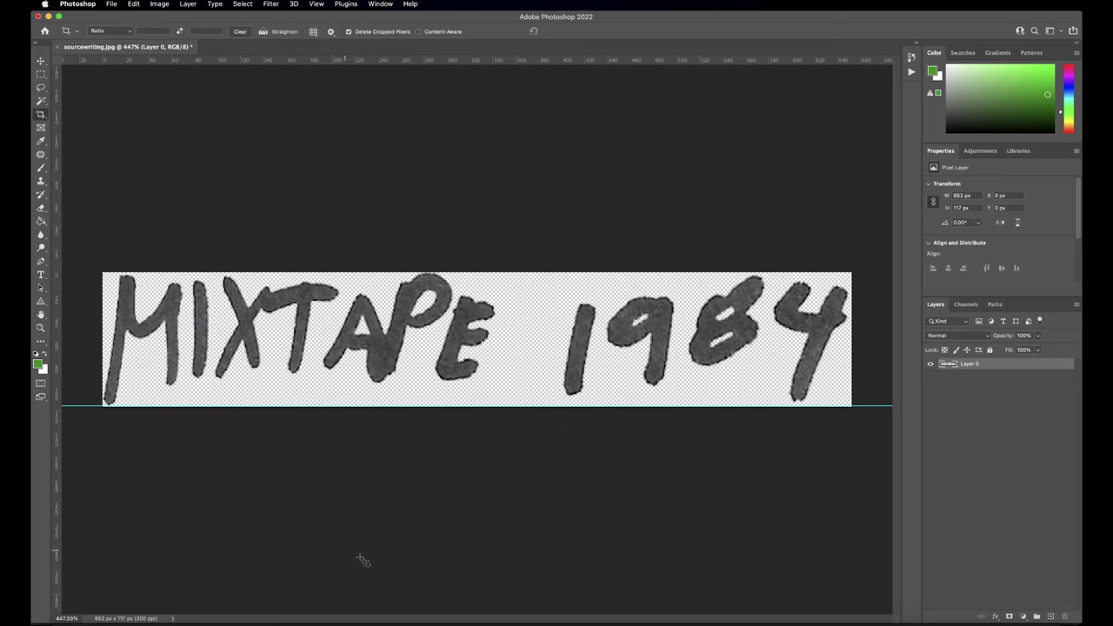
Back in After Effects, import sourcewriting.png from Tutorial-002A into the Project panel.
click(453, 619)
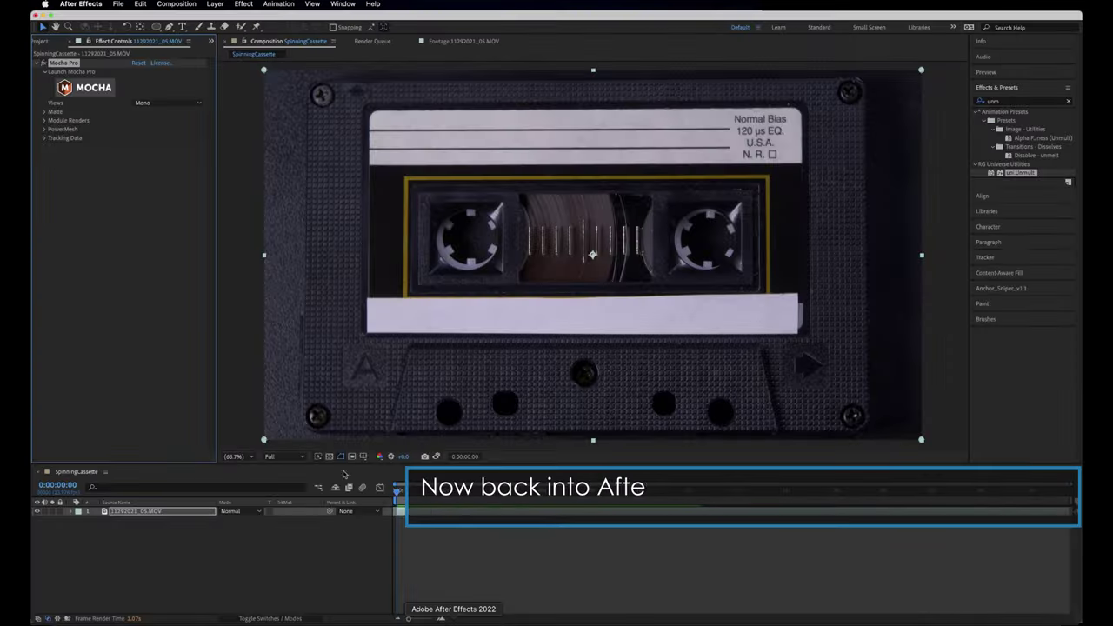
click(46, 40)
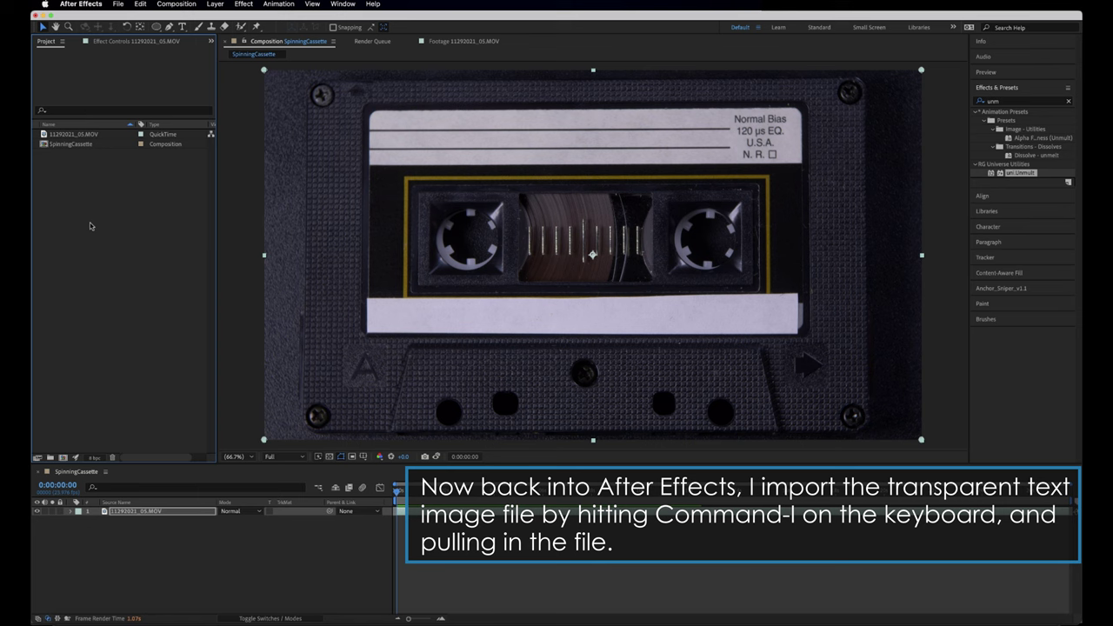
key(super+i)
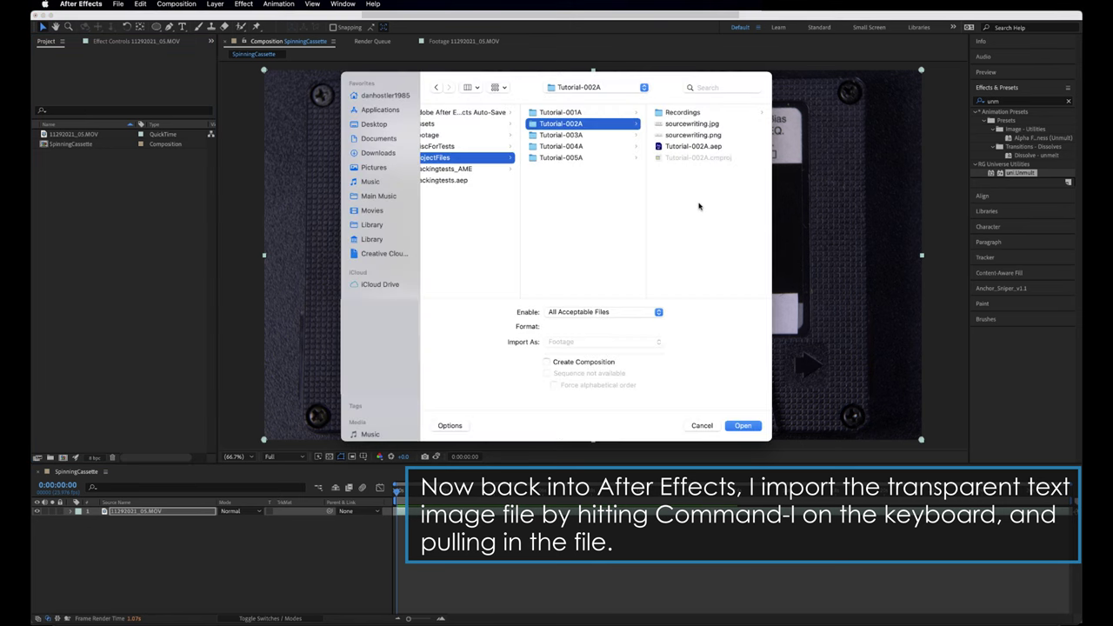
click(696, 135)
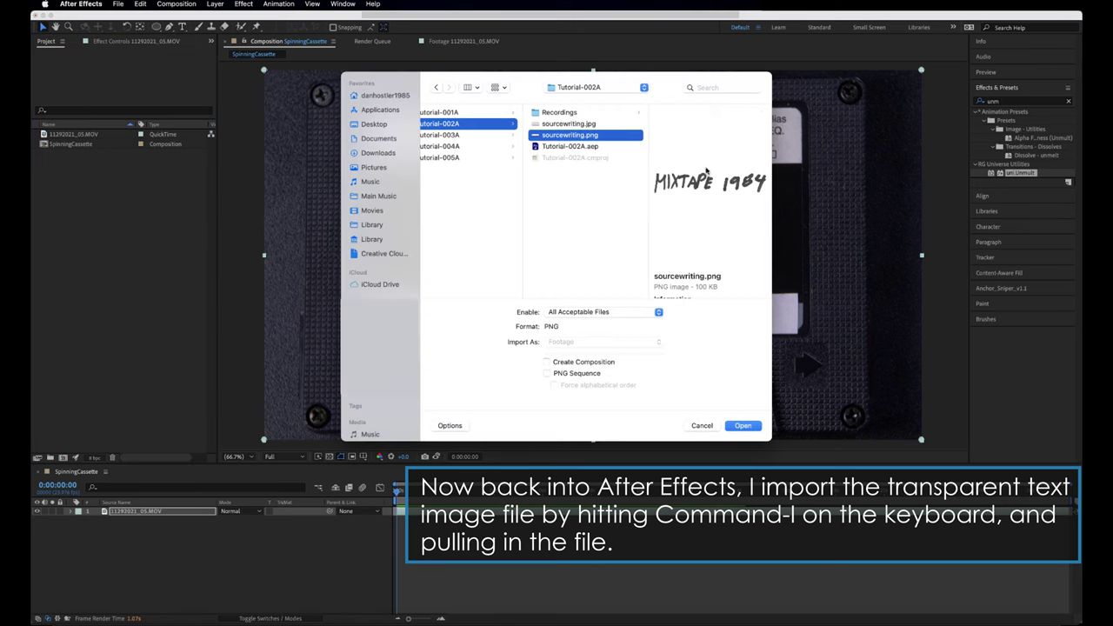
click(743, 426)
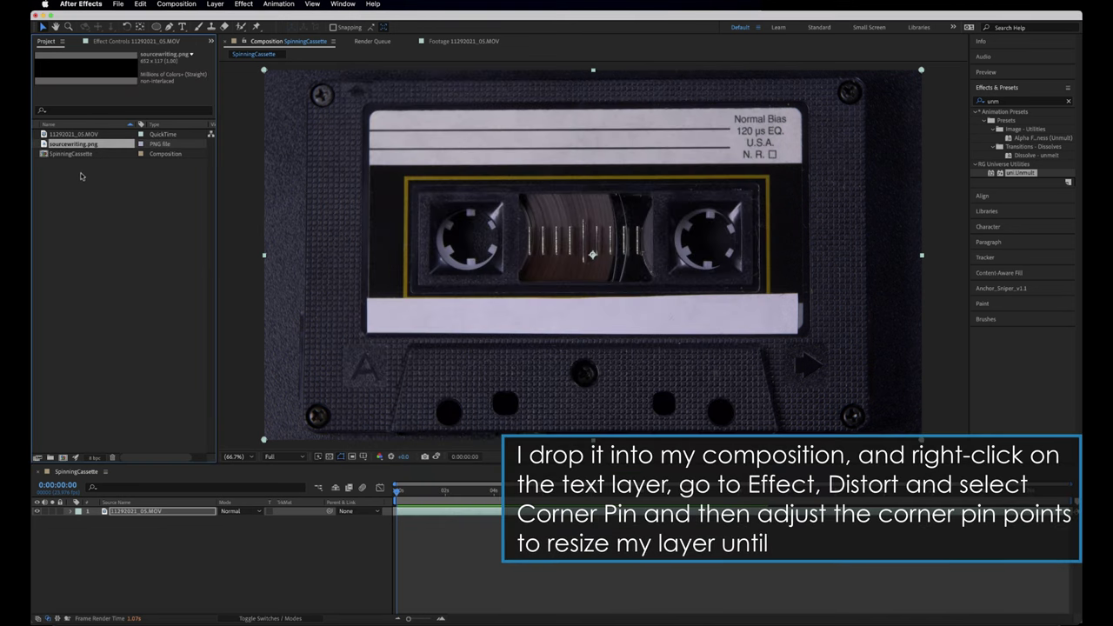
Add sourcewriting.png to SpinningCassette, move it onto the label, and apply Distort > Corner Pin.
drag(82, 146, 99, 513)
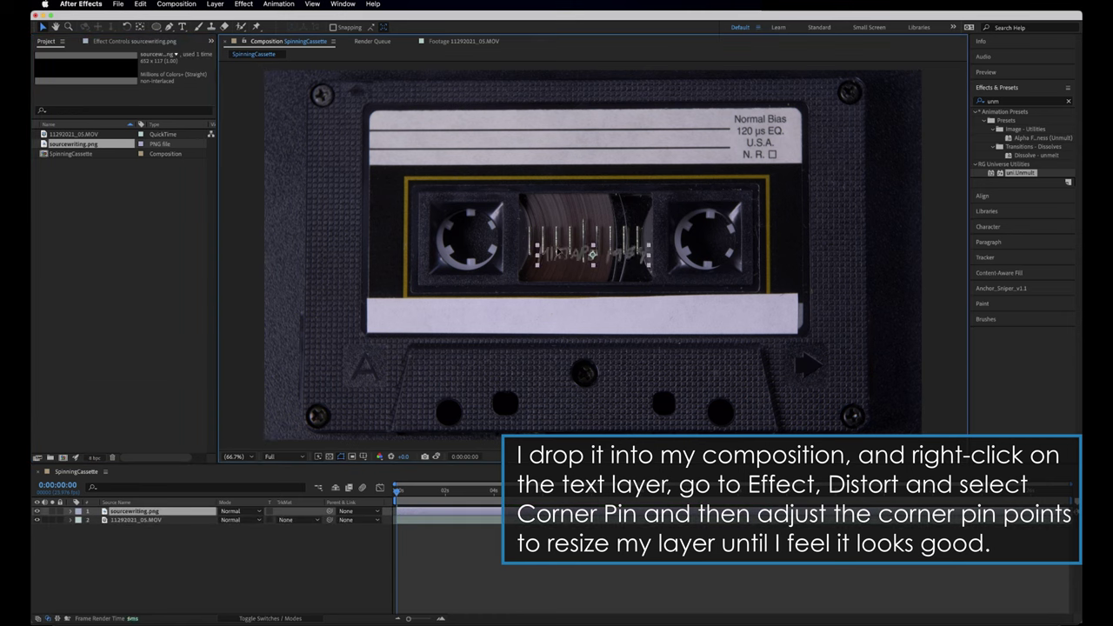
mouse_move(562, 259)
mouse_down()
mouse_move(511, 139)
mouse_move(522, 142)
mouse_up()
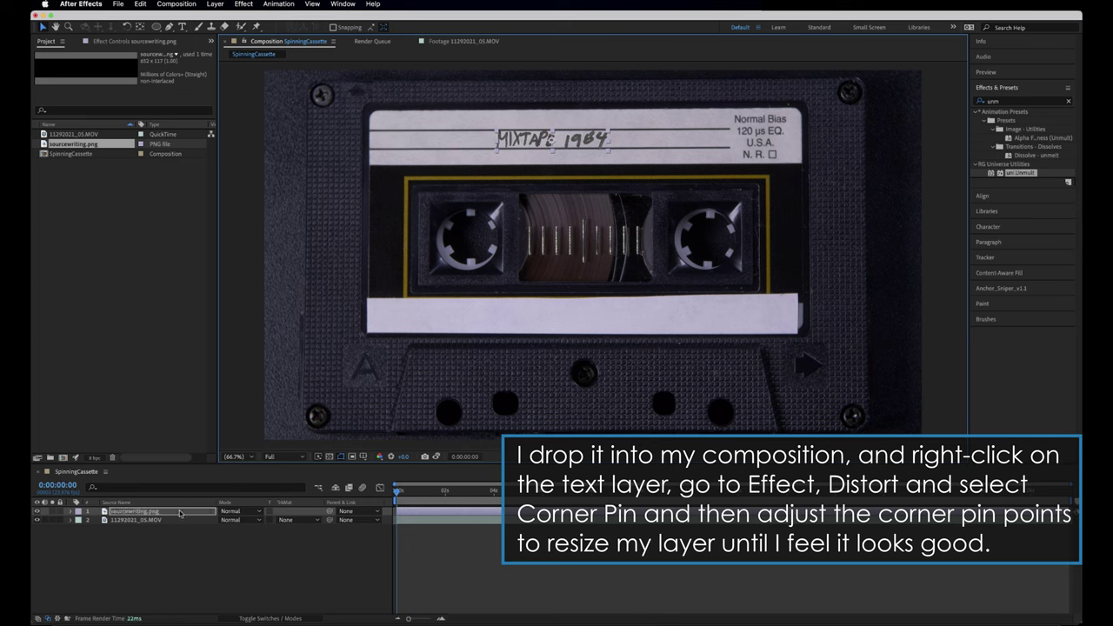
right_click(180, 513)
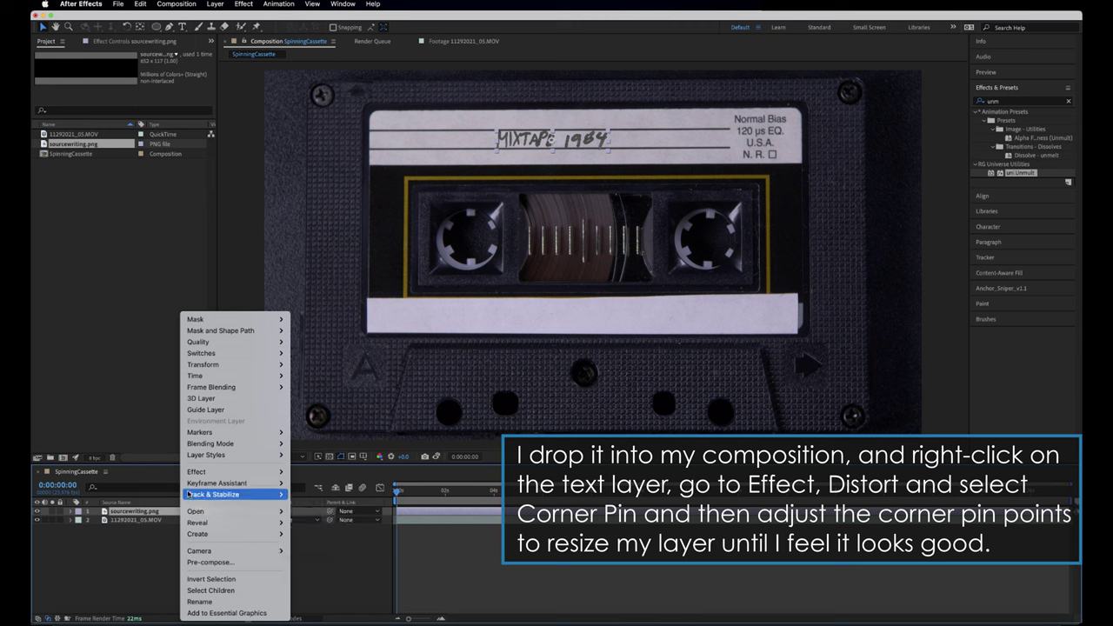
mouse_move(201, 442)
mouse_move(228, 473)
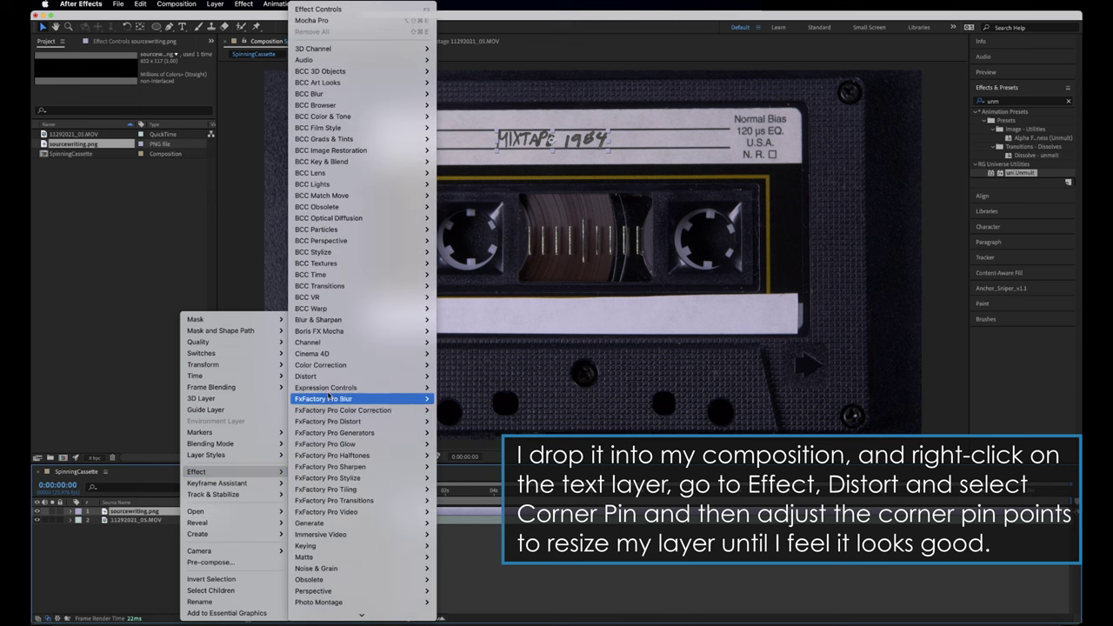
mouse_move(331, 379)
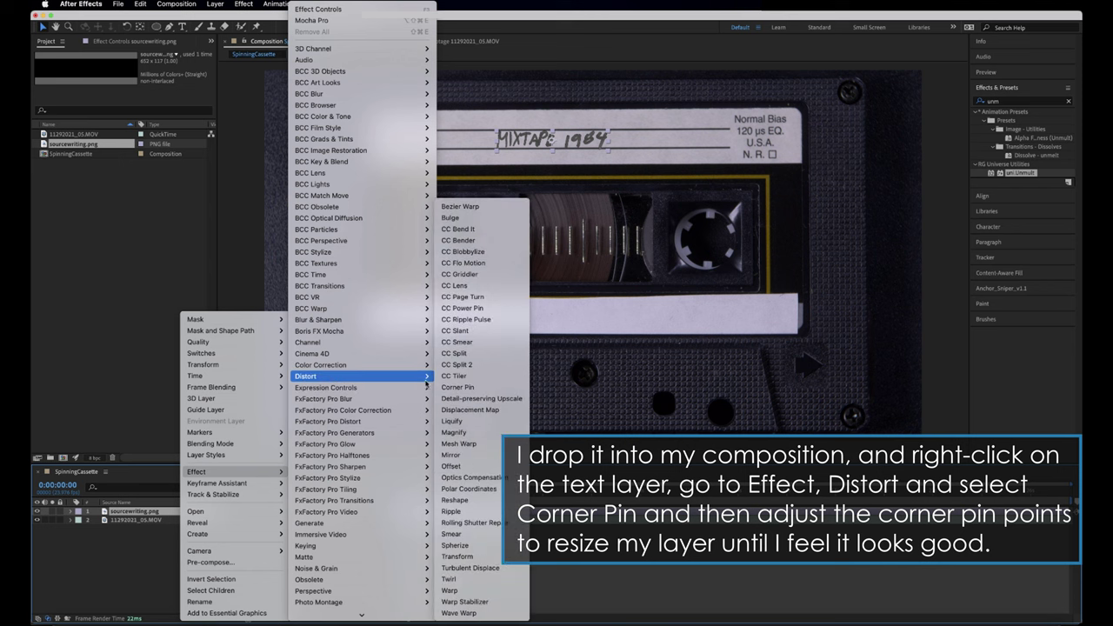
click(457, 387)
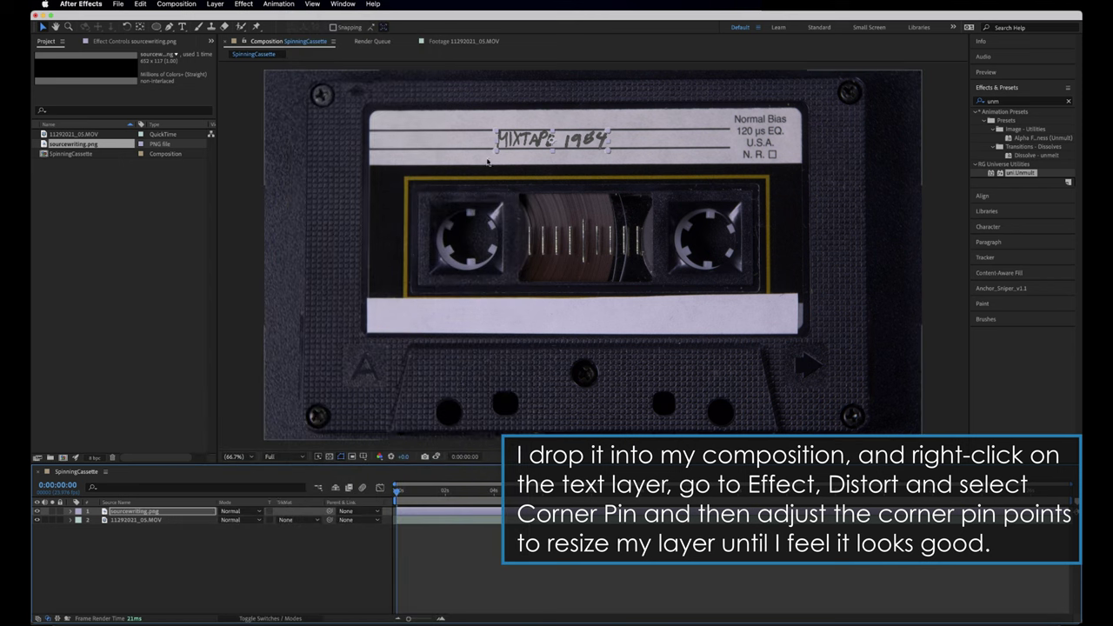
Drag the four corner pins so the handwriting stretches across the cassette label.
drag(495, 152, 371, 164)
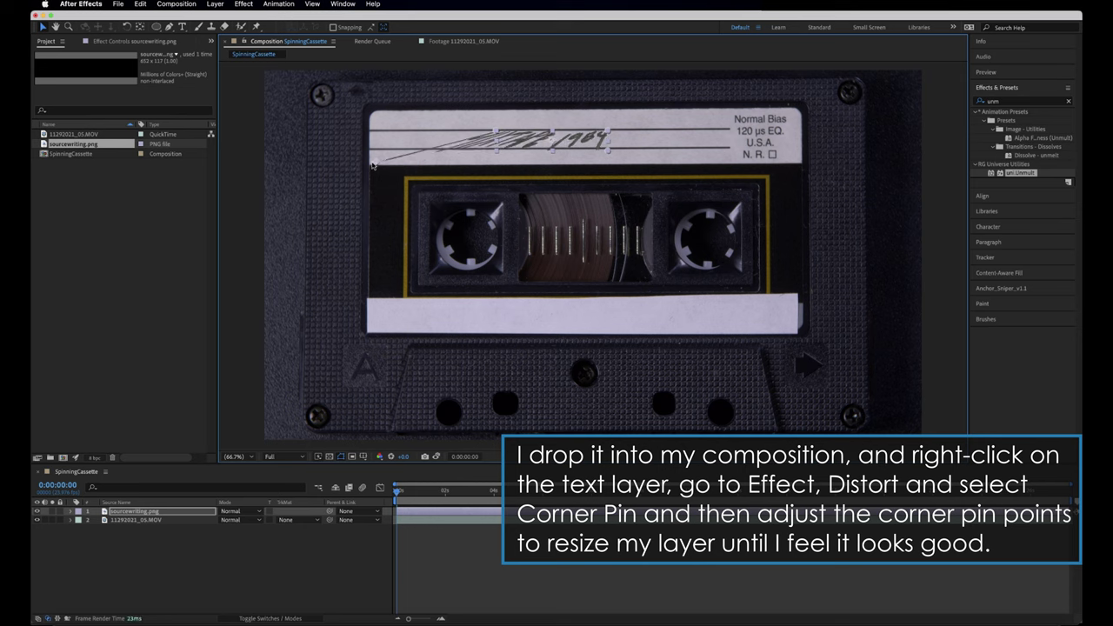
mouse_move(499, 129)
mouse_down()
mouse_move(385, 118)
mouse_move(389, 164)
mouse_up()
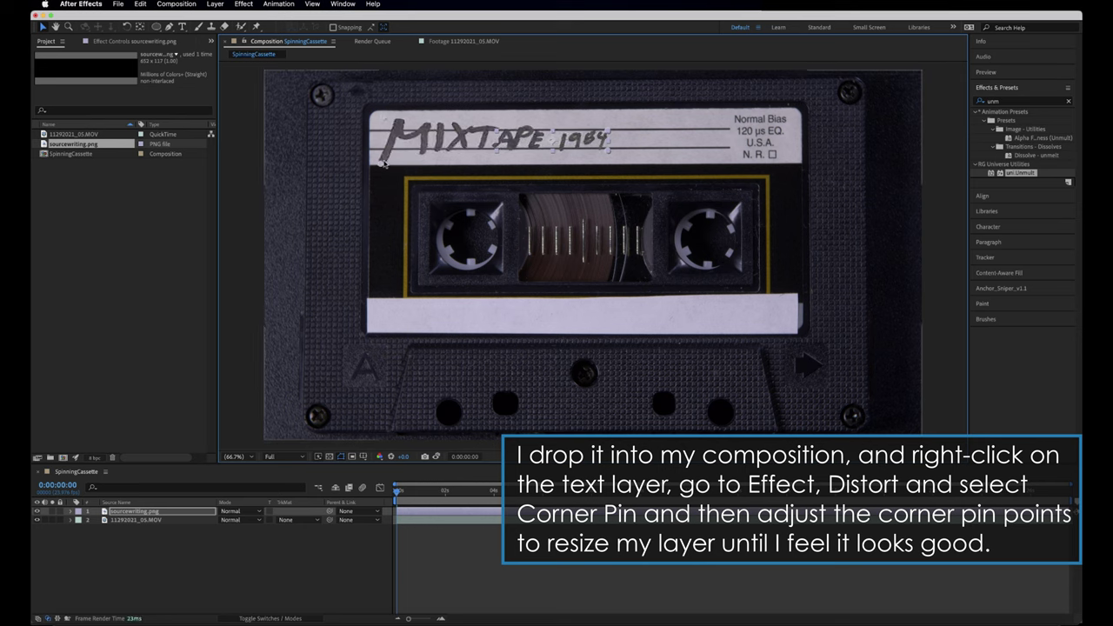
mouse_move(611, 130)
mouse_down()
mouse_move(611, 154)
mouse_move(719, 156)
mouse_up()
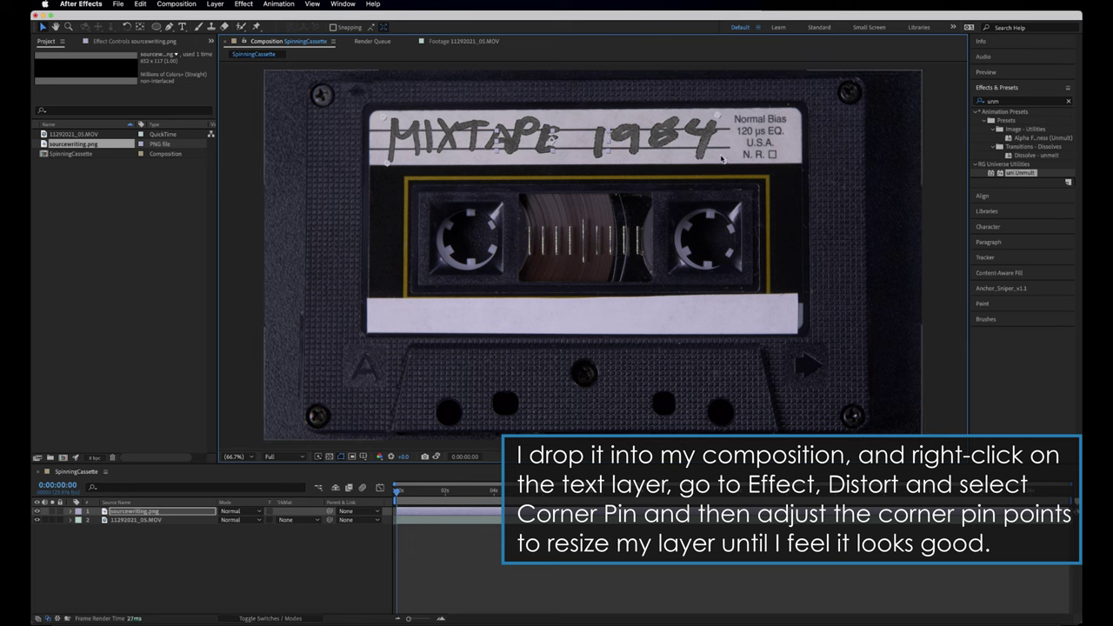
drag(721, 163, 723, 165)
drag(717, 121, 723, 116)
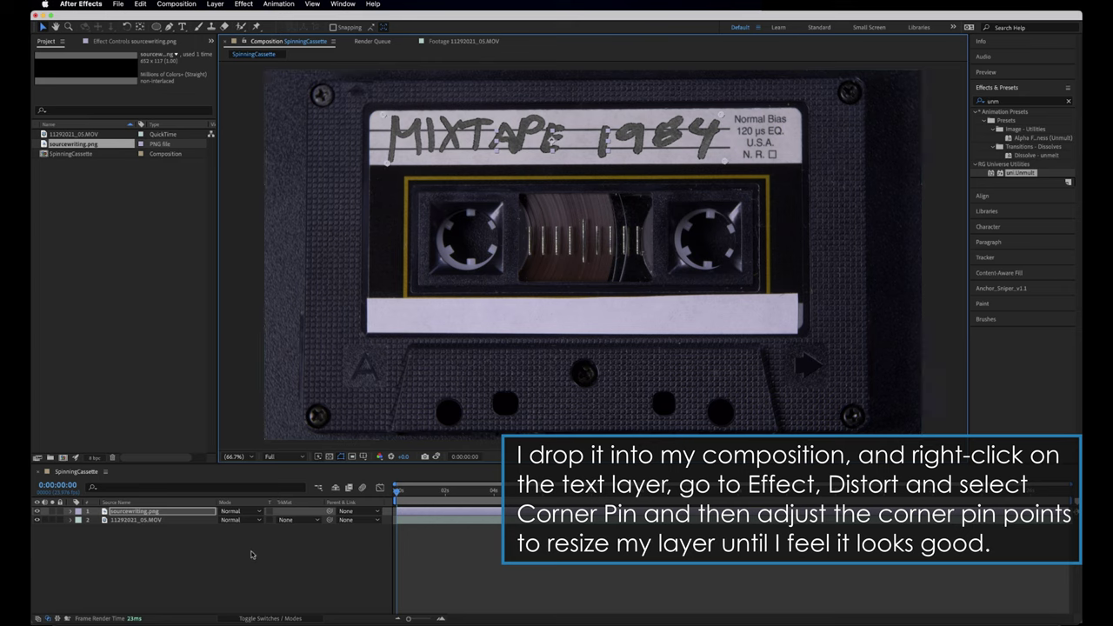
Pre-compose the sourcewriting.png layer as MIXTAPE1984text with all attributes moved into it.
click(159, 520)
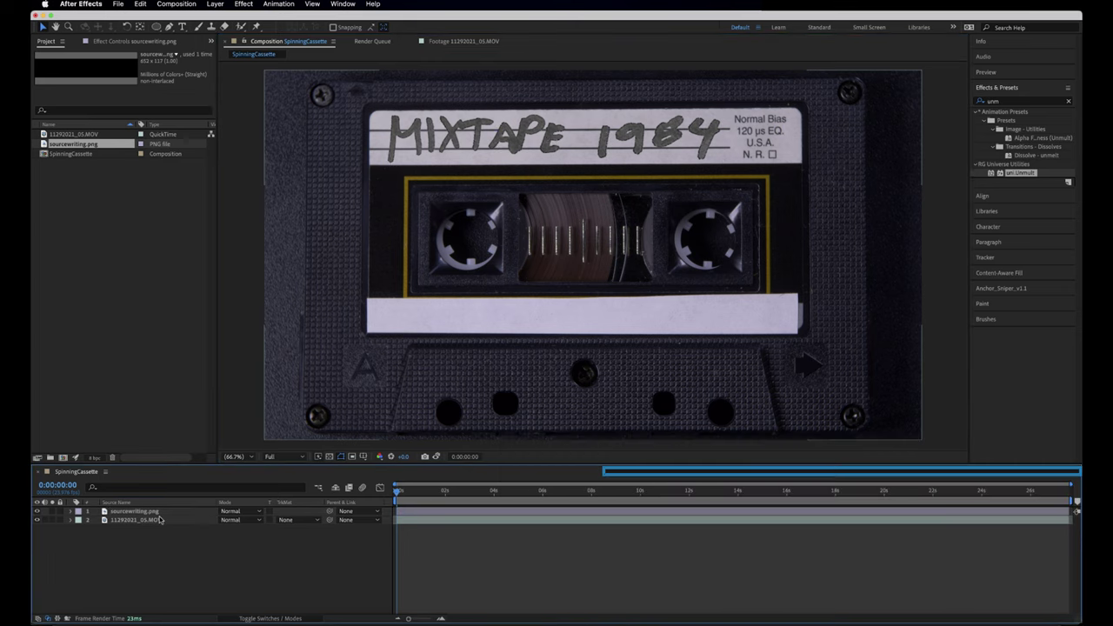
click(158, 512)
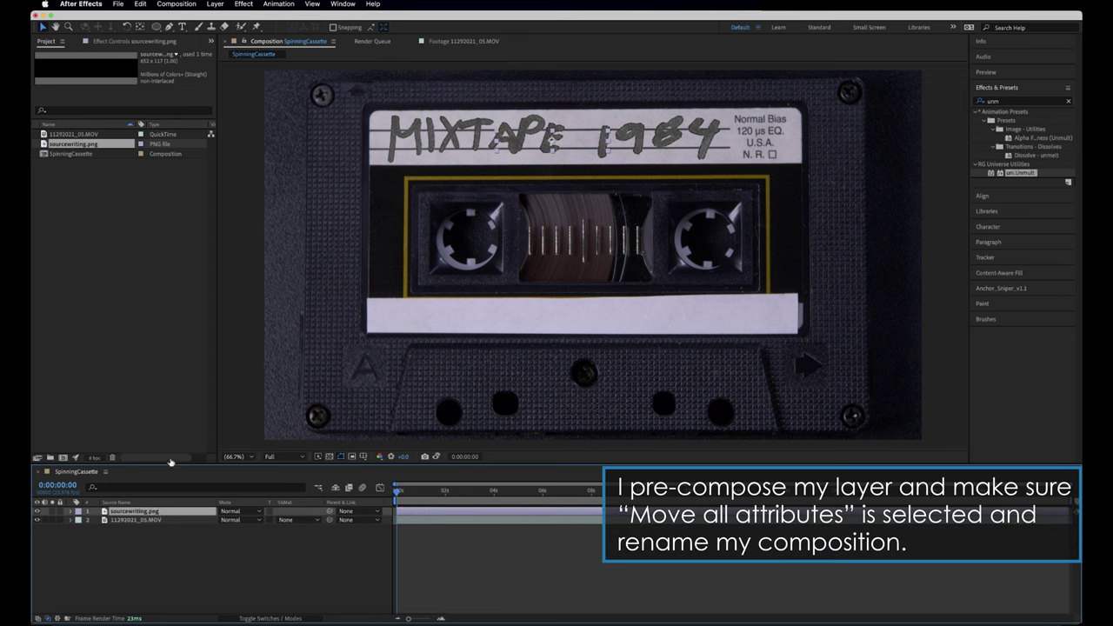
click(215, 4)
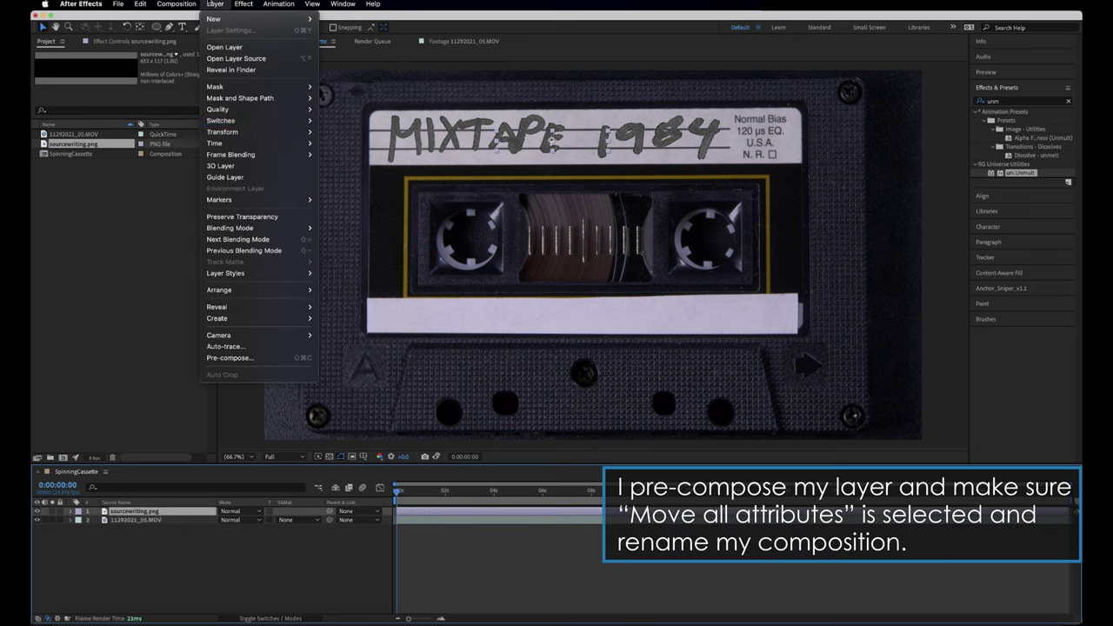
click(254, 357)
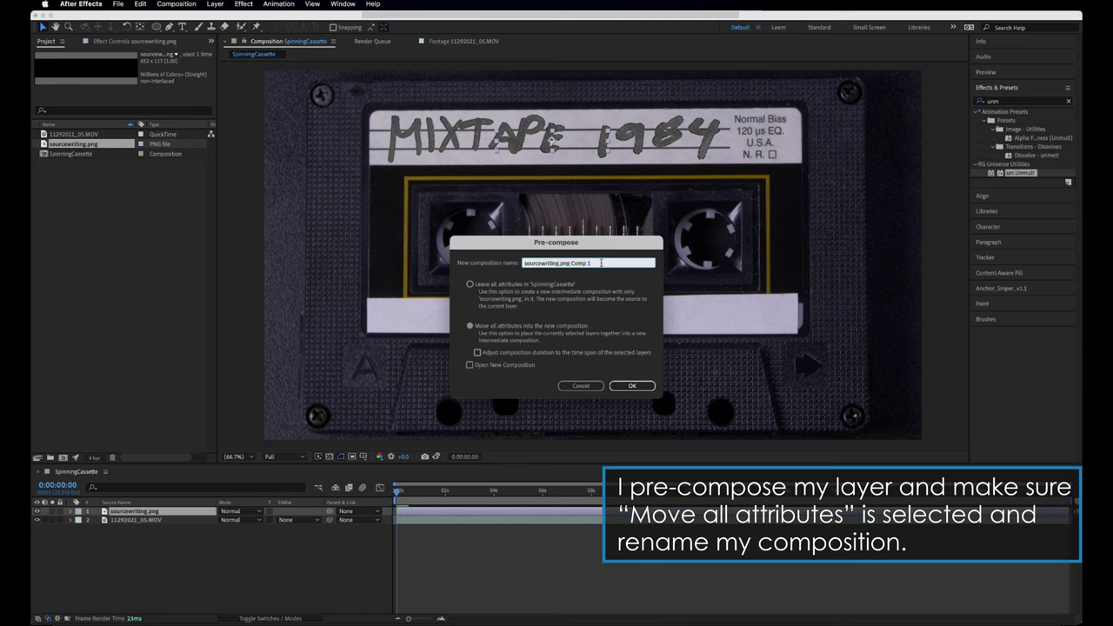
text(MIXTAPE1984text)
key(Return)
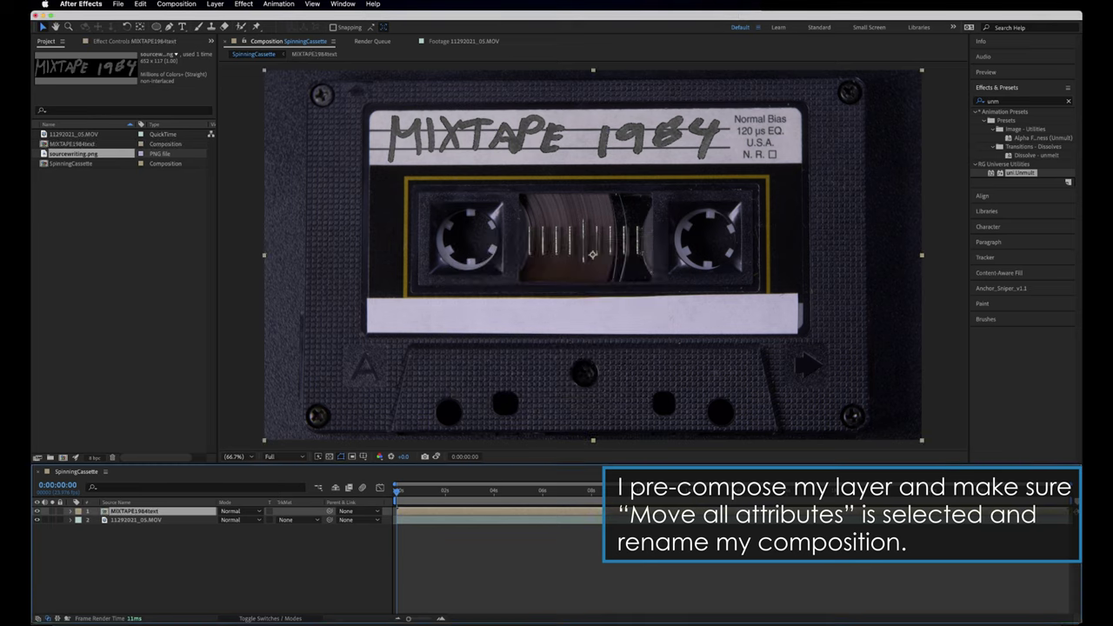
Generate Mocha track data for the cassette footage layer with Create Track Data.
click(130, 520)
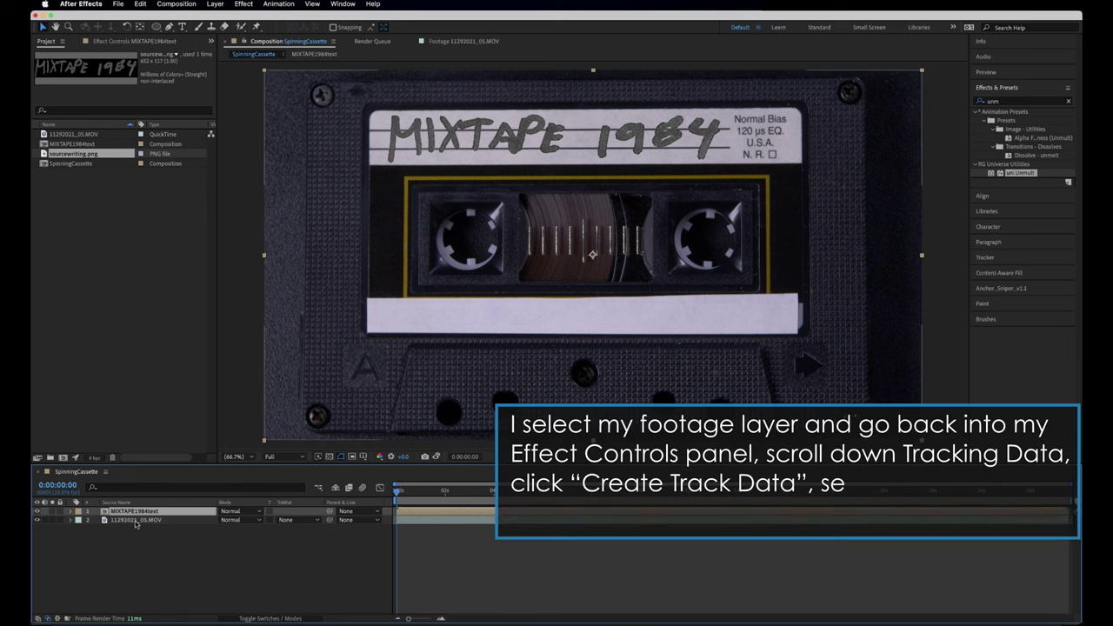
click(138, 41)
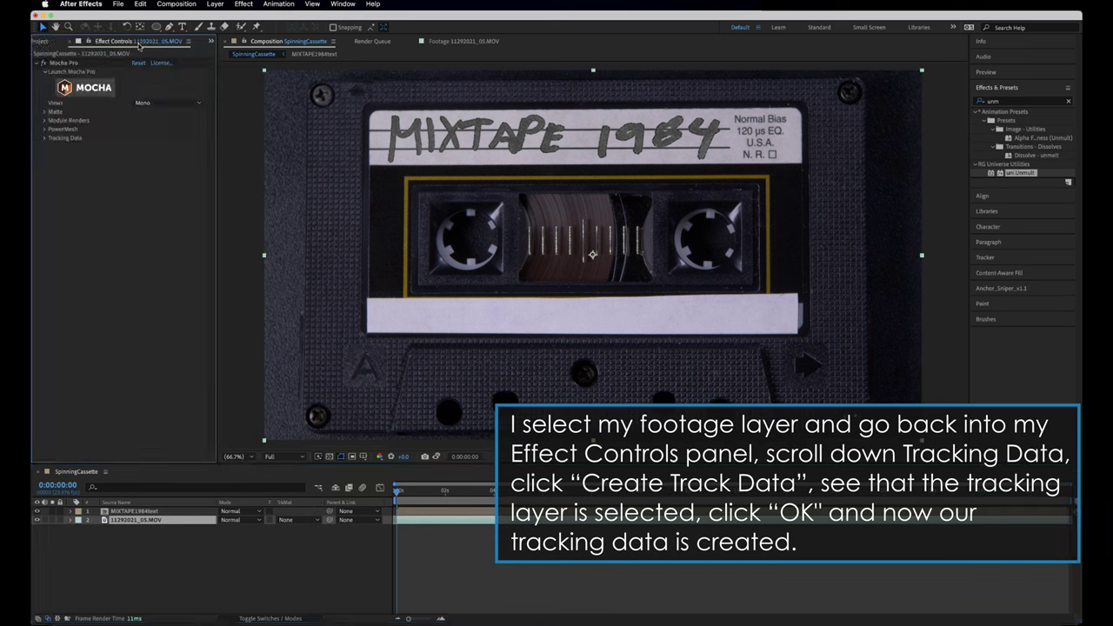
click(45, 139)
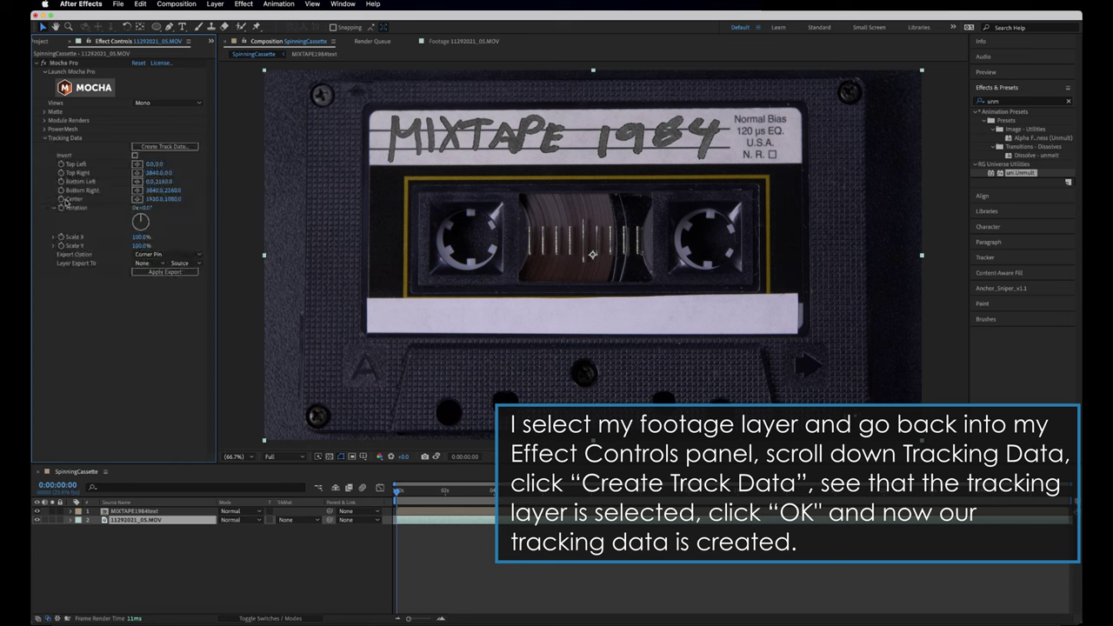
click(176, 148)
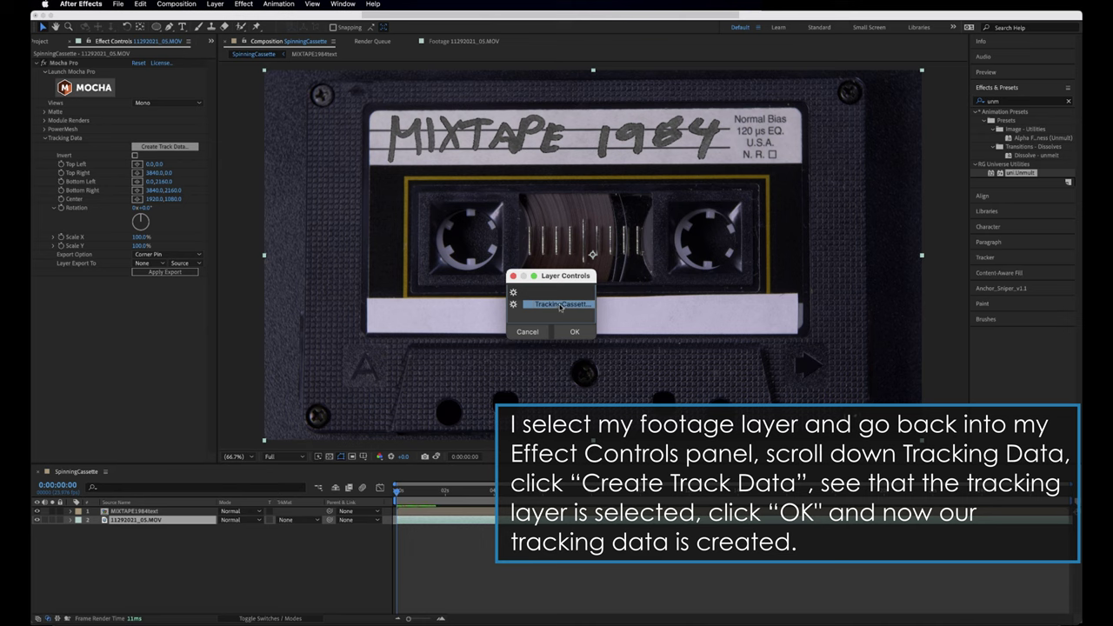
click(577, 332)
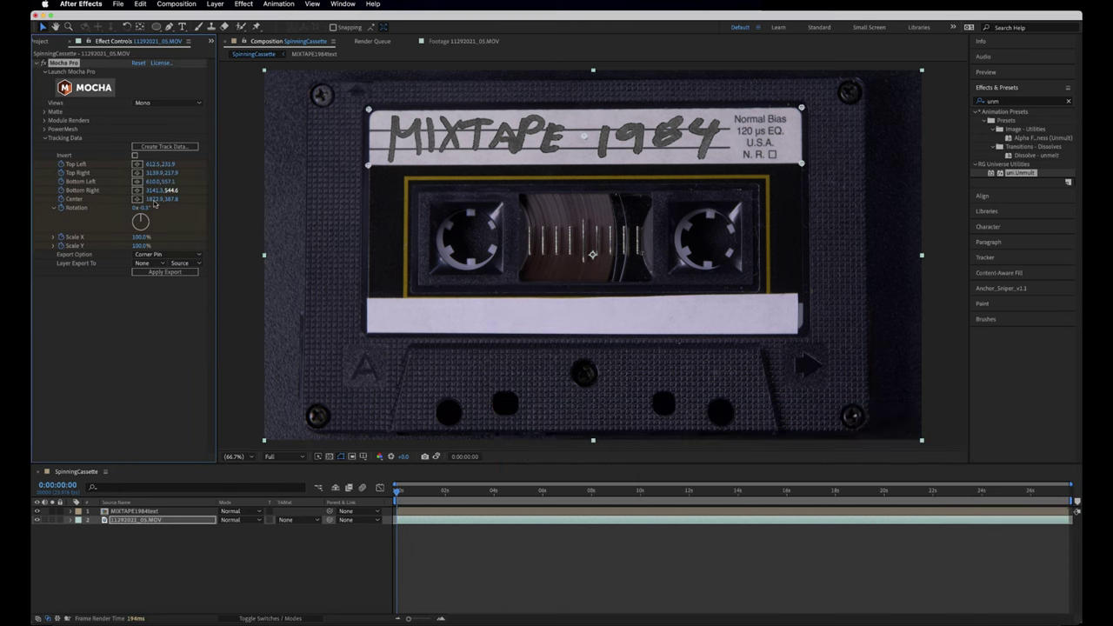
Apply a Corner Pin (Support Motion Blur) export to MIXTAPE1984text, preview, then undo it.
click(154, 255)
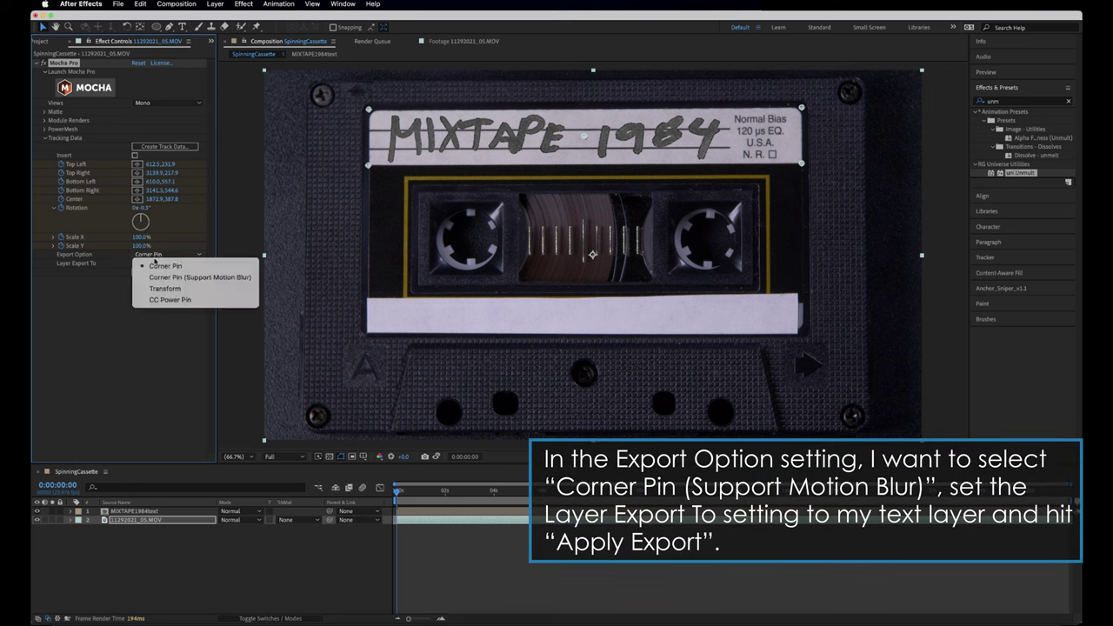
click(165, 277)
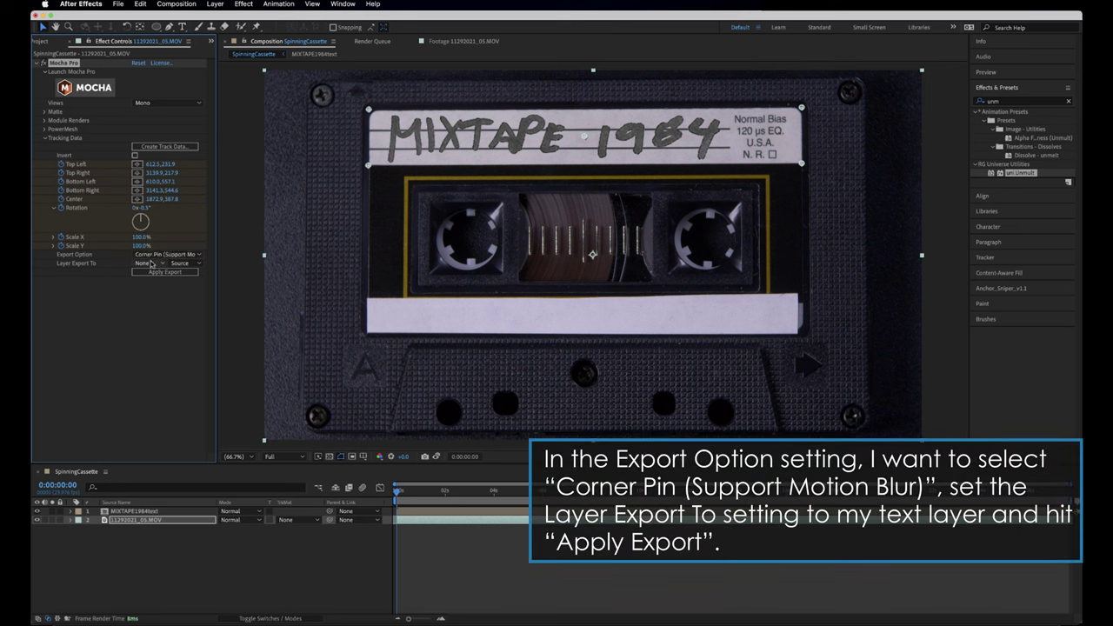
click(151, 264)
click(166, 288)
click(165, 273)
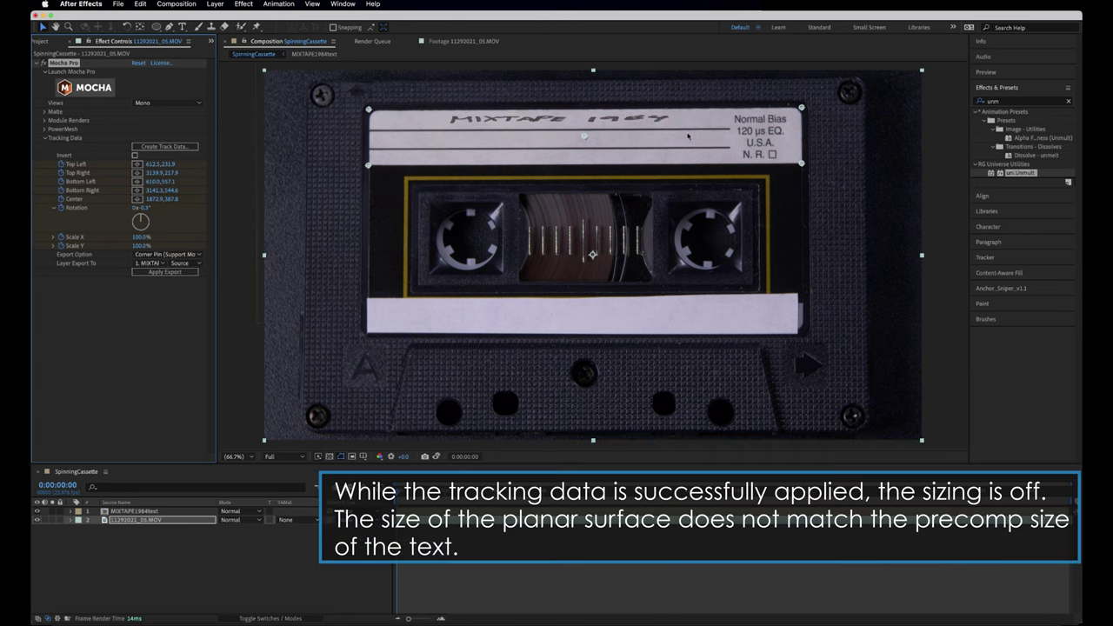
key(space)
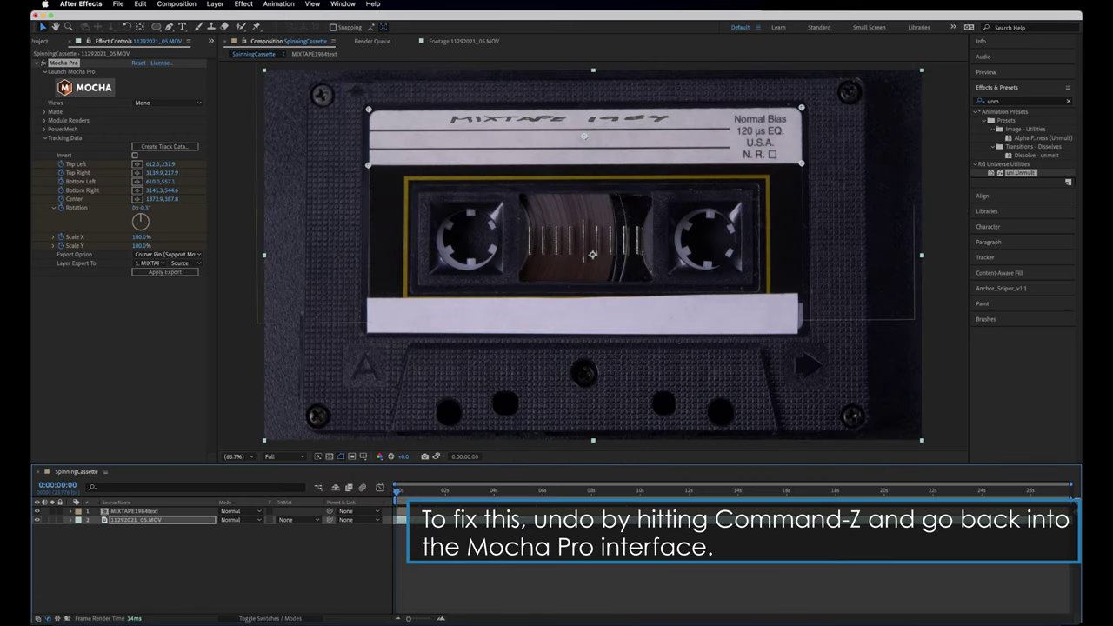
key(super+z)
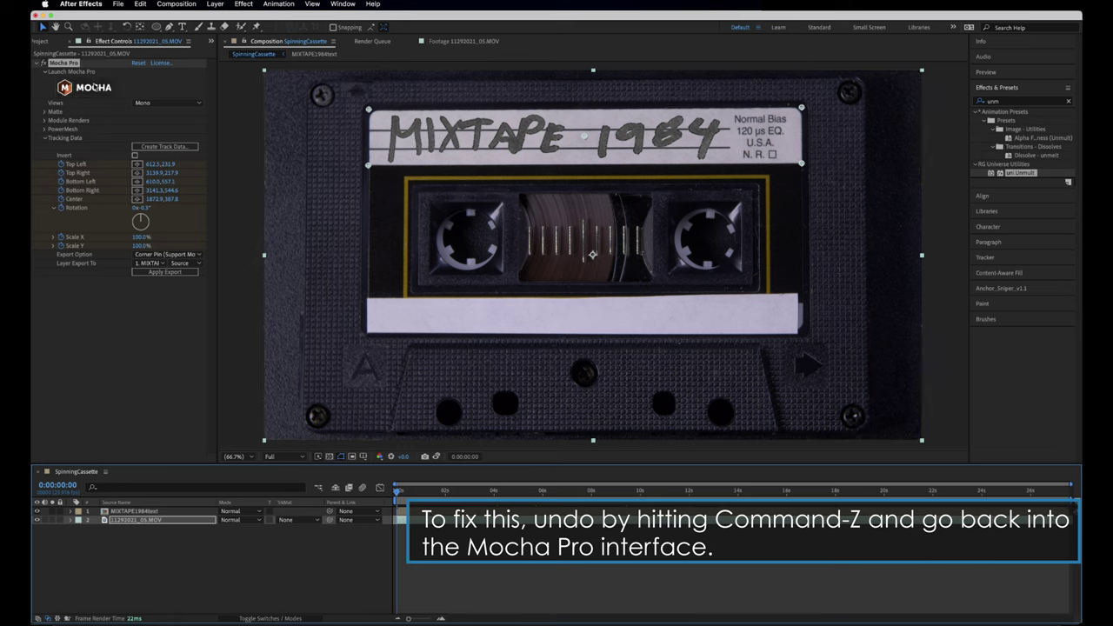
In Mocha Pro, expand the cassette tracking layer's planar surface to fill the frame.
click(93, 86)
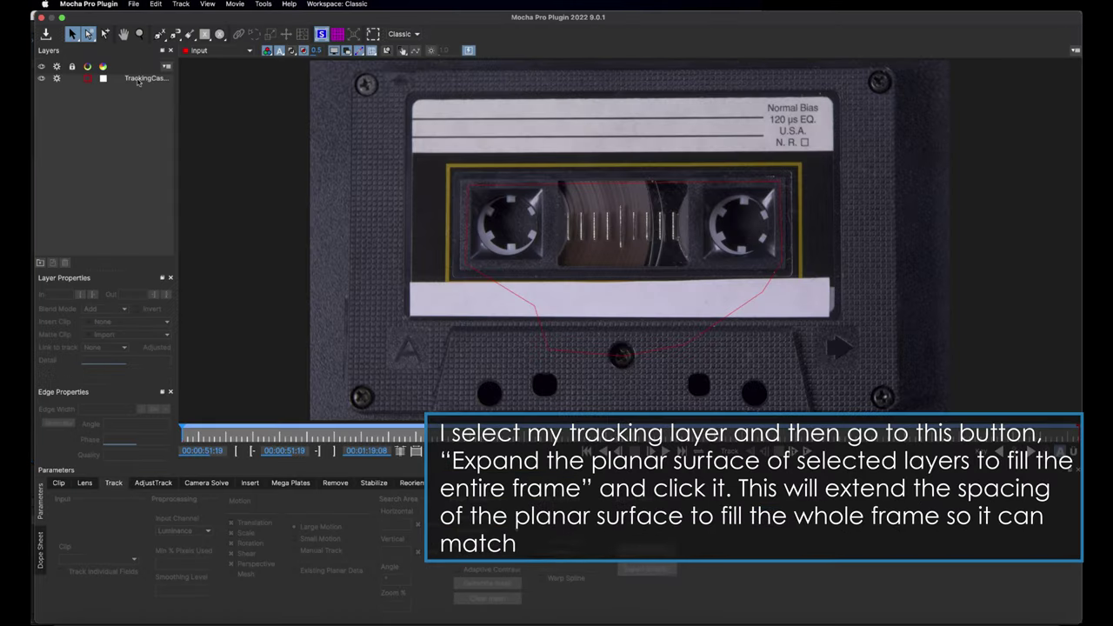
click(137, 79)
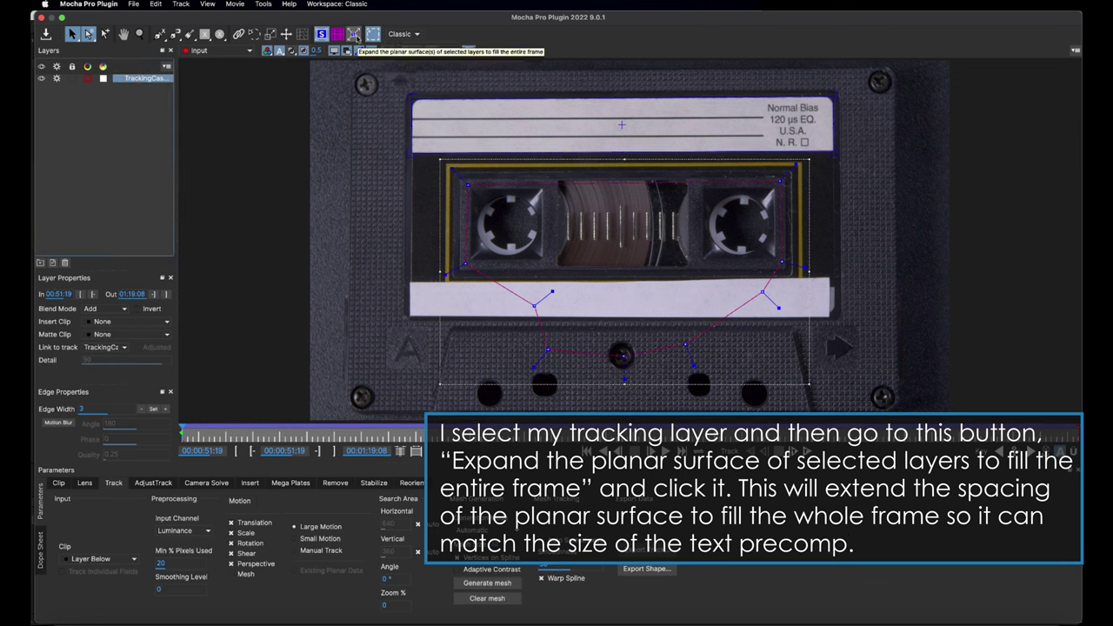
click(354, 34)
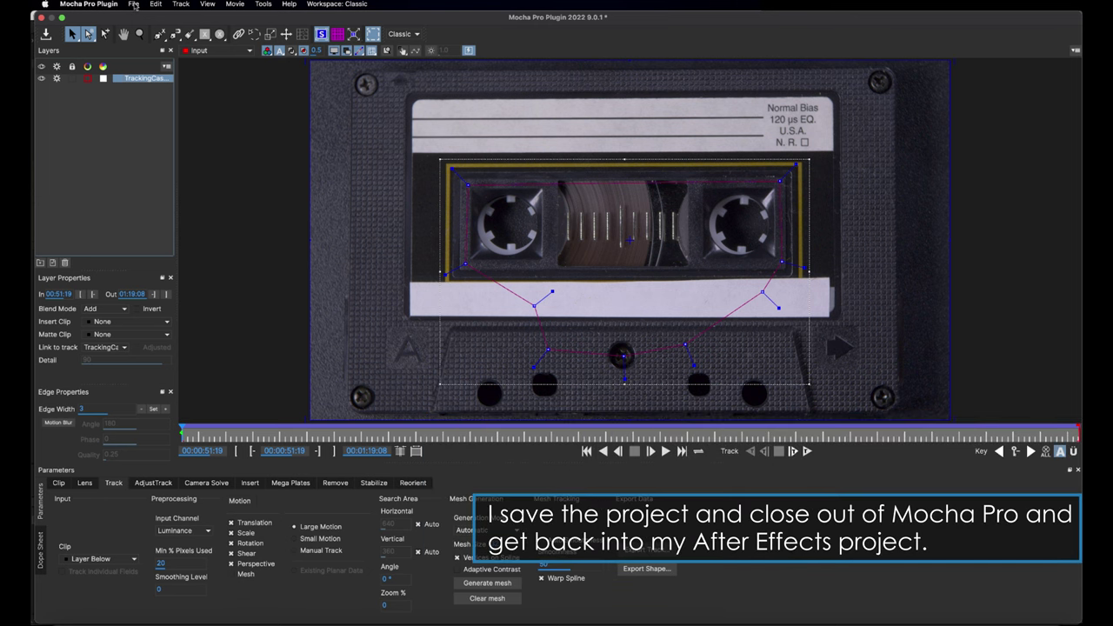
Save the Mocha project and quit back to After Effects.
click(135, 5)
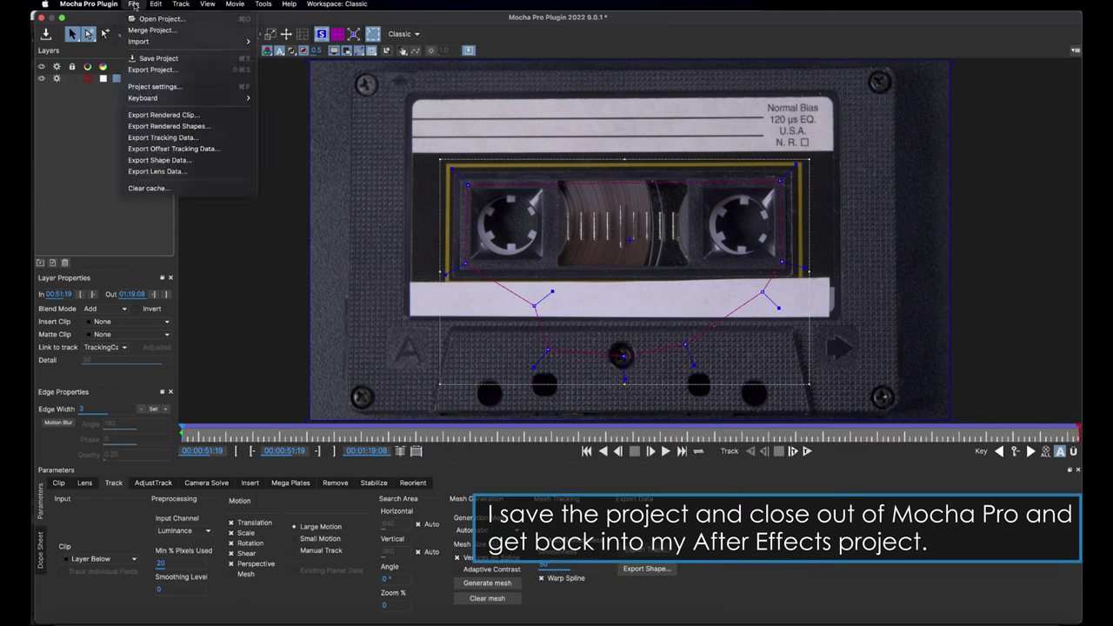
click(158, 58)
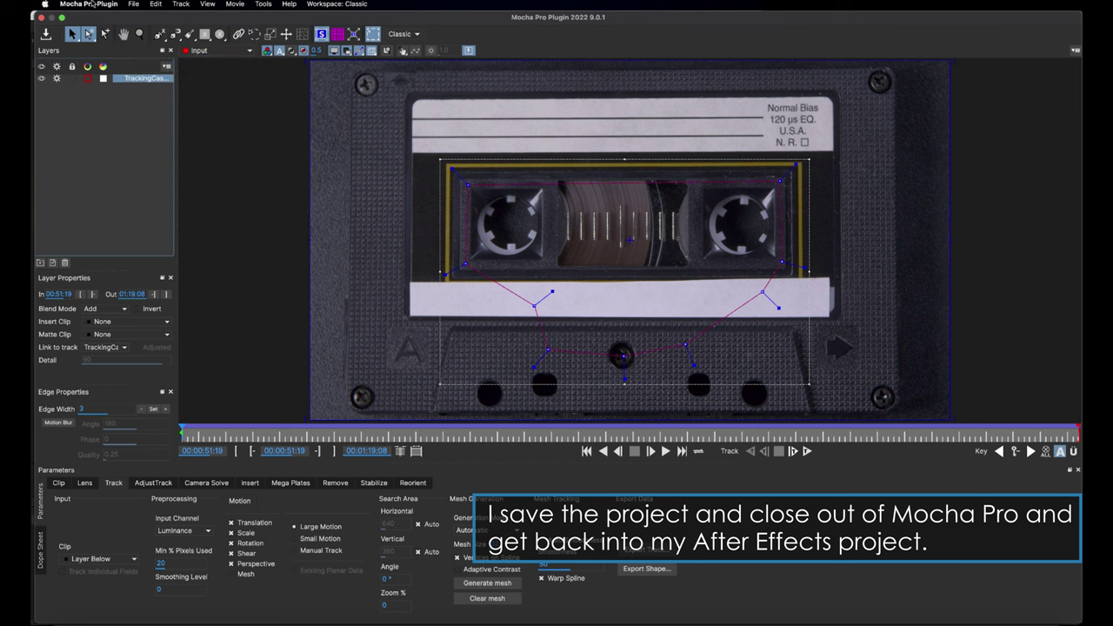
click(89, 3)
click(120, 108)
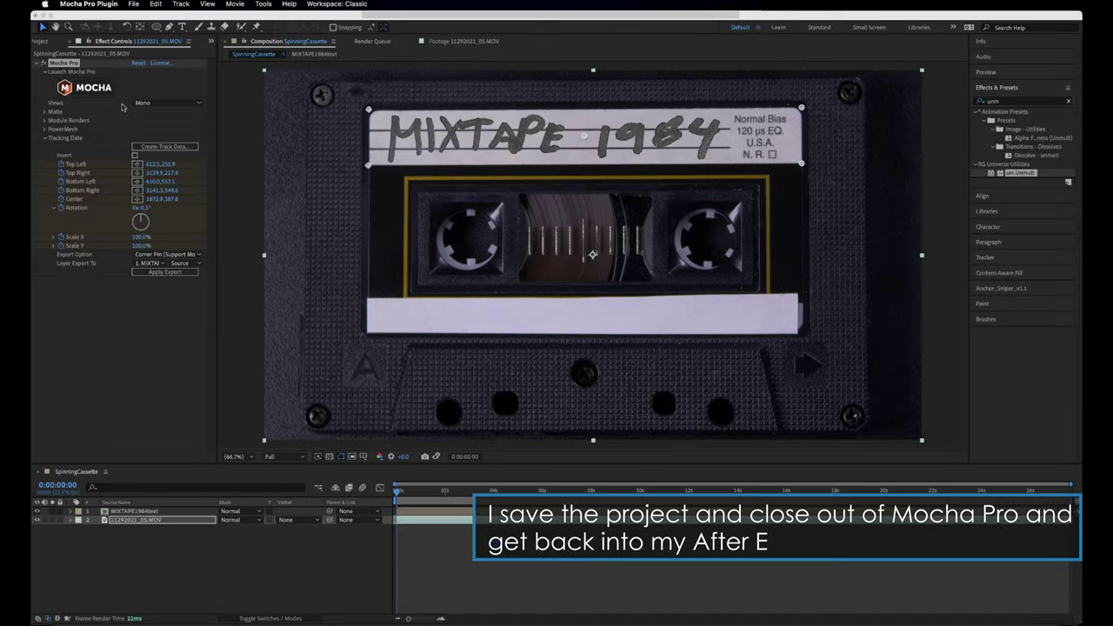
Recreate track data and reapply Corner Pin (Support Motion Blur) export to MIXTAPE1984text, then preview.
click(165, 147)
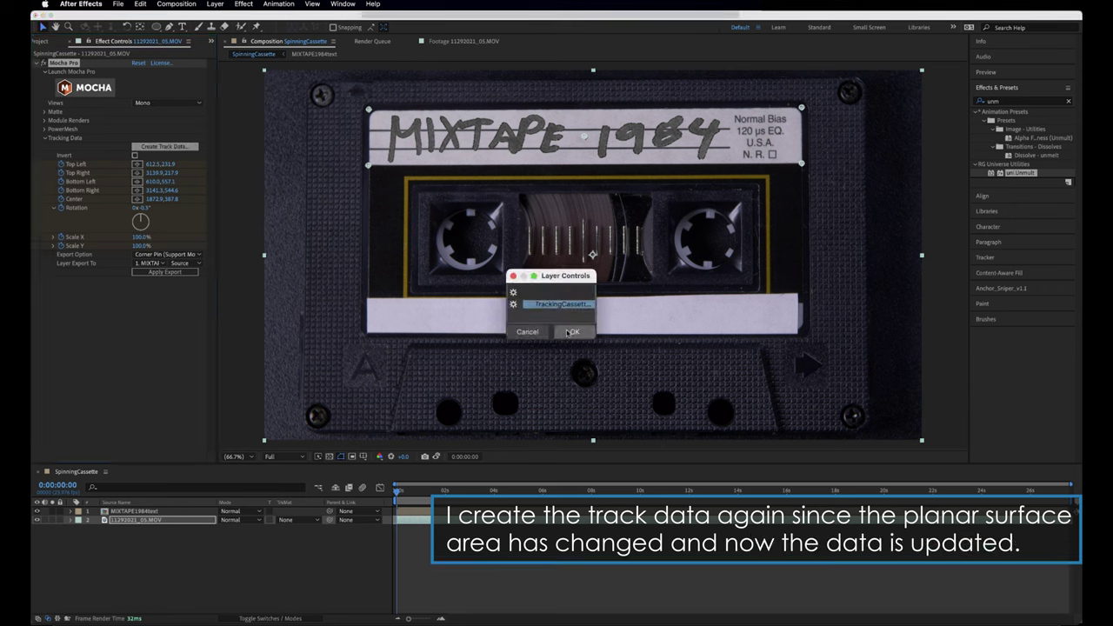
click(569, 332)
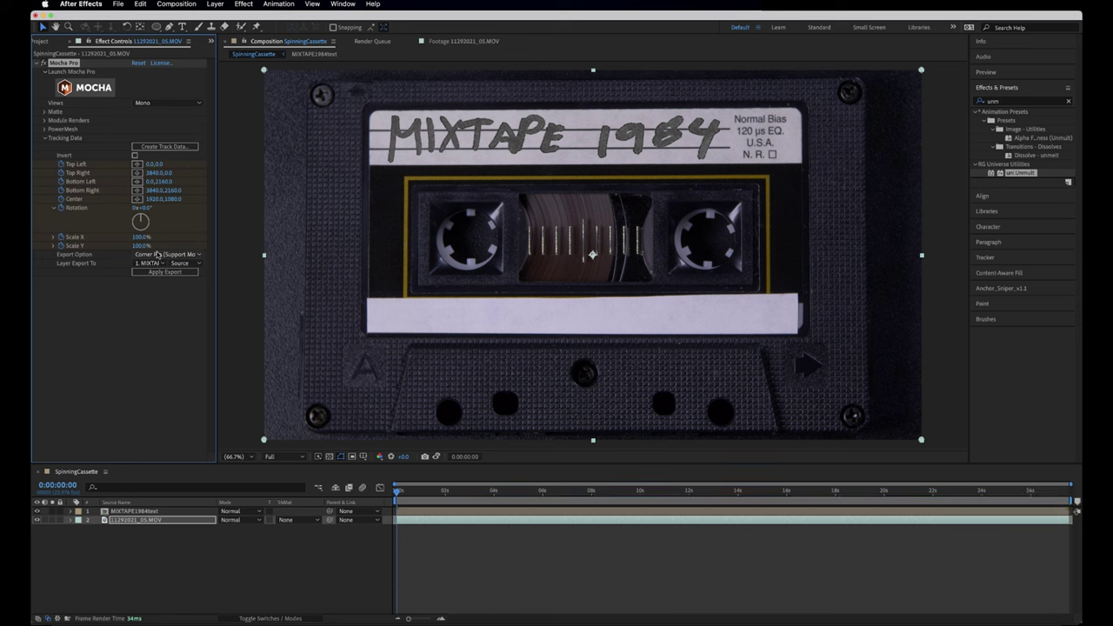
click(158, 254)
click(157, 259)
click(149, 262)
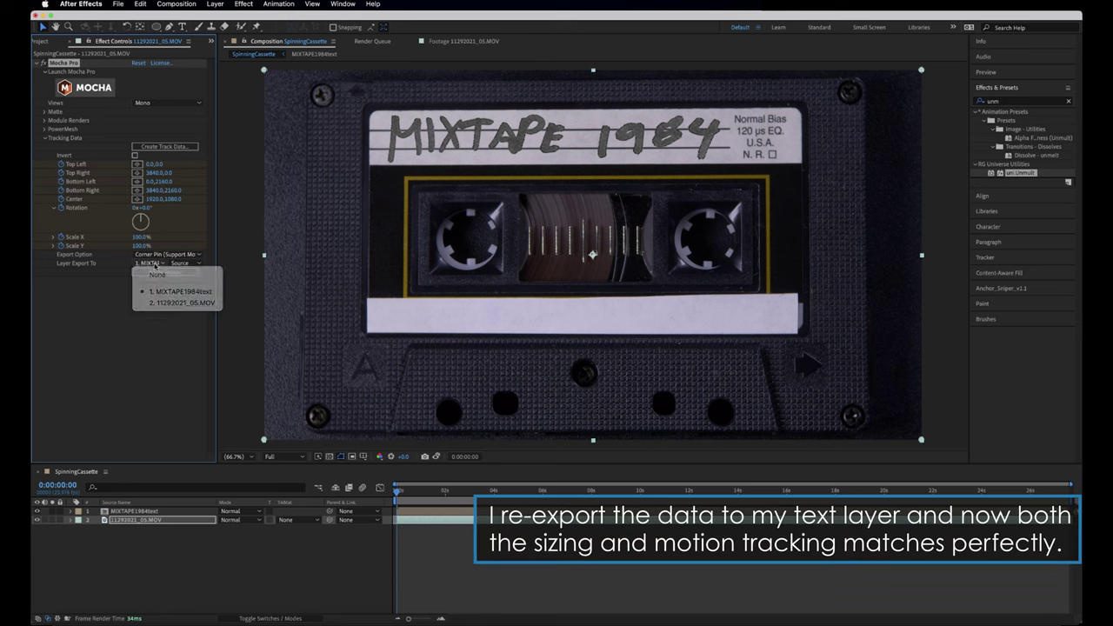
click(158, 276)
click(158, 273)
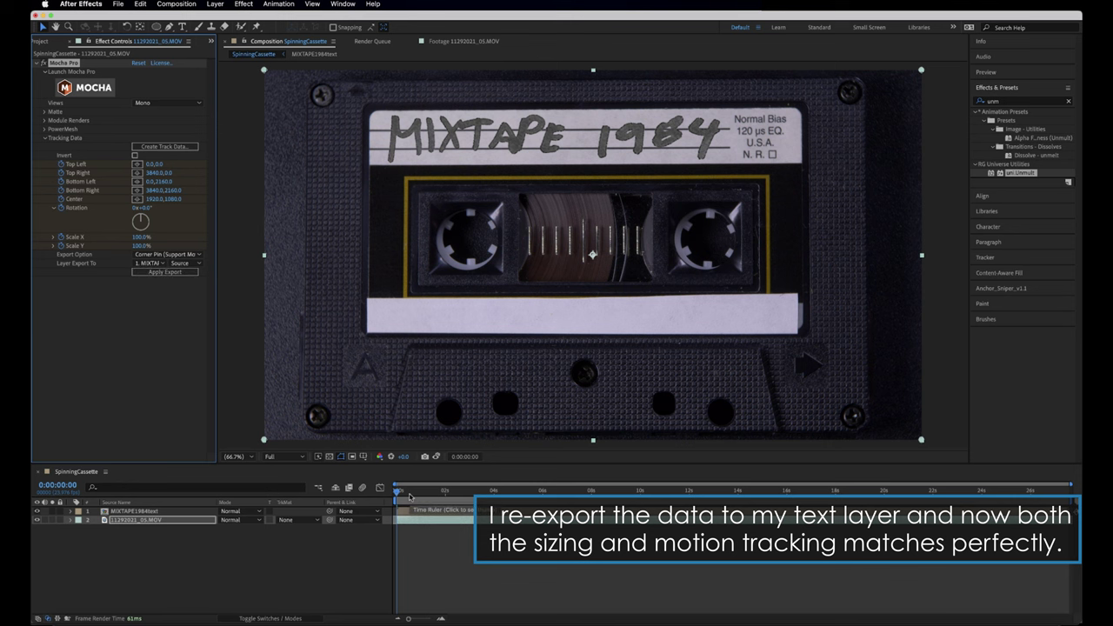
key(space)
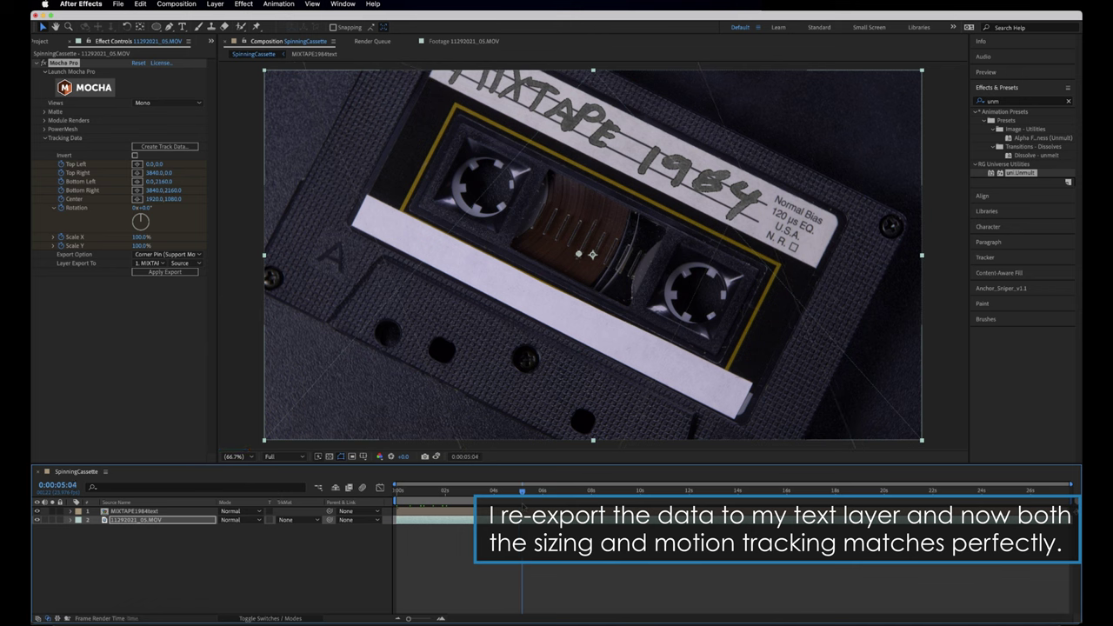
mouse_move(522, 508)
mouse_down()
mouse_move(1029, 529)
mouse_move(394, 501)
mouse_up()
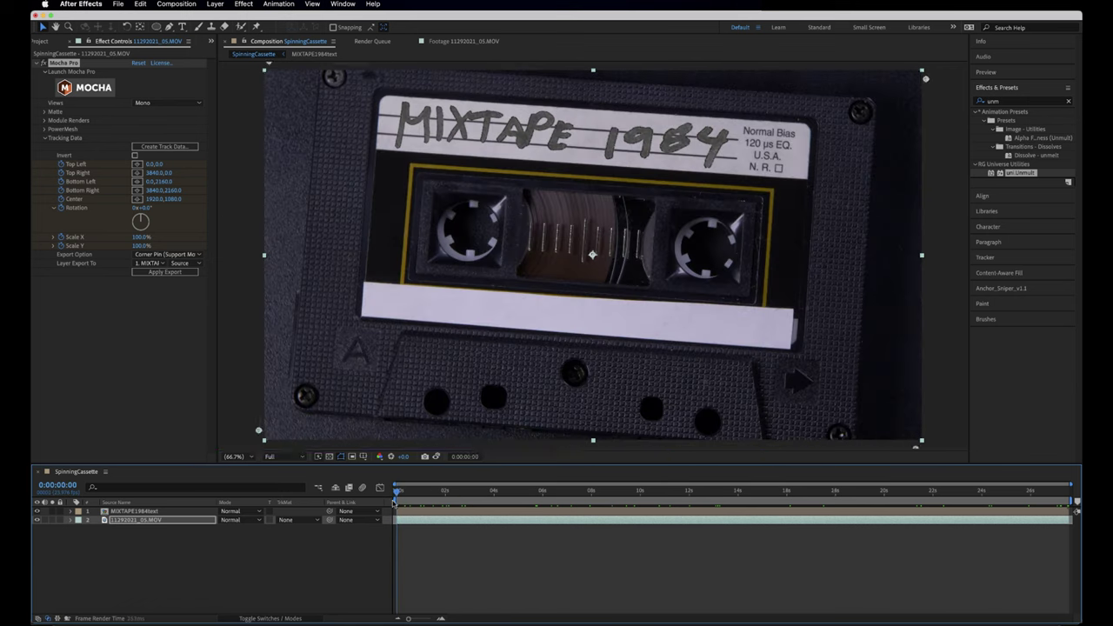
Change the MIXTAPE1984text layer's blending mode to Hard Light.
click(177, 512)
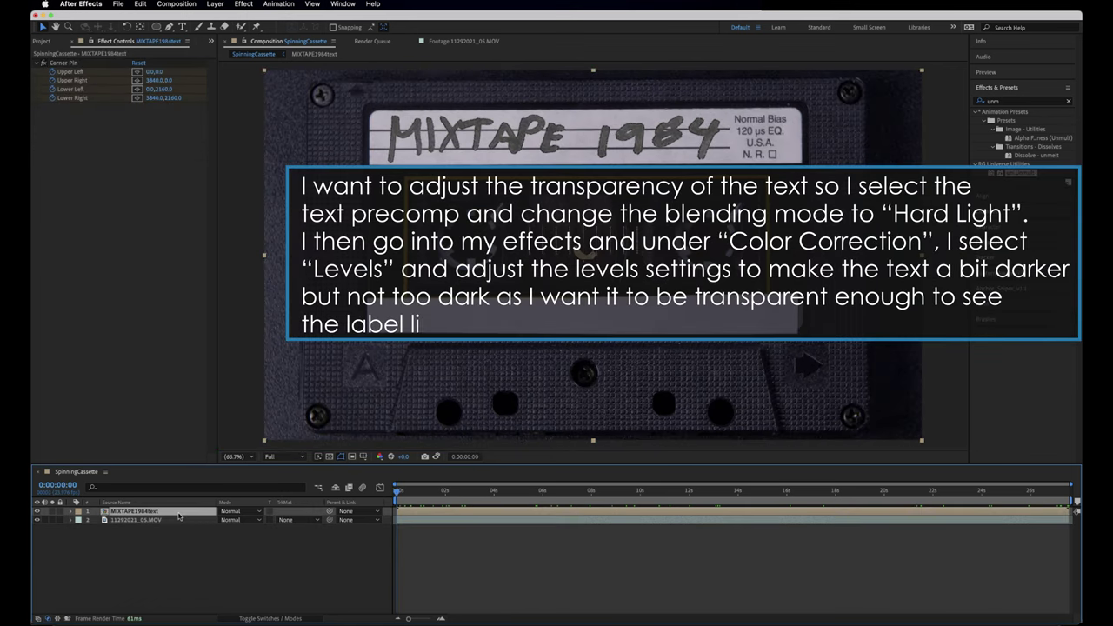
click(232, 514)
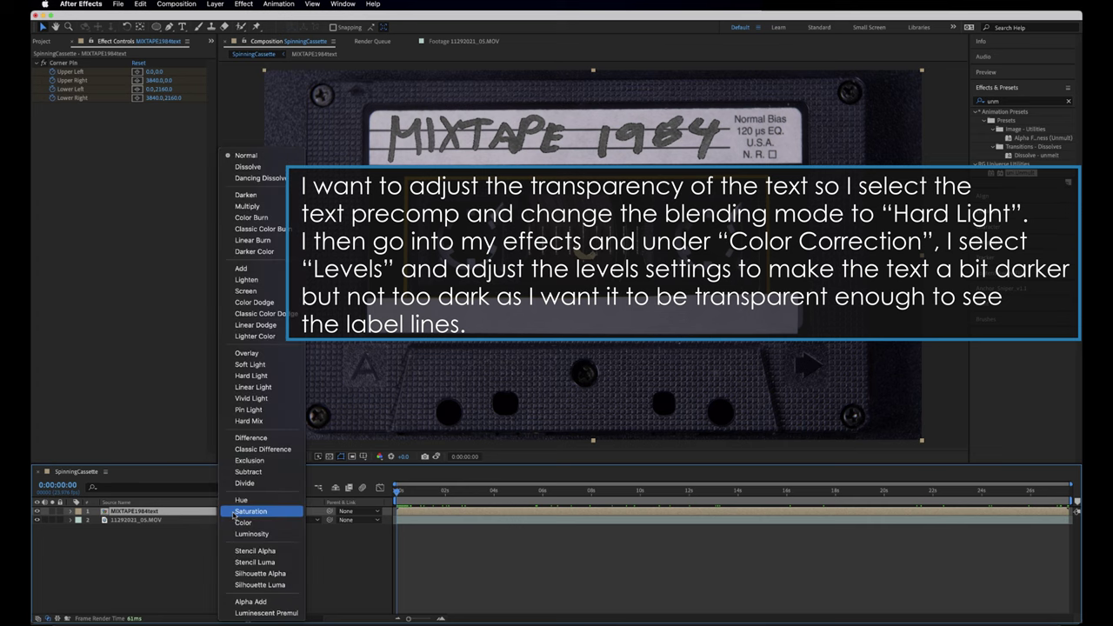
click(268, 377)
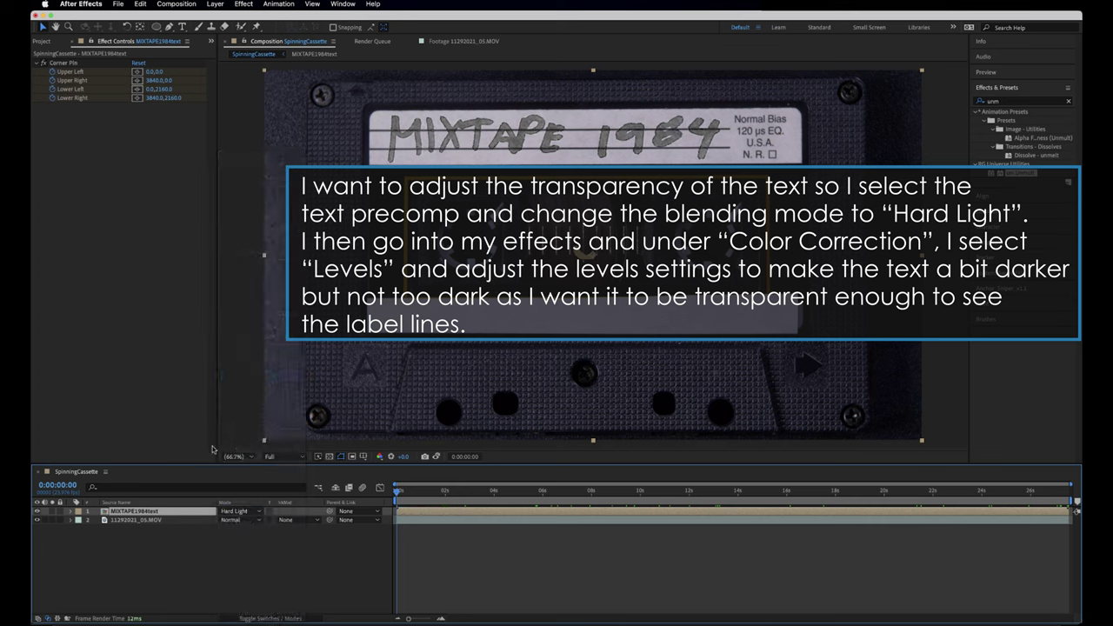
right_click(174, 512)
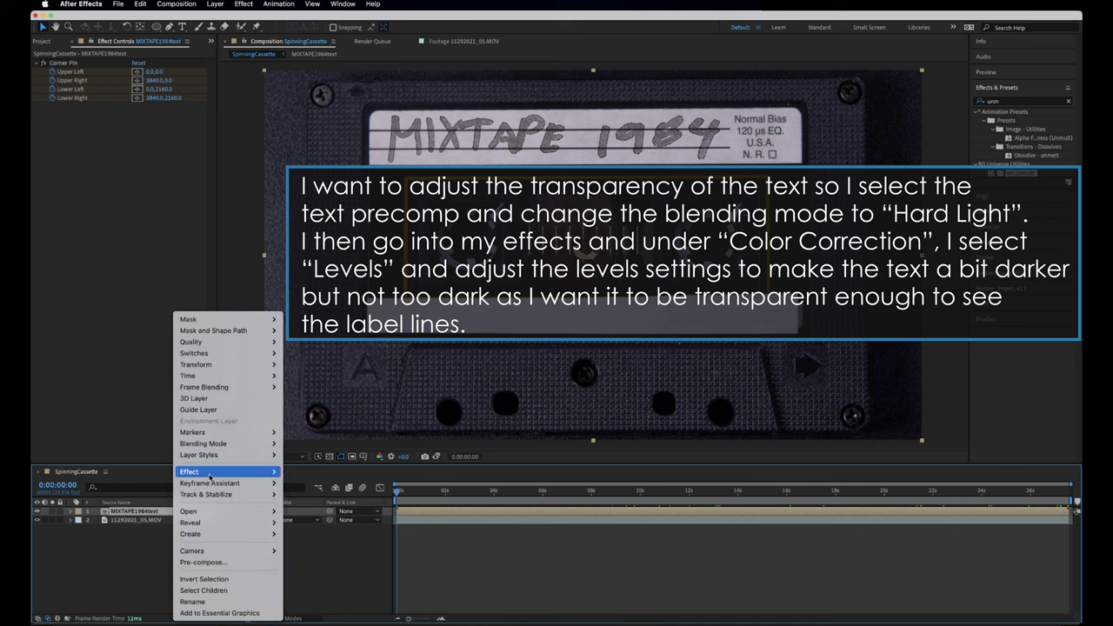
Apply Color Correction > Levels to MIXTAPE1984text and lower Output White to 107.
mouse_move(209, 477)
mouse_move(344, 366)
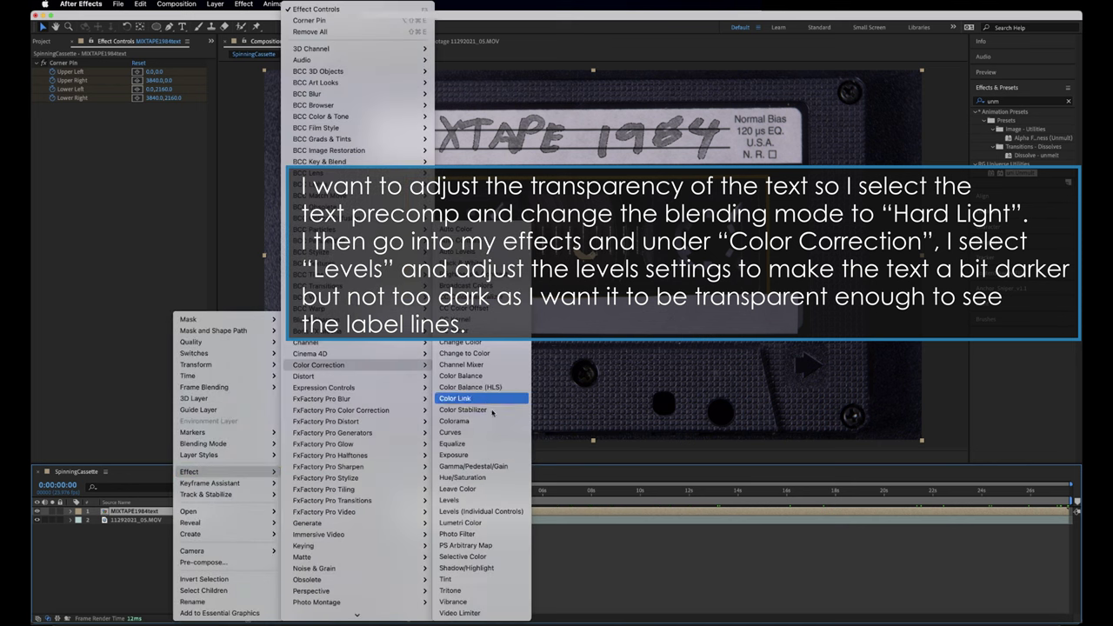
click(490, 501)
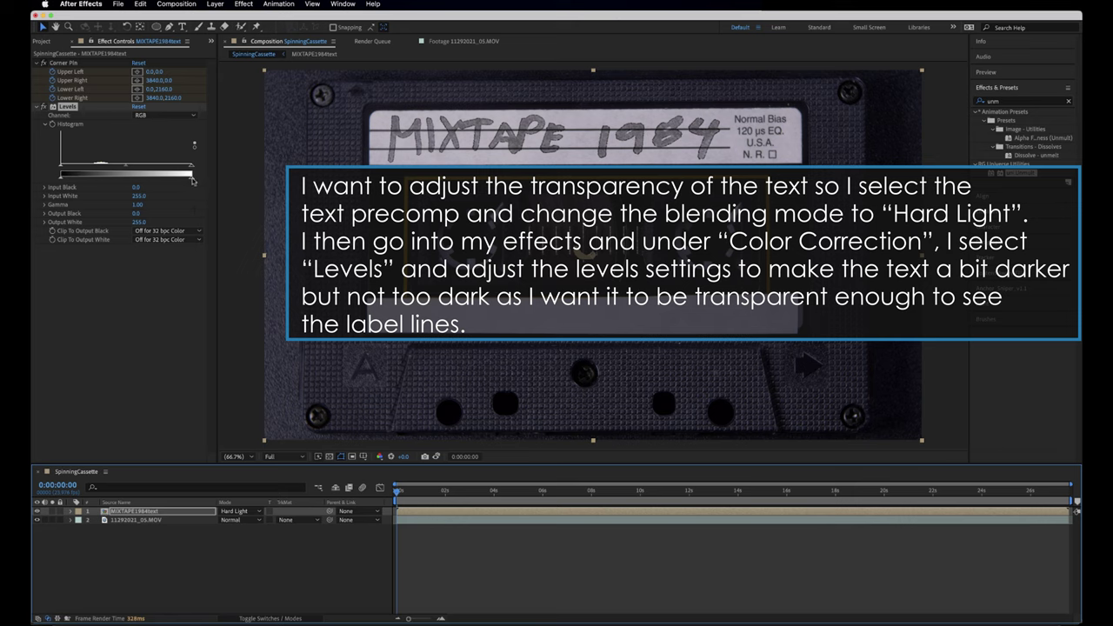
drag(193, 180, 146, 177)
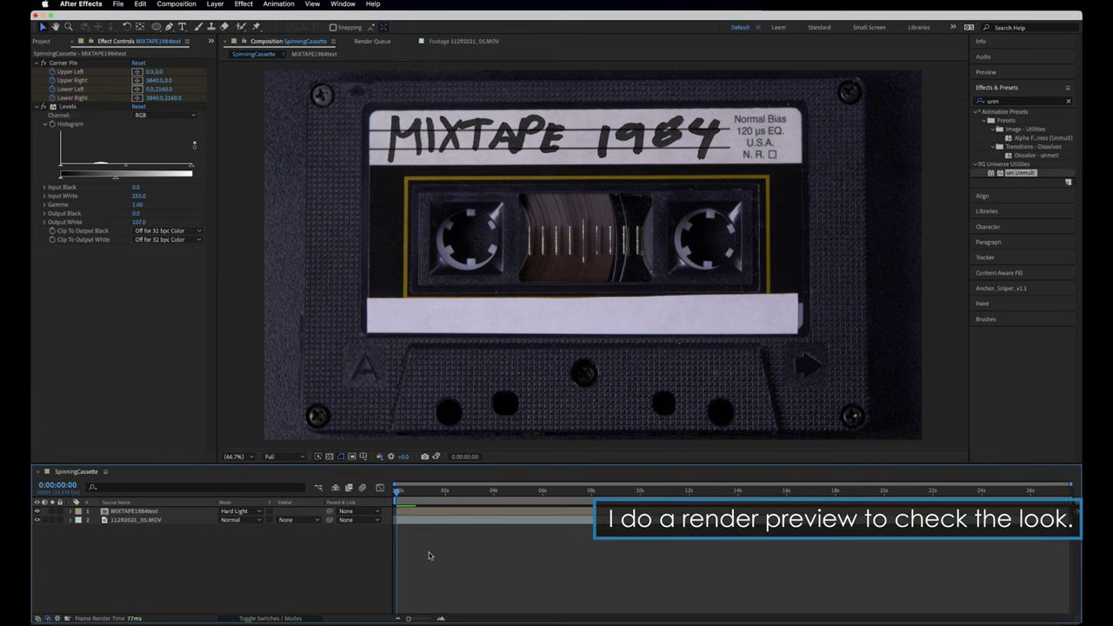
key(space)
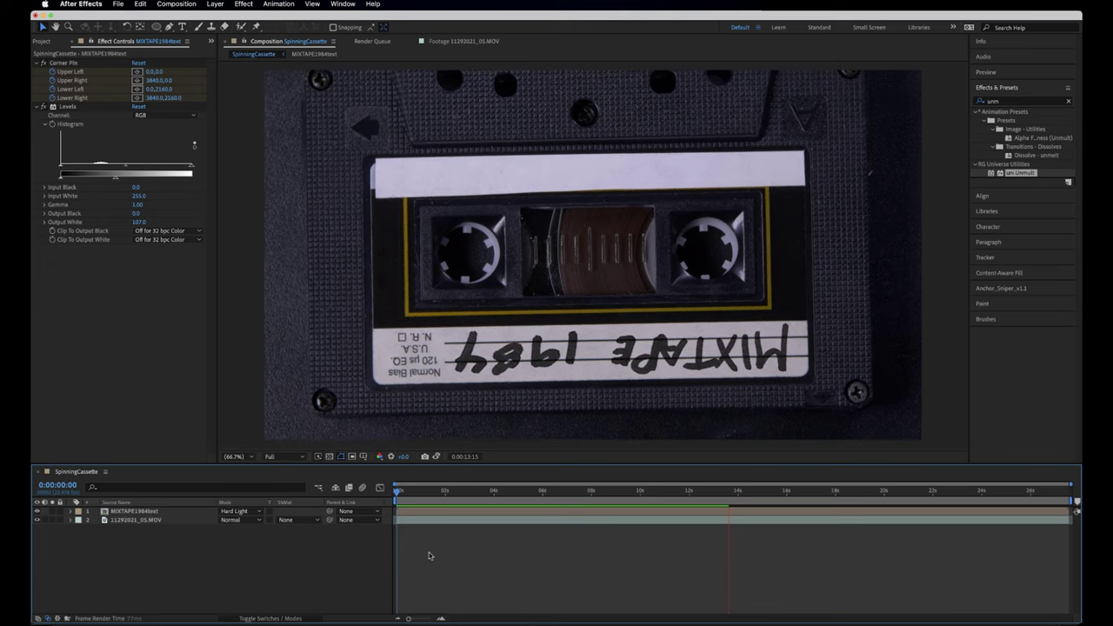
key(space)
mouse_move(493, 491)
mouse_down()
mouse_move(645, 521)
mouse_move(514, 519)
mouse_up()
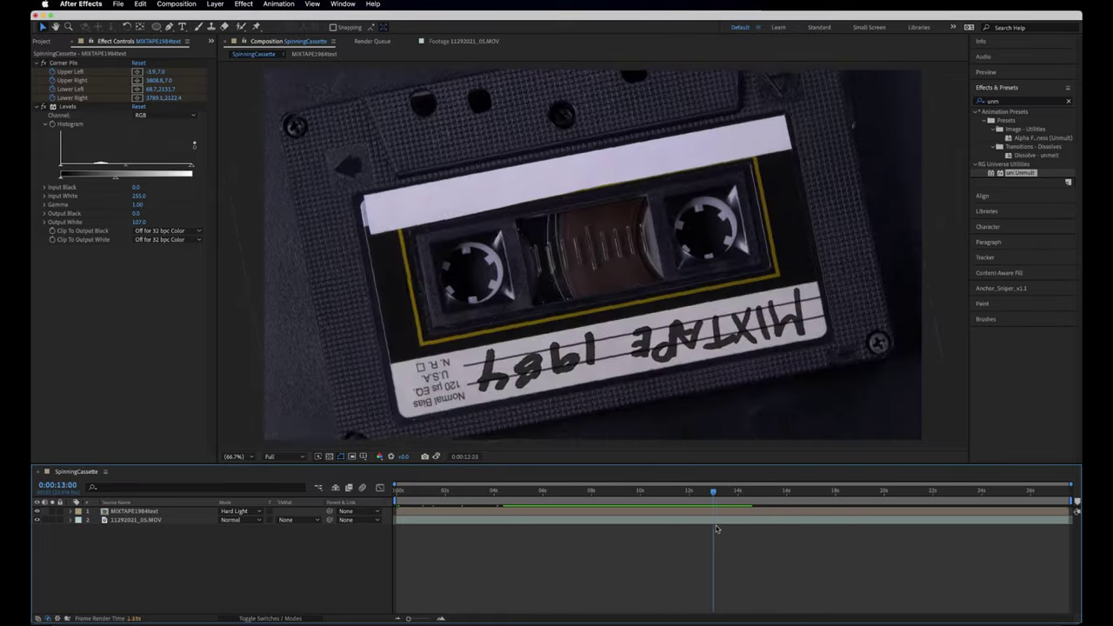
drag(513, 519, 355, 522)
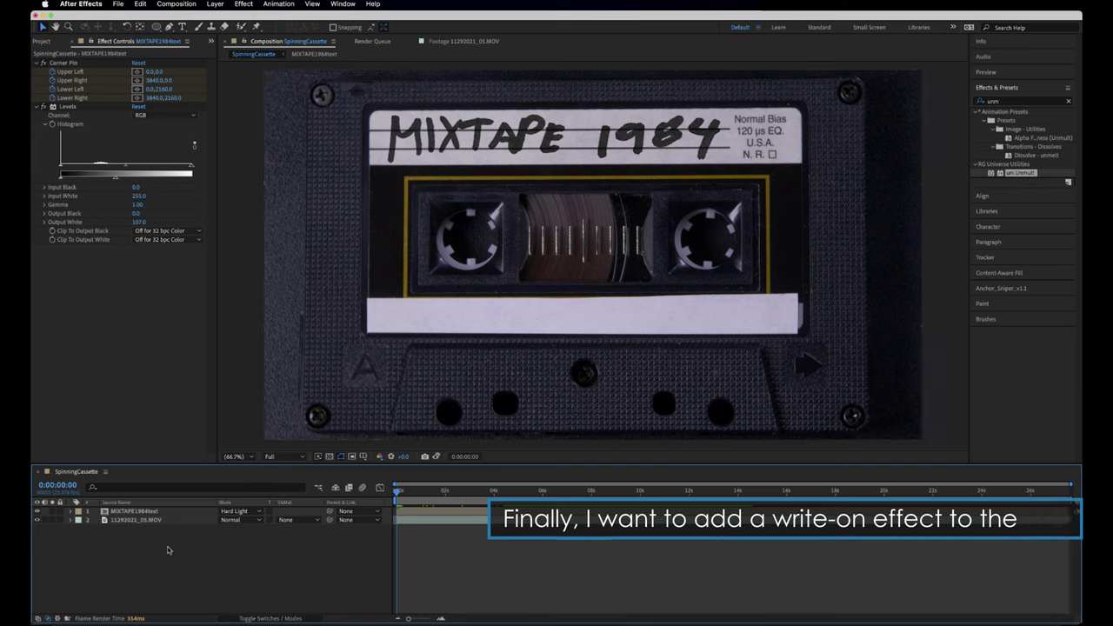
Open the MIXTAPE1984text precomp and zoom the viewer to 400% on the MIX letters.
click(152, 512)
double_click(152, 512)
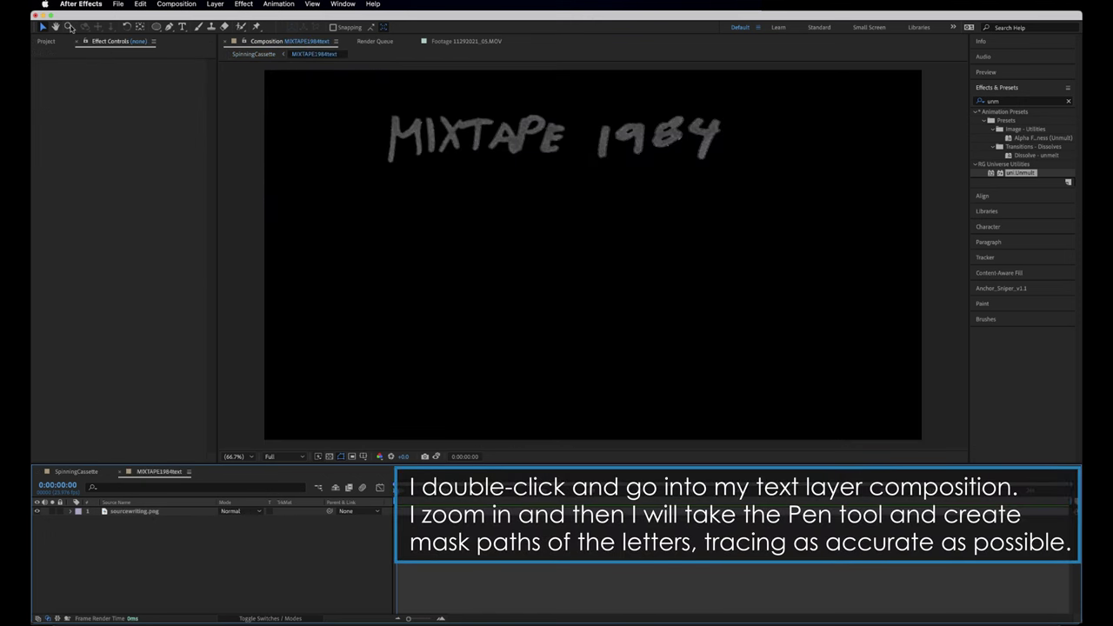
click(471, 138)
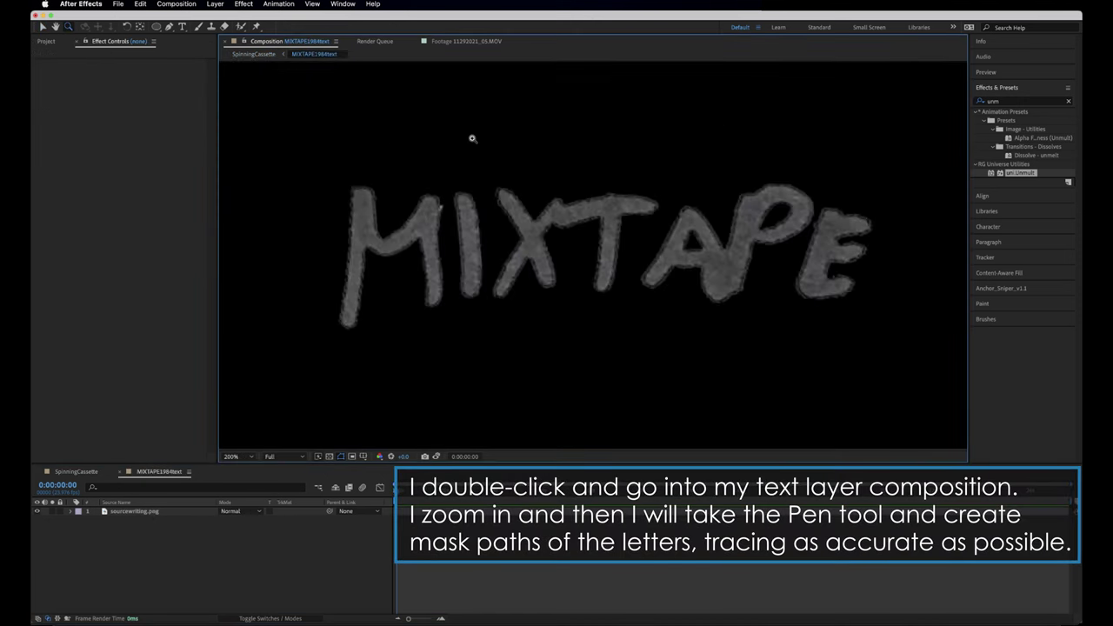
click(407, 243)
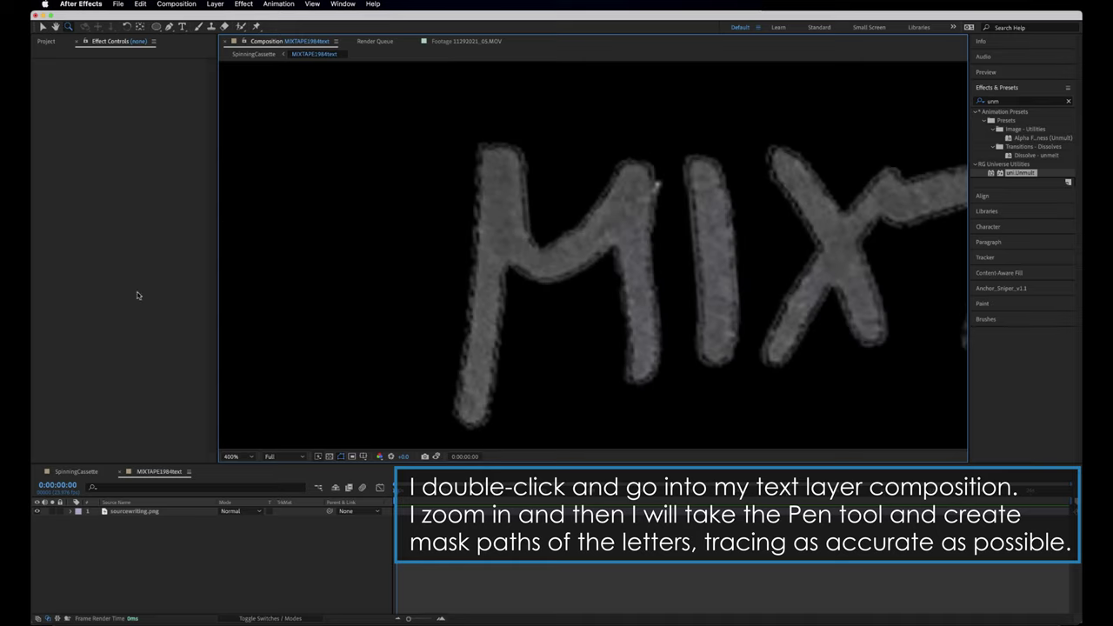
Switch to the Pen tool with the sourcewriting.png layer selected.
click(43, 26)
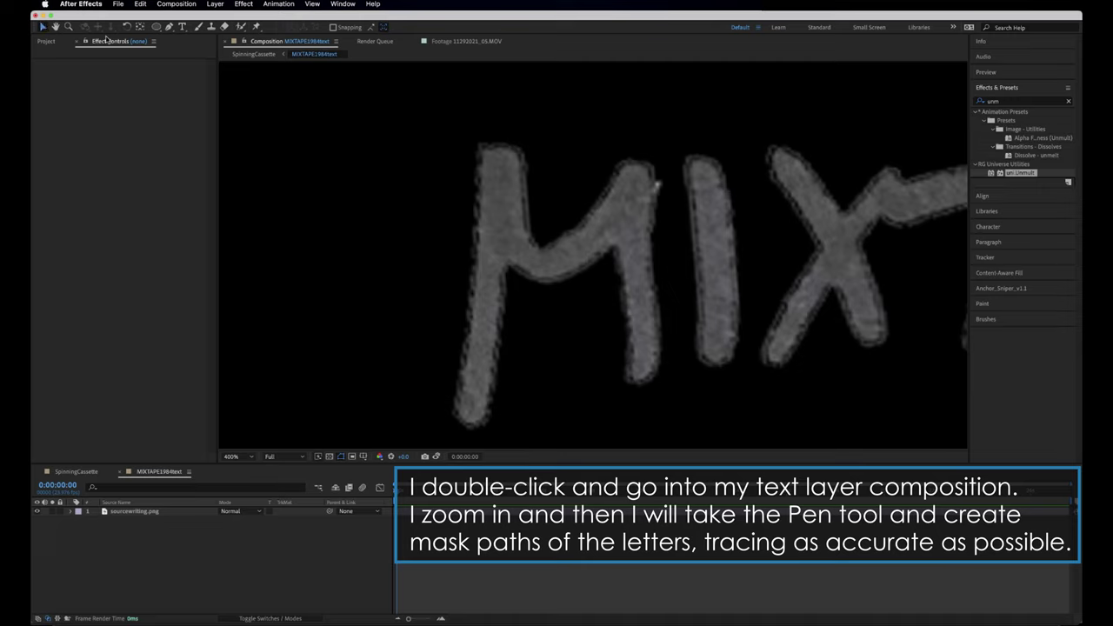
click(171, 27)
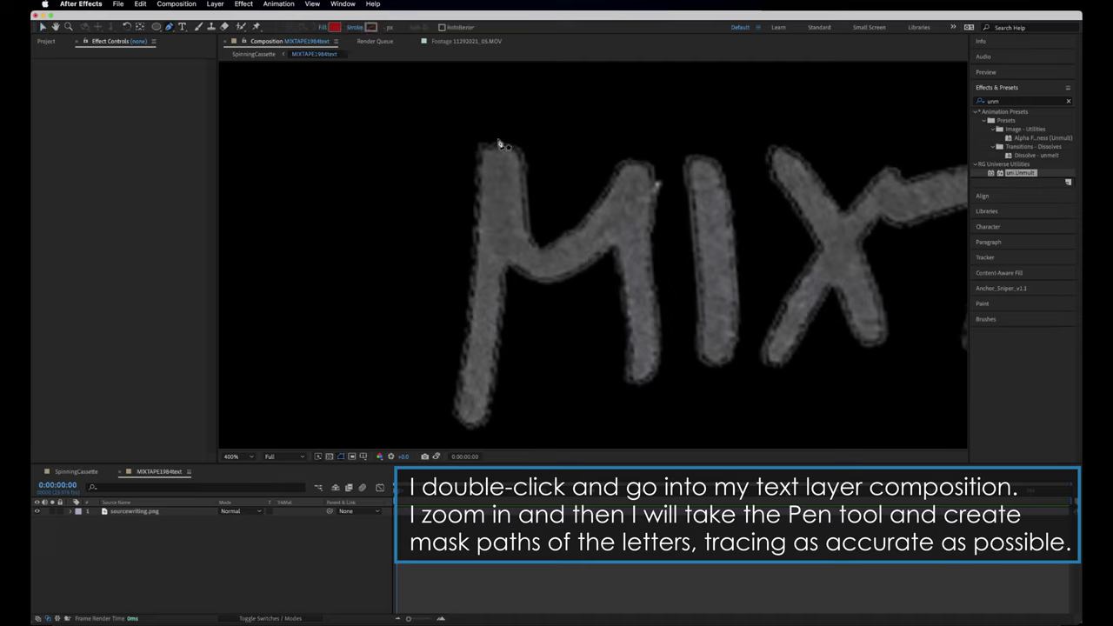
click(143, 513)
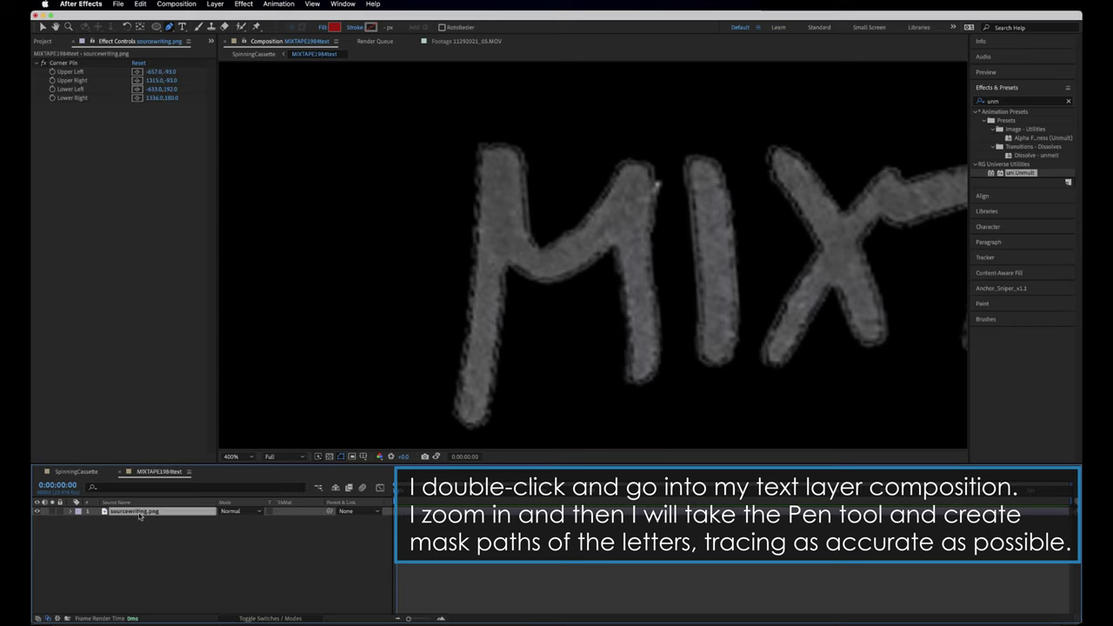
Trace two mask paths along the M: its left stroke, then its middle and right strokes.
click(497, 131)
drag(498, 218, 498, 225)
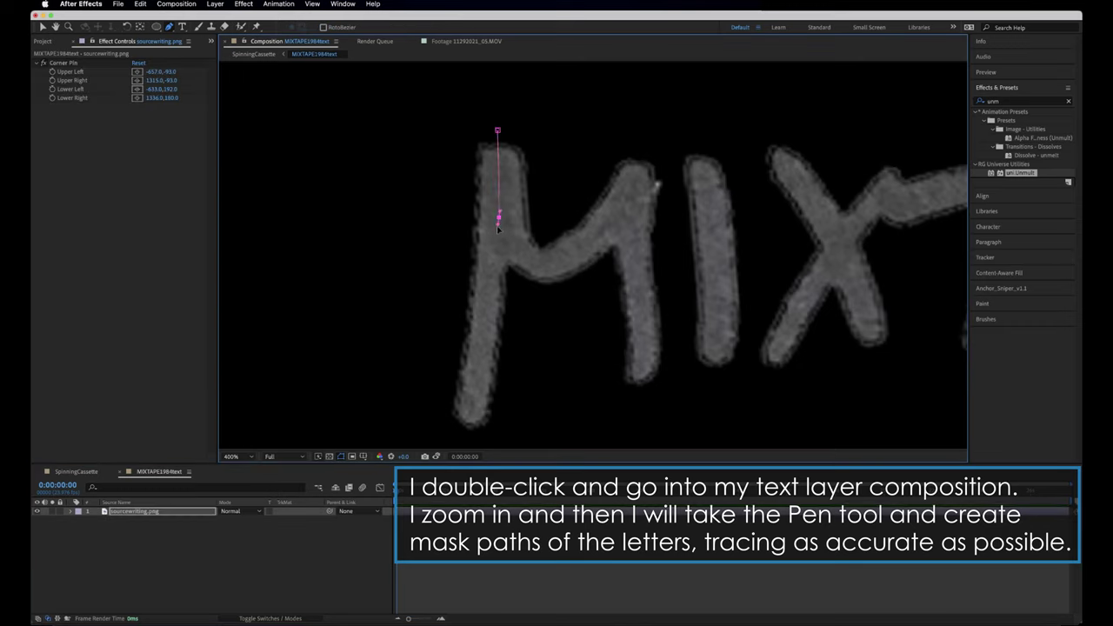
drag(487, 336, 485, 347)
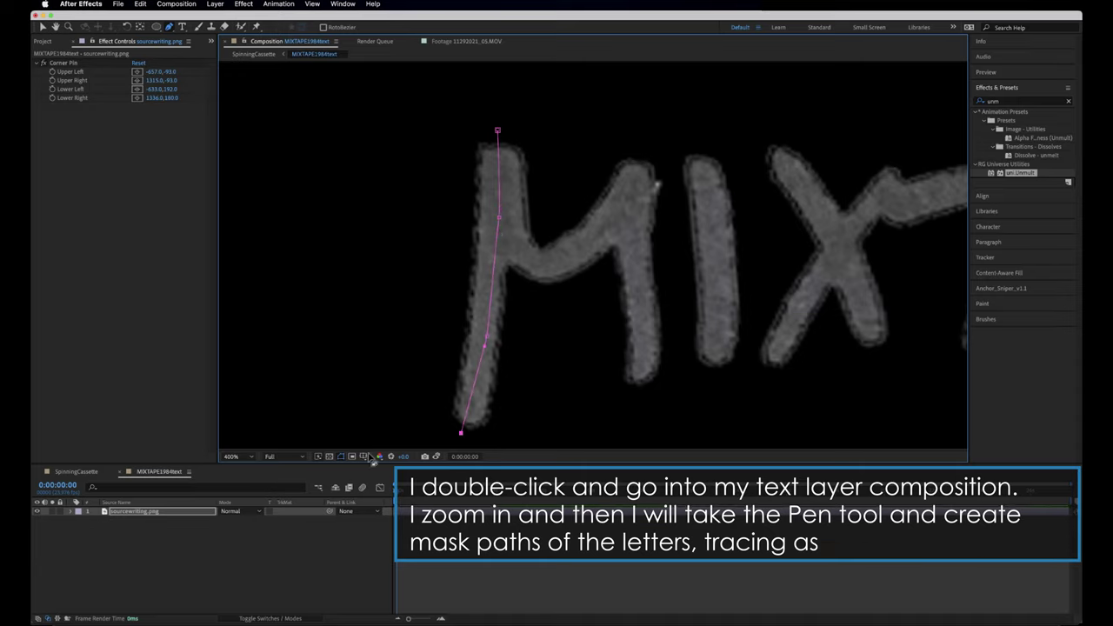
click(162, 541)
click(172, 513)
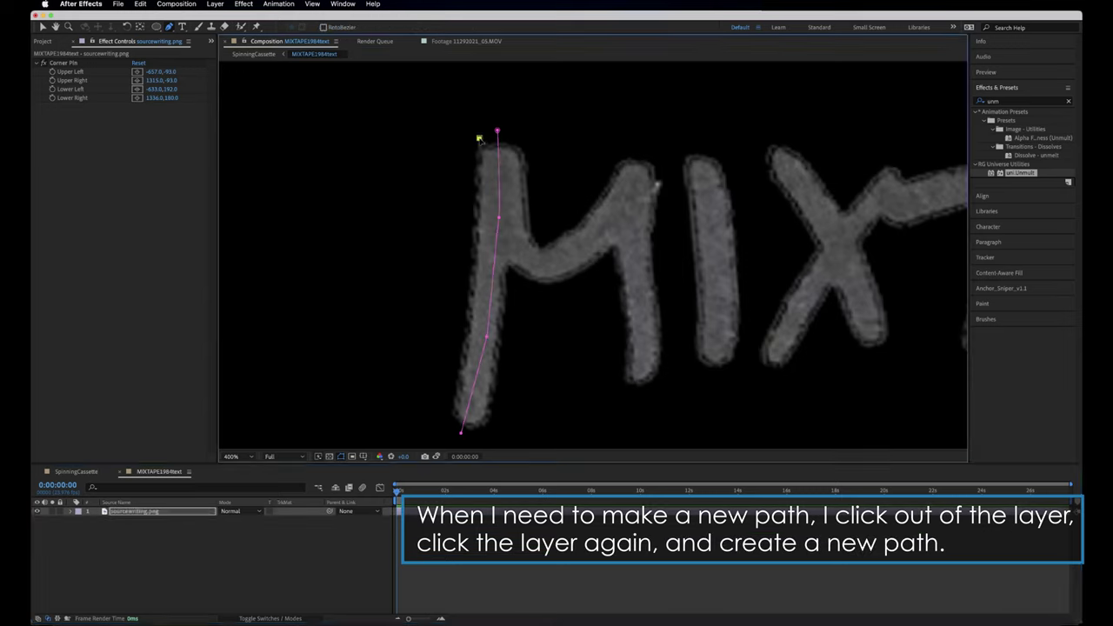
drag(479, 139, 491, 174)
mouse_move(516, 248)
mouse_down()
mouse_move(524, 264)
mouse_move(559, 262)
mouse_move(609, 225)
mouse_move(633, 175)
mouse_up()
click(636, 257)
click(643, 319)
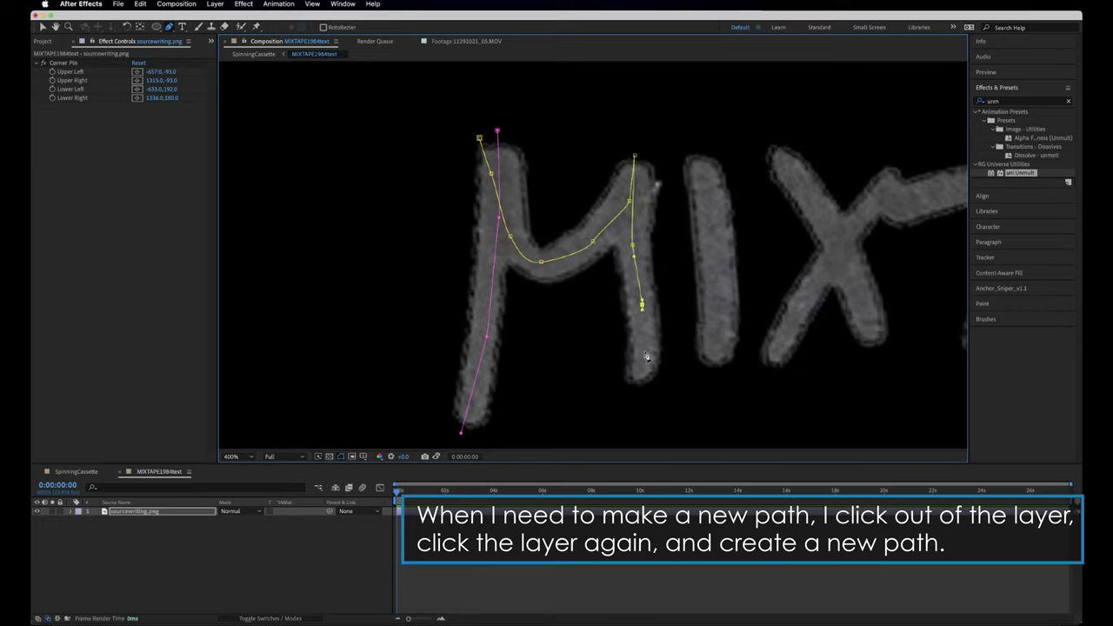
click(640, 387)
click(157, 539)
Trace a mask path down the I's stroke.
click(135, 511)
click(698, 141)
drag(716, 252, 717, 270)
drag(716, 385, 715, 397)
click(157, 539)
Trace mask paths along both diagonal strokes of the X.
click(135, 511)
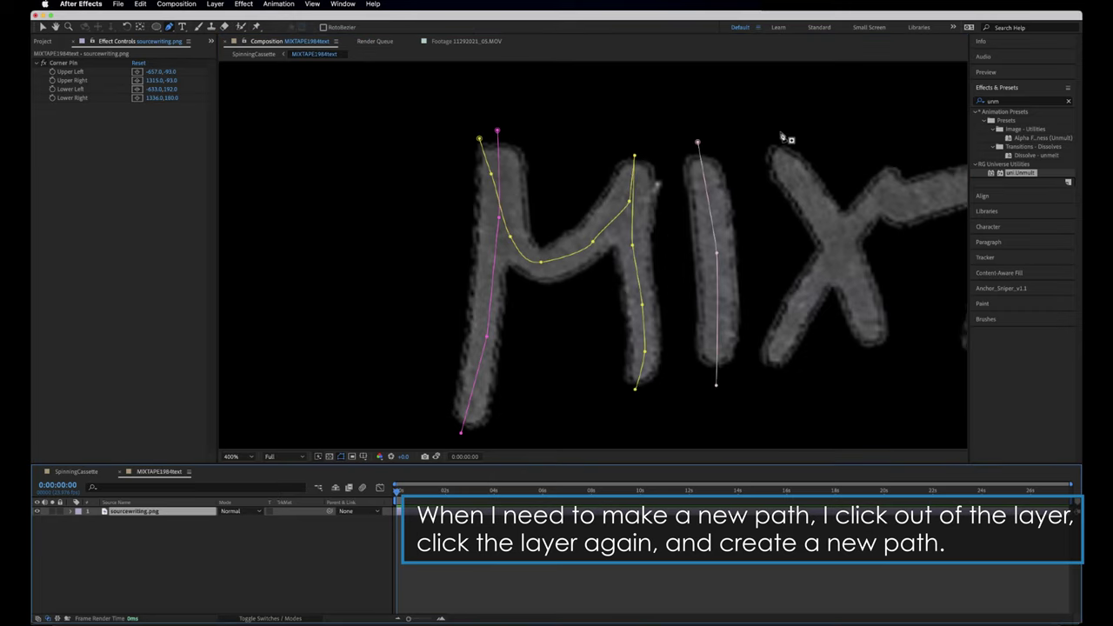
click(756, 138)
drag(833, 235, 842, 252)
click(882, 351)
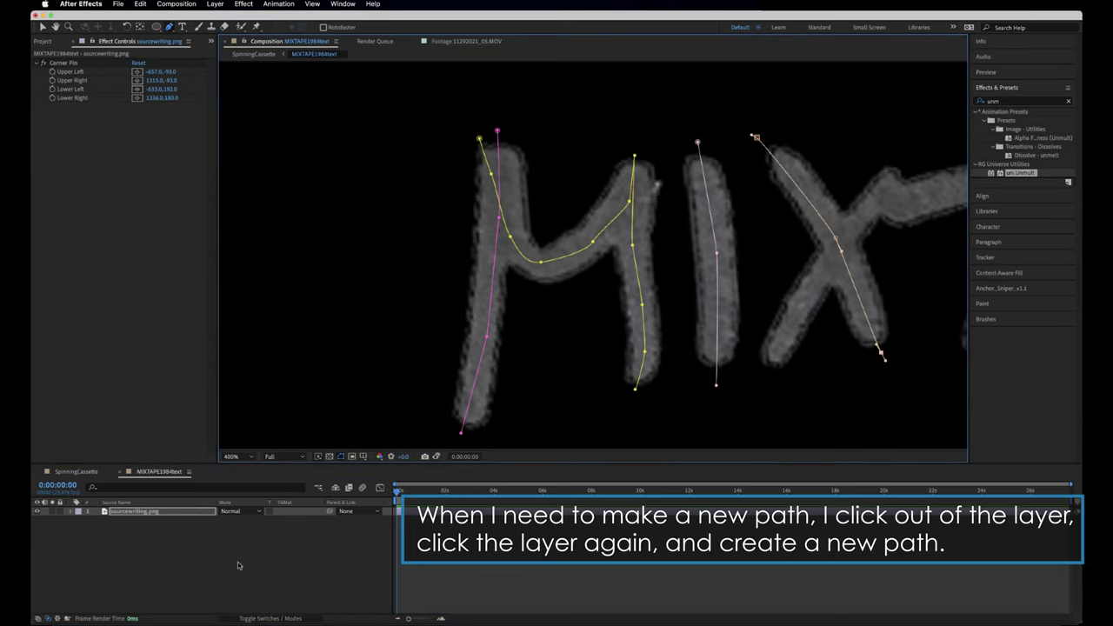
click(763, 373)
mouse_move(828, 266)
mouse_down()
mouse_move(837, 254)
mouse_move(393, 271)
mouse_up()
click(910, 153)
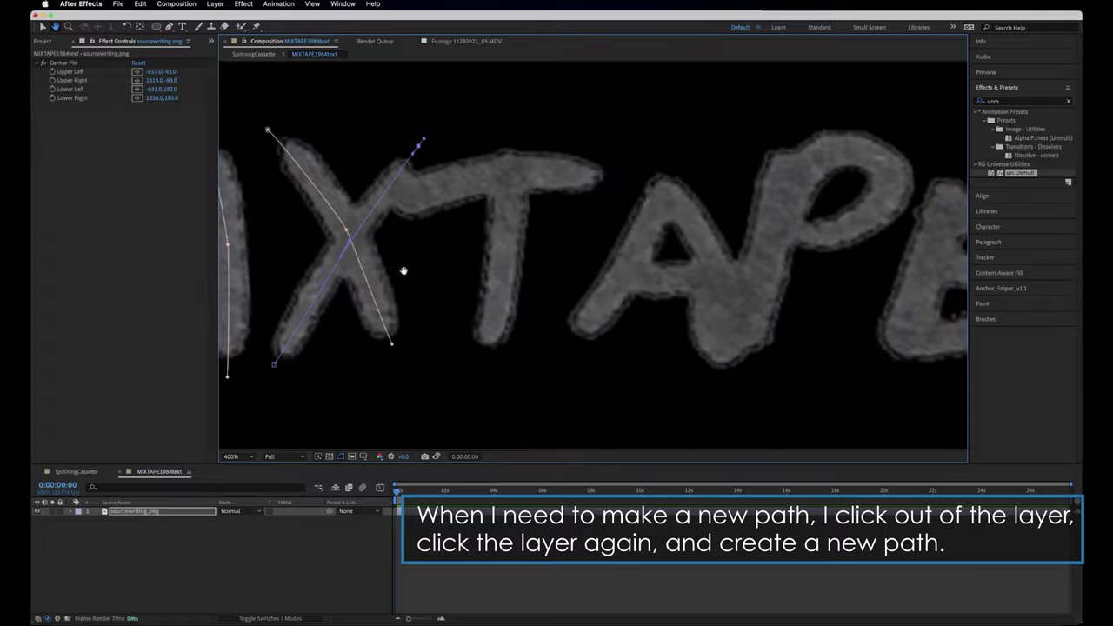
click(177, 522)
Trace separate mask paths for the T's crossbar and its stem.
click(191, 510)
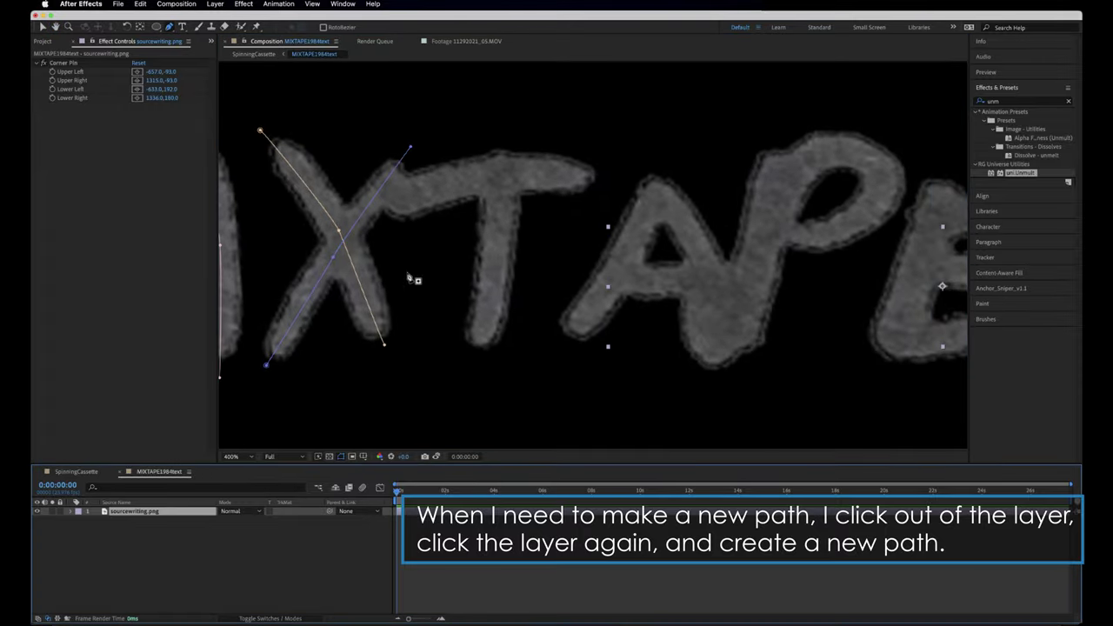
click(606, 184)
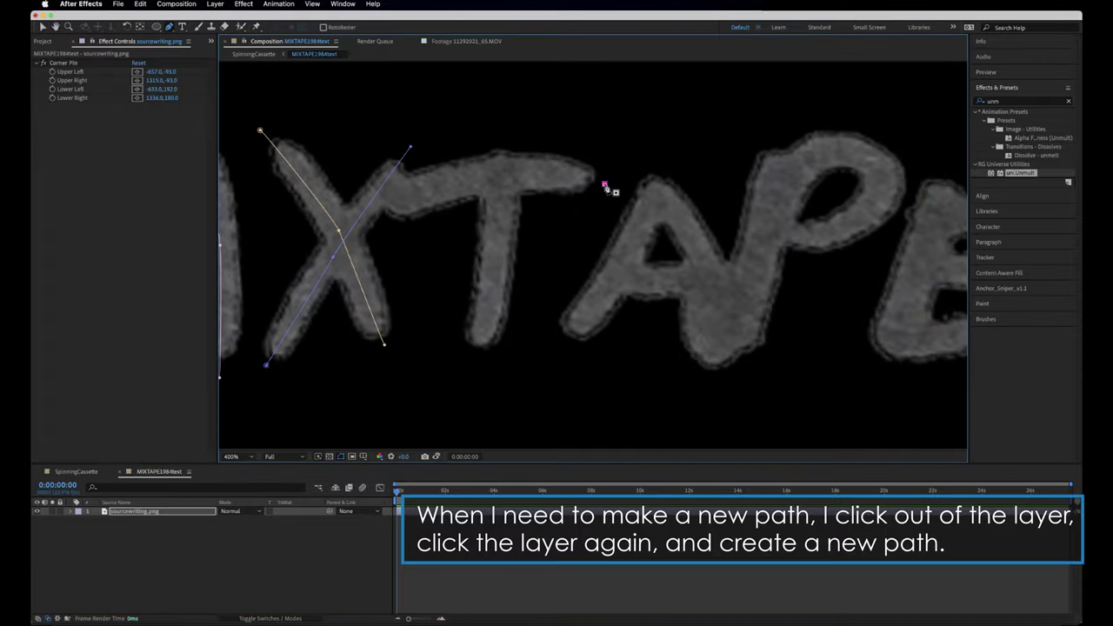
click(504, 173)
click(476, 175)
click(378, 206)
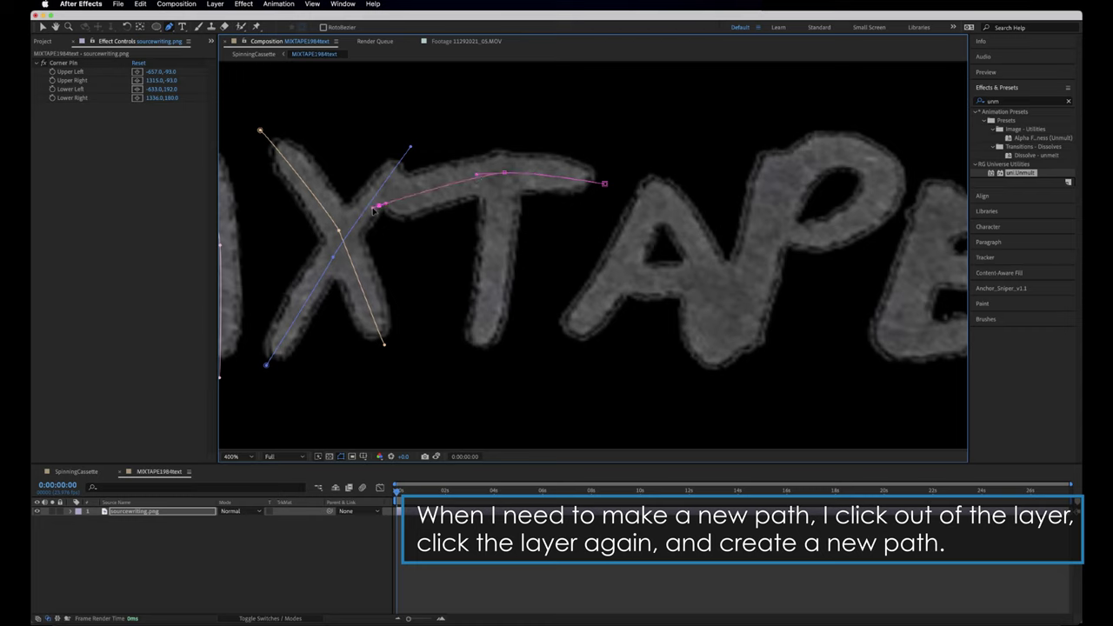
click(174, 539)
click(157, 510)
click(500, 138)
click(498, 239)
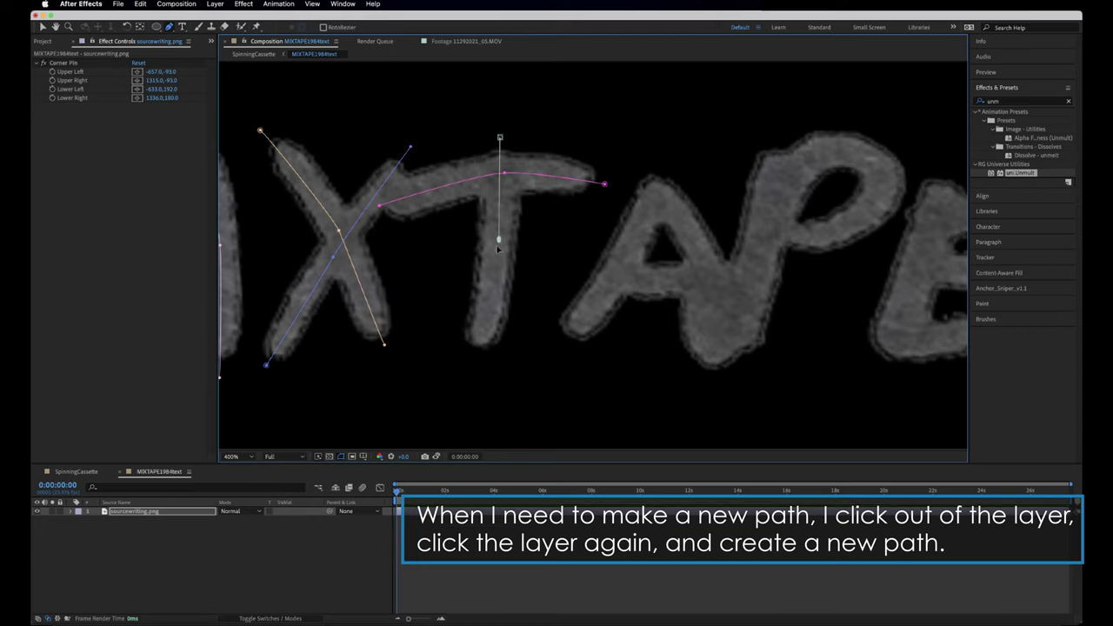
click(477, 357)
click(174, 539)
Trace mask paths down the A's left and right strokes.
click(157, 510)
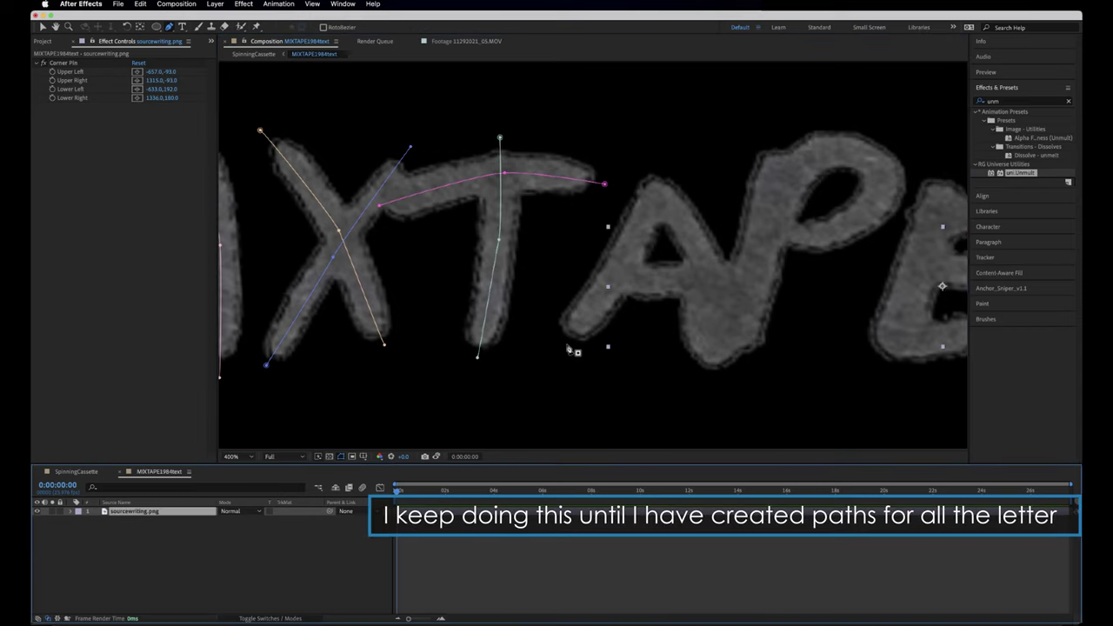
click(676, 159)
click(627, 261)
click(566, 347)
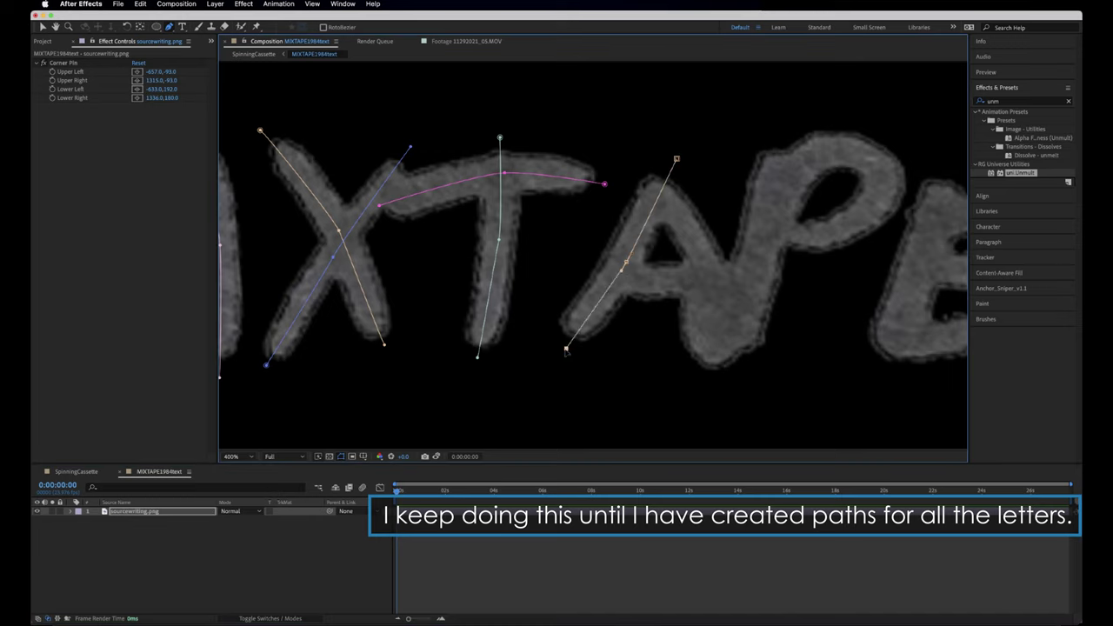
click(174, 539)
click(156, 510)
click(623, 174)
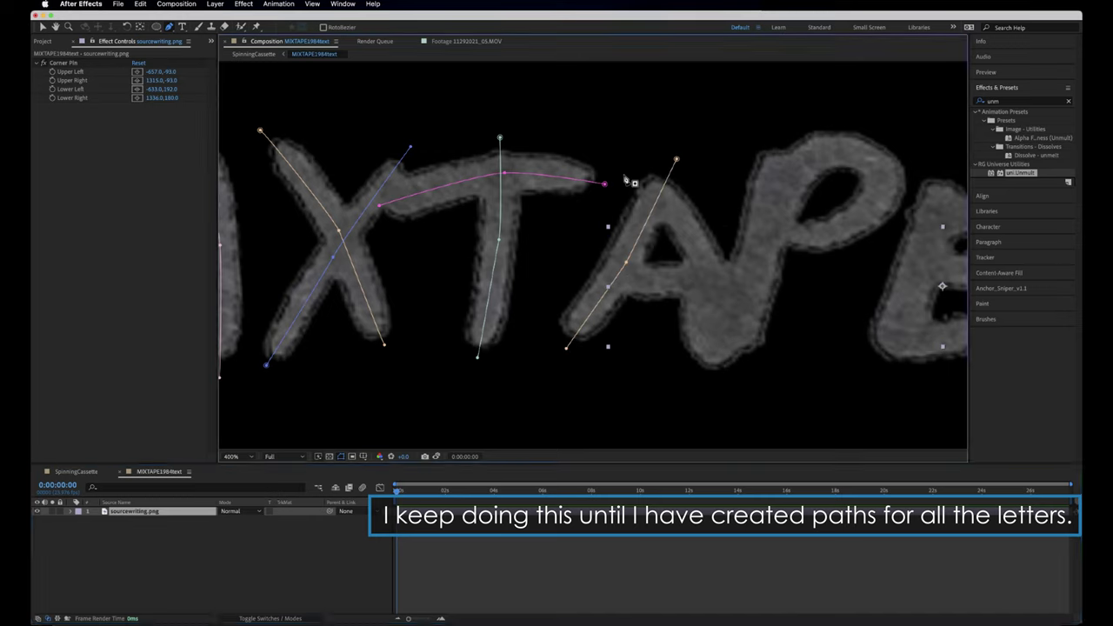
click(700, 253)
click(728, 303)
click(722, 378)
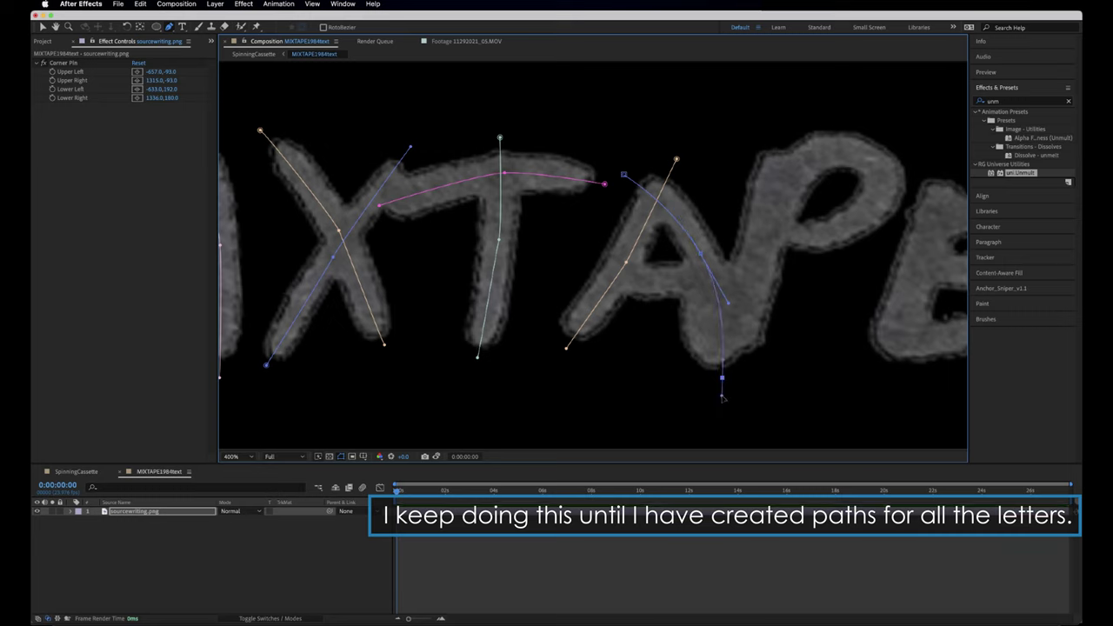
click(174, 539)
Trace a mask path across the A's crossbar.
click(157, 510)
click(577, 267)
click(658, 280)
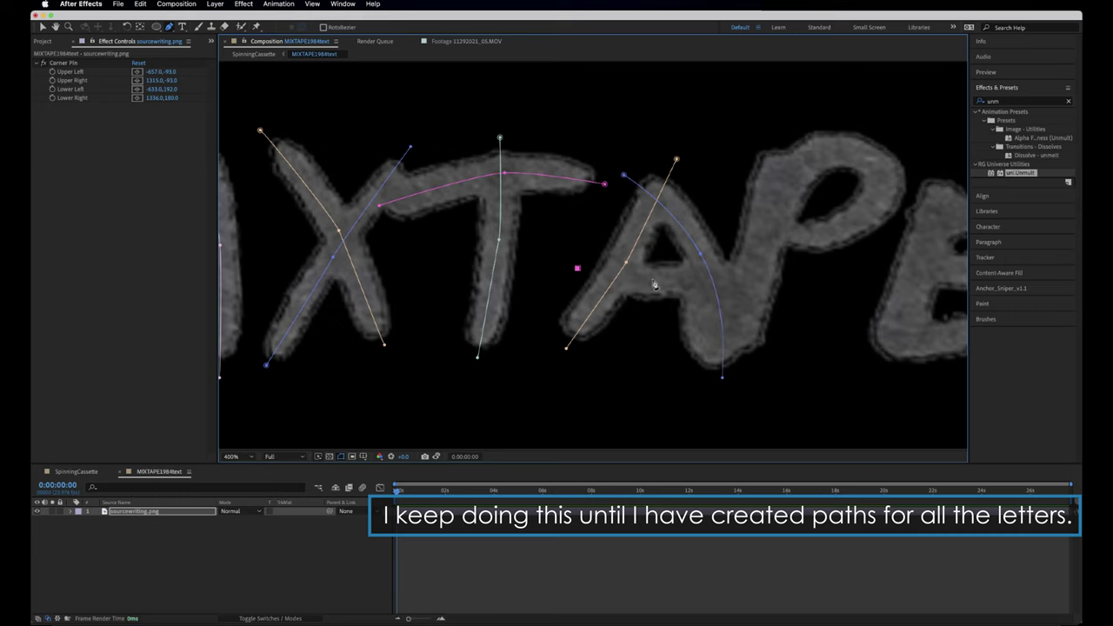
click(722, 280)
click(174, 539)
Trace the P path up its stem and around its bowl, then deselect the layer.
click(156, 511)
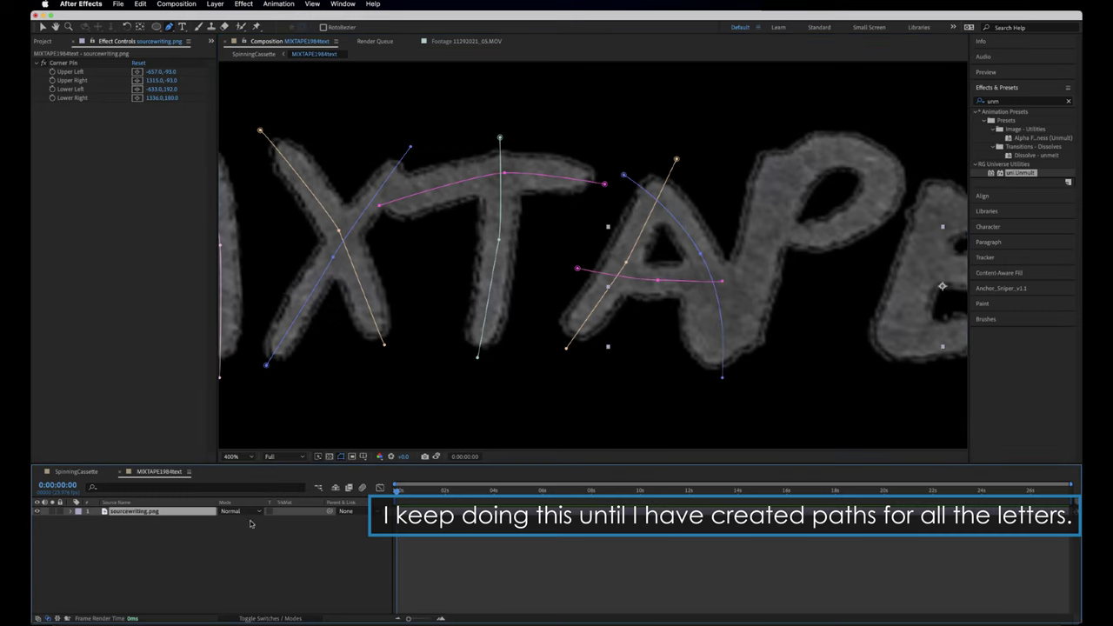
click(717, 391)
click(758, 254)
click(785, 182)
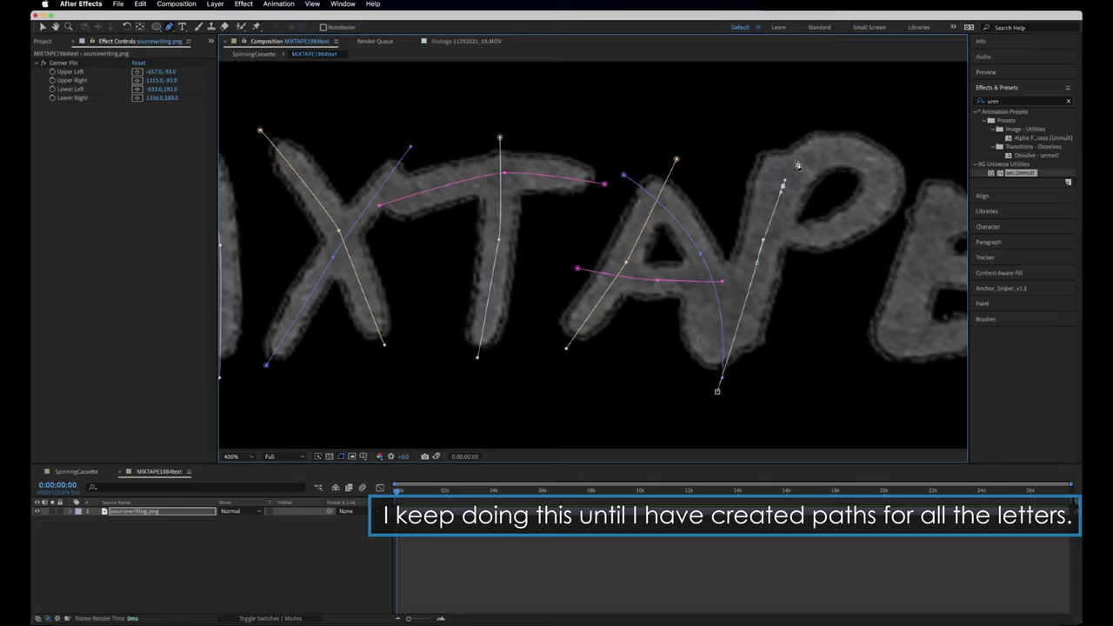
click(842, 151)
click(880, 178)
click(866, 216)
click(823, 231)
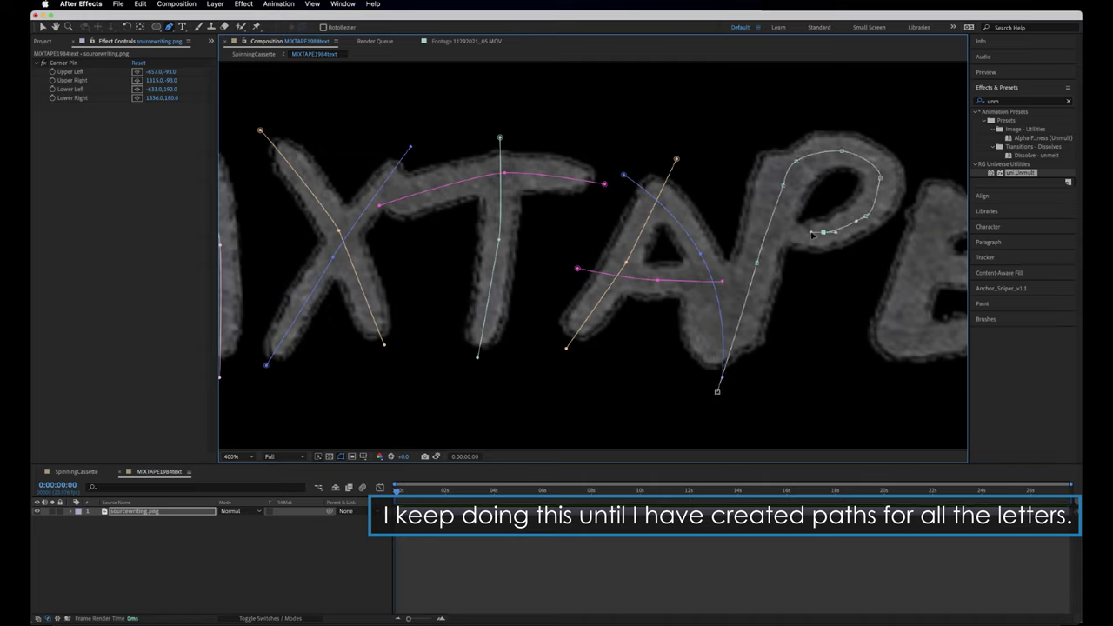
click(789, 232)
click(736, 221)
click(329, 566)
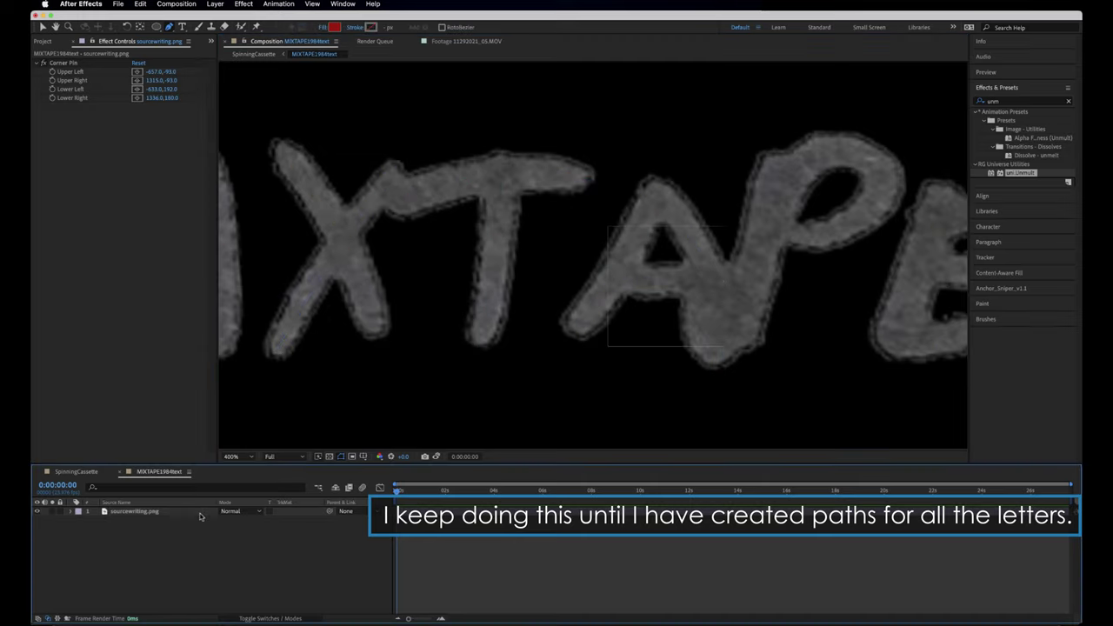
Trace mask paths down the E's spine and across its bottom, middle and top arms.
scroll(586, 241, right, 5)
scroll(618, 238, right, 5)
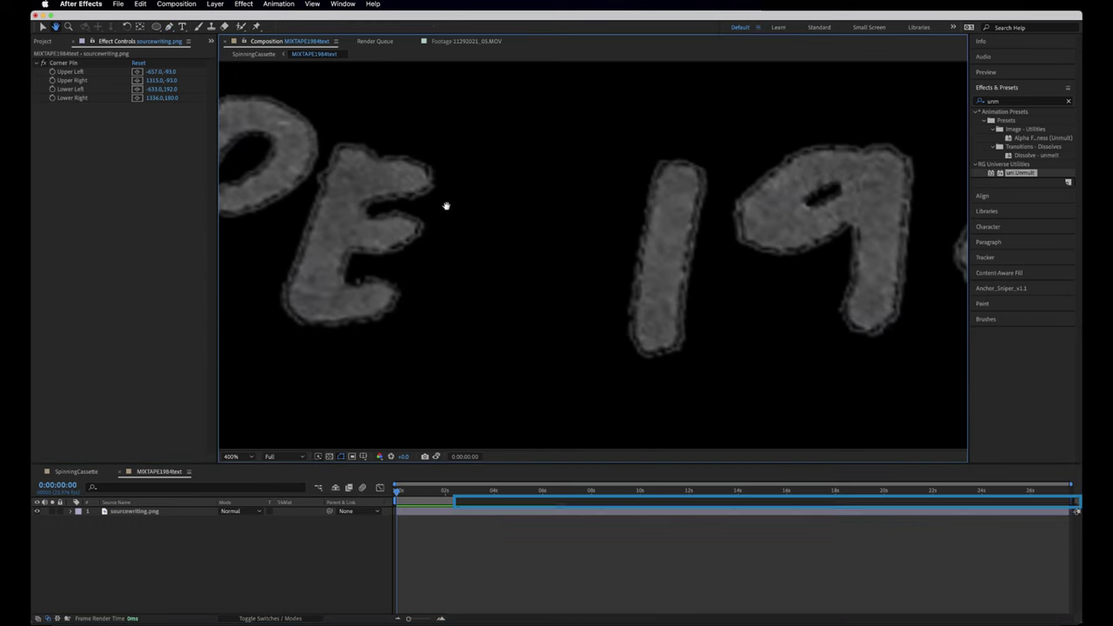
click(134, 512)
click(368, 129)
click(336, 223)
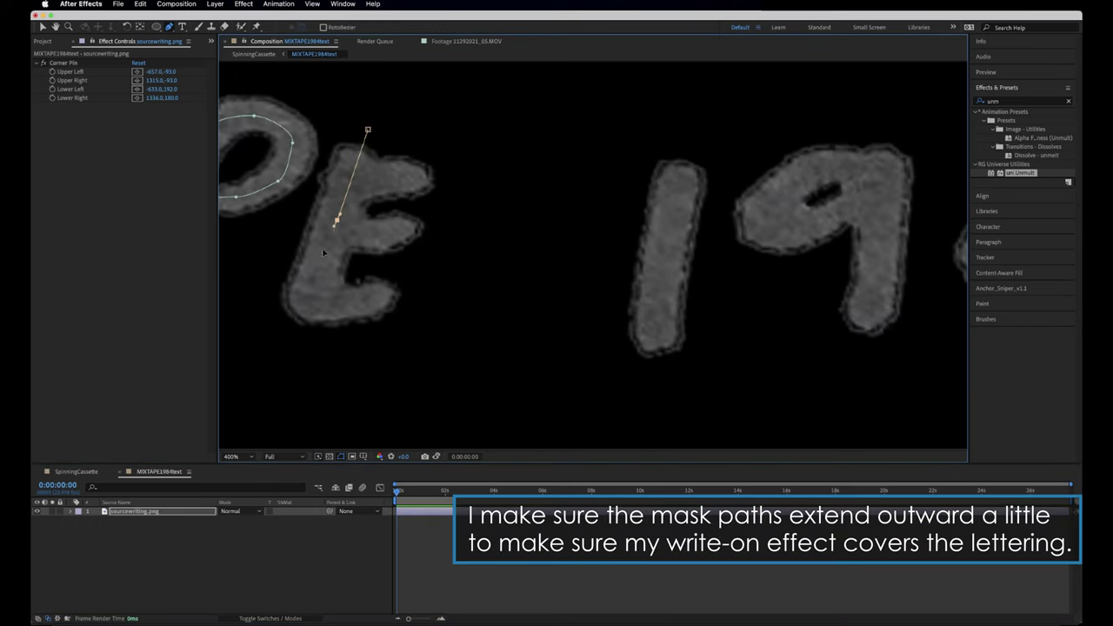
click(314, 284)
click(304, 342)
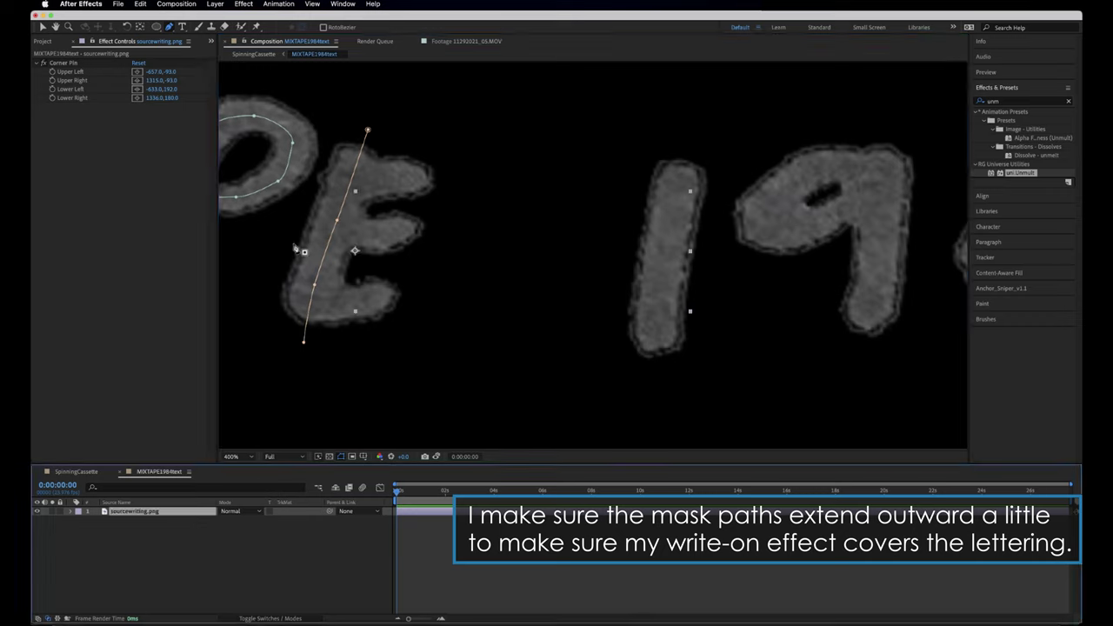
drag(346, 301, 413, 296)
click(289, 232)
drag(368, 234, 441, 230)
click(158, 512)
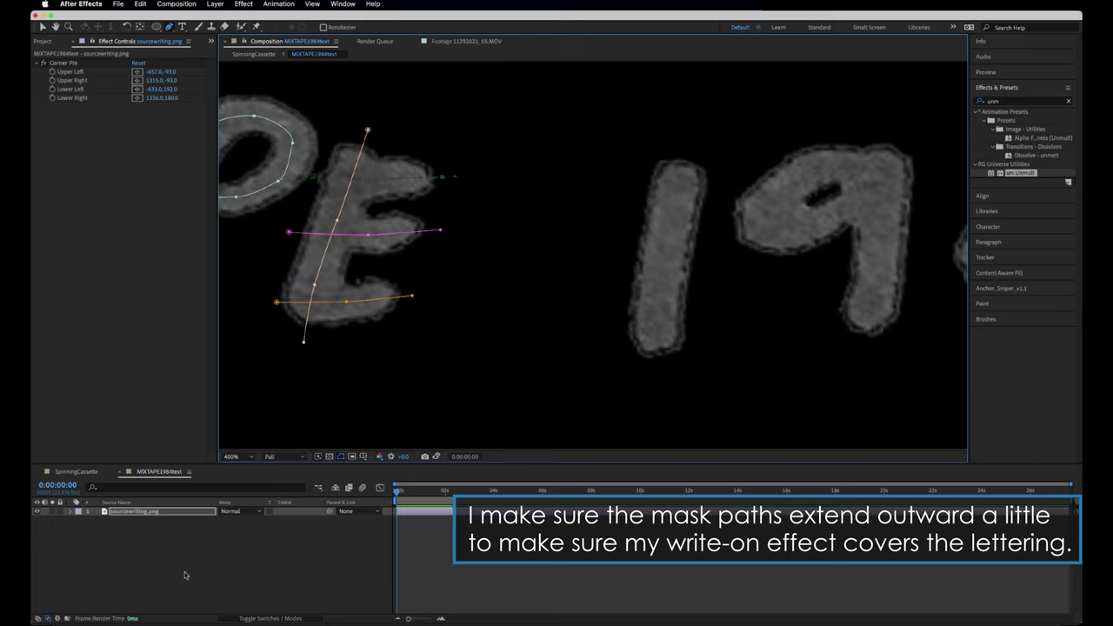
drag(374, 178, 442, 178)
Trace mask paths down the 1 and around the 9's stem and loop.
click(695, 141)
drag(663, 256, 661, 287)
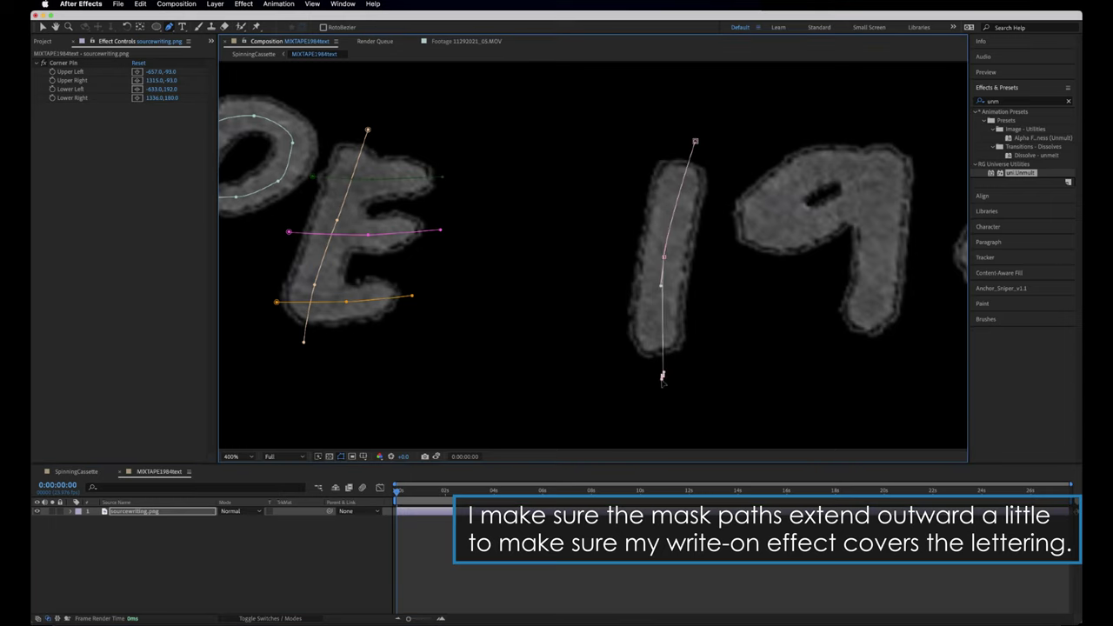
drag(662, 379, 664, 407)
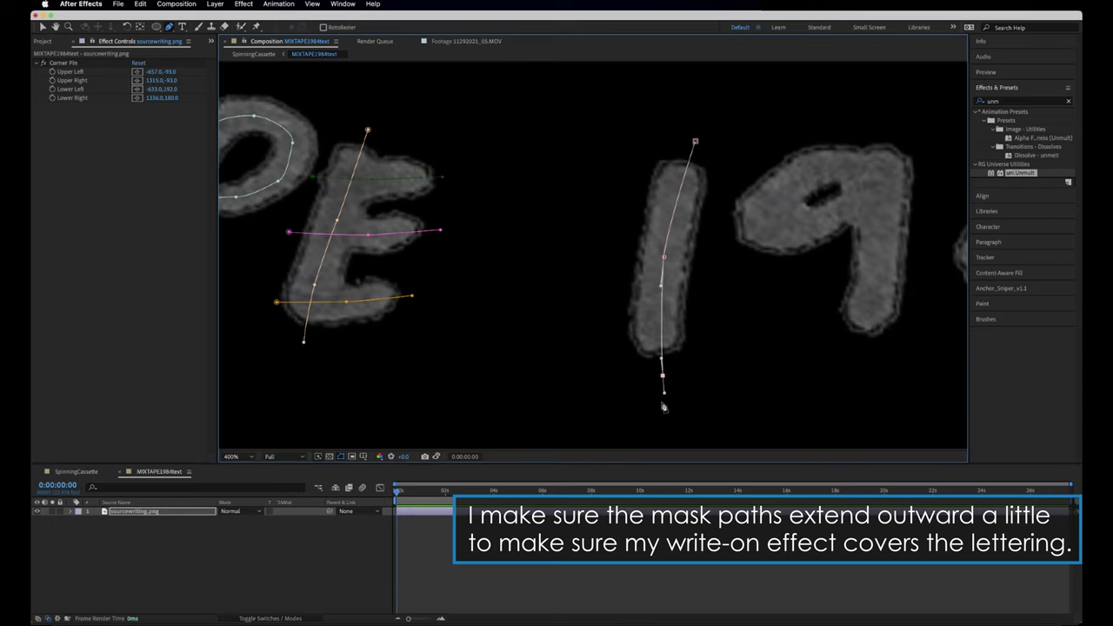
click(864, 351)
drag(880, 241, 885, 173)
click(838, 166)
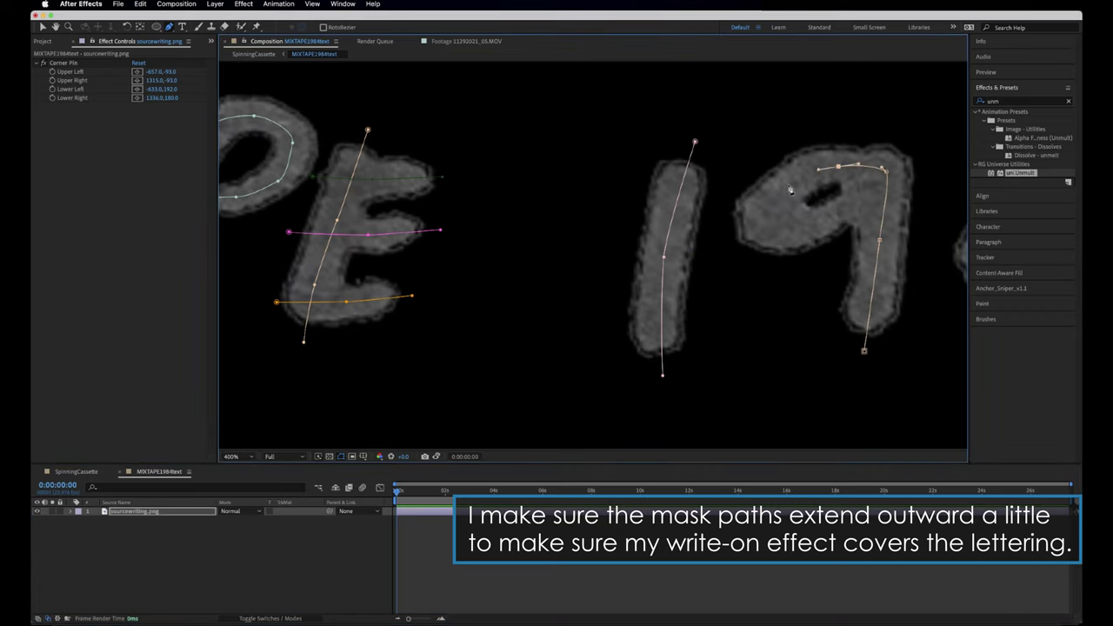
drag(774, 200, 763, 217)
click(861, 202)
drag(920, 176, 924, 171)
Pan to the remaining digits and trace a mask path through both loops of the 8.
drag(907, 278, 430, 298)
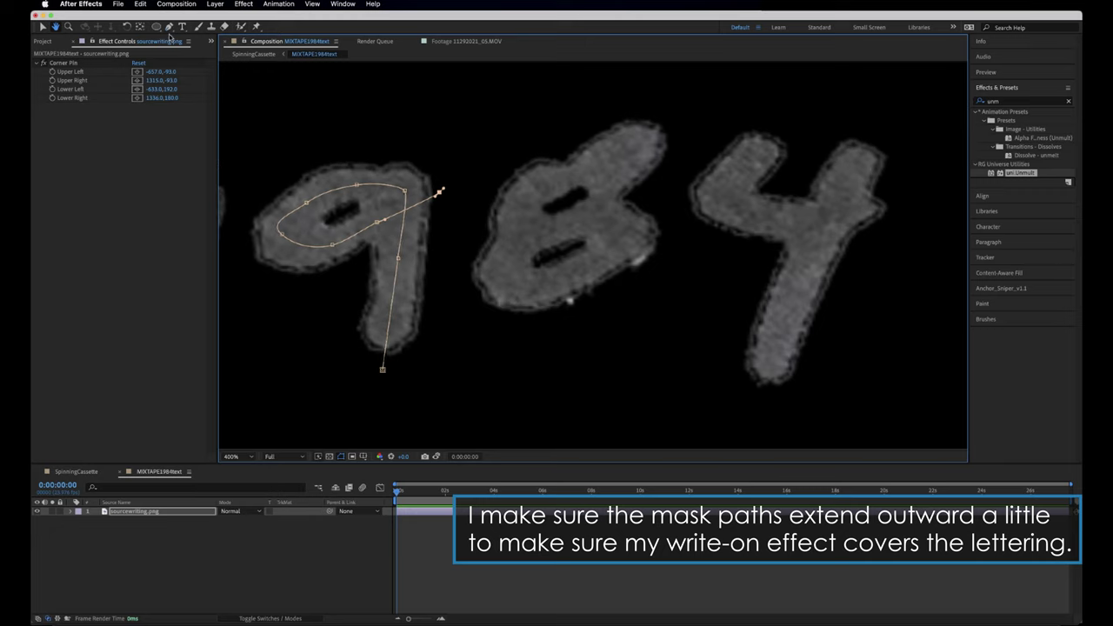
click(619, 149)
click(575, 175)
click(530, 205)
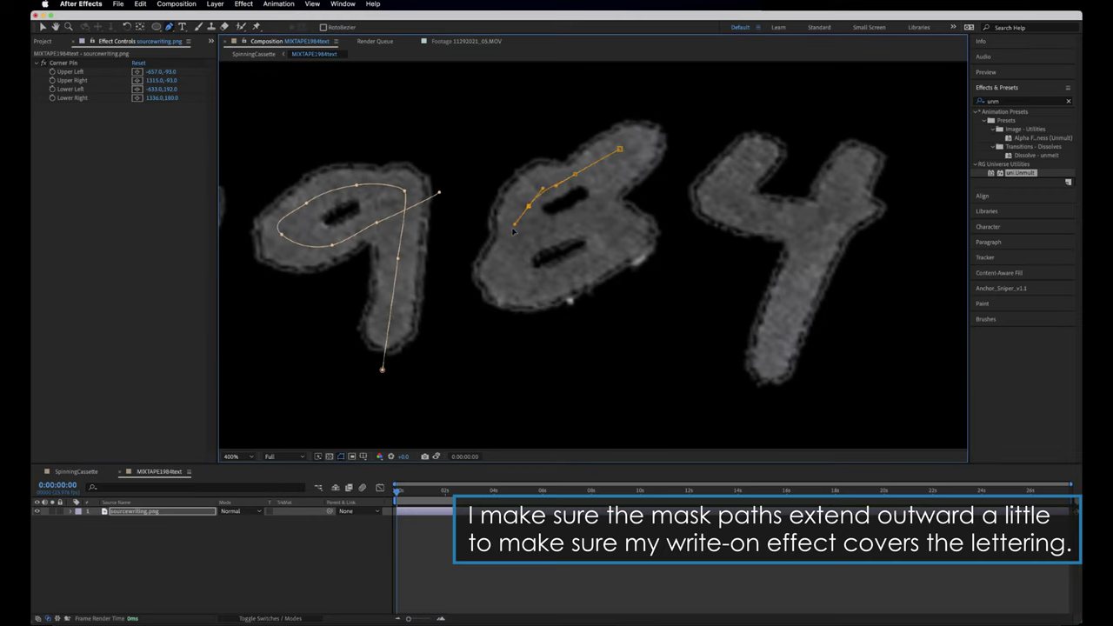
click(507, 258)
click(535, 292)
click(584, 267)
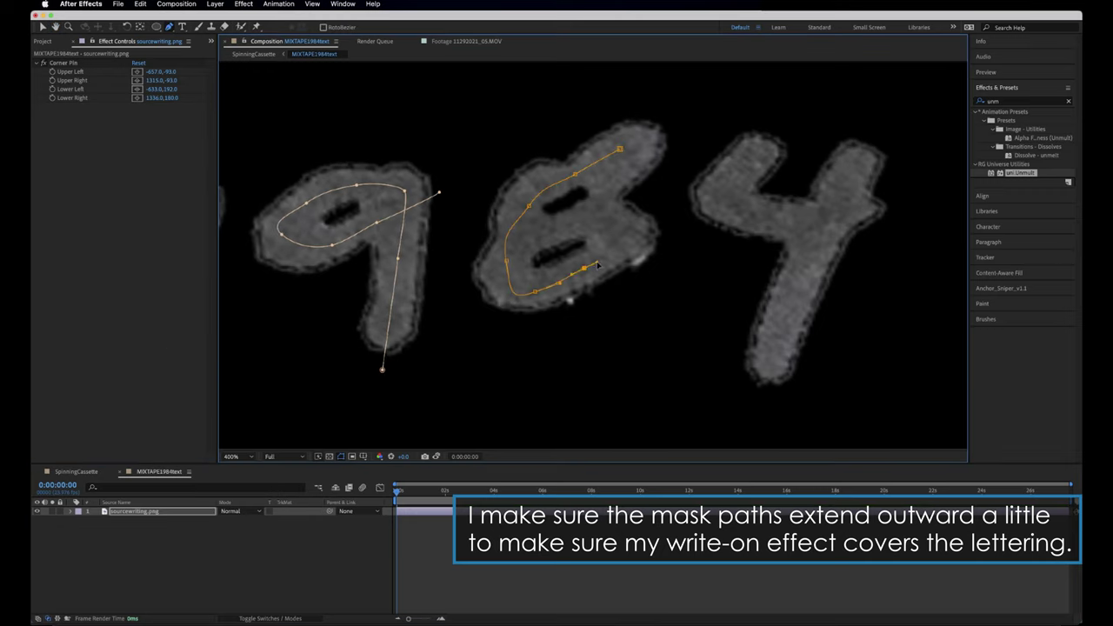
click(524, 205)
click(545, 173)
click(595, 141)
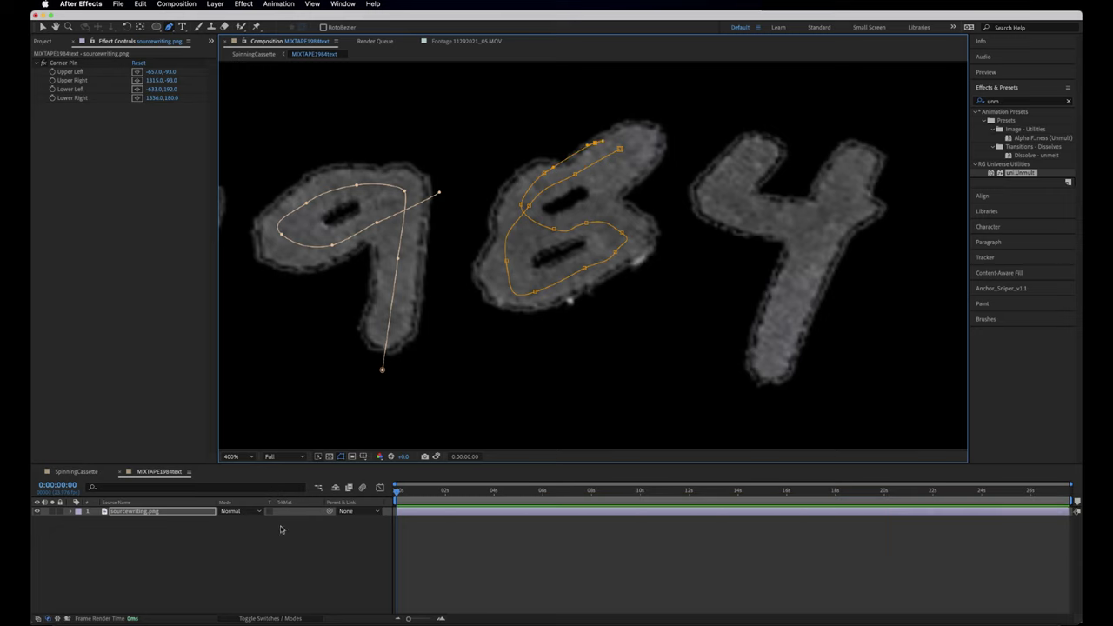
click(281, 529)
Trace the 4's diagonal and crossbar paths, then return to the Selection tool.
click(756, 402)
click(785, 123)
click(718, 195)
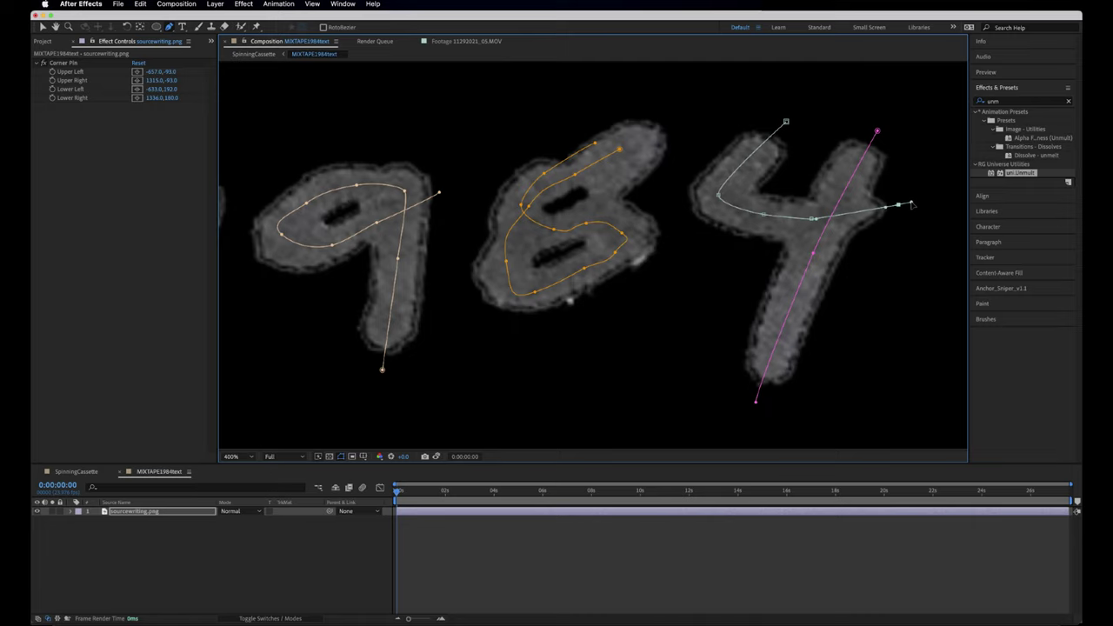
click(42, 27)
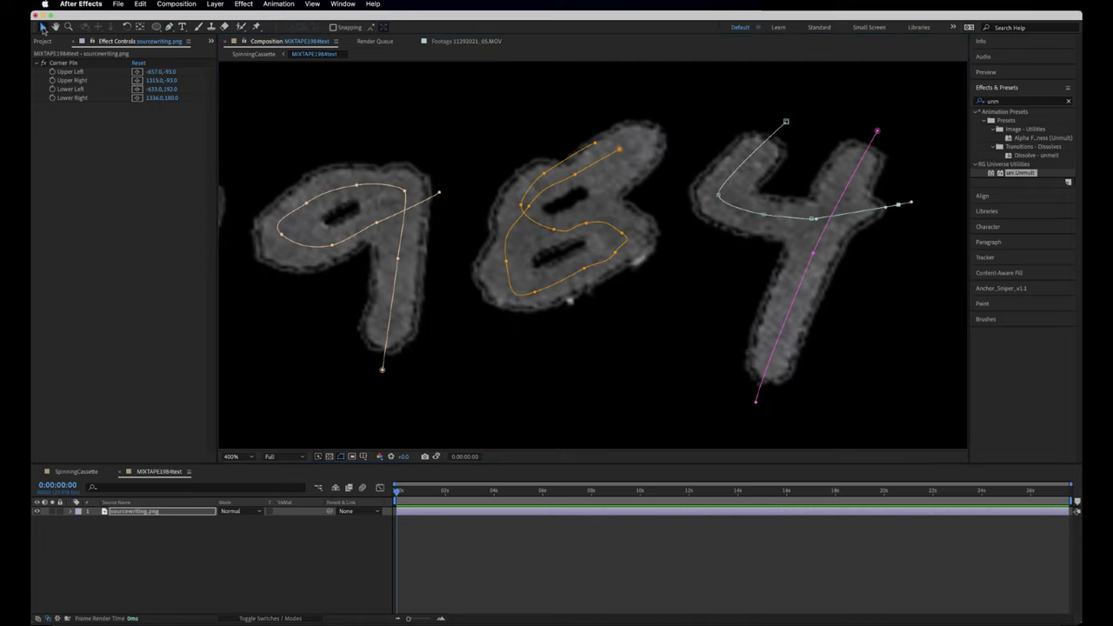
click(251, 456)
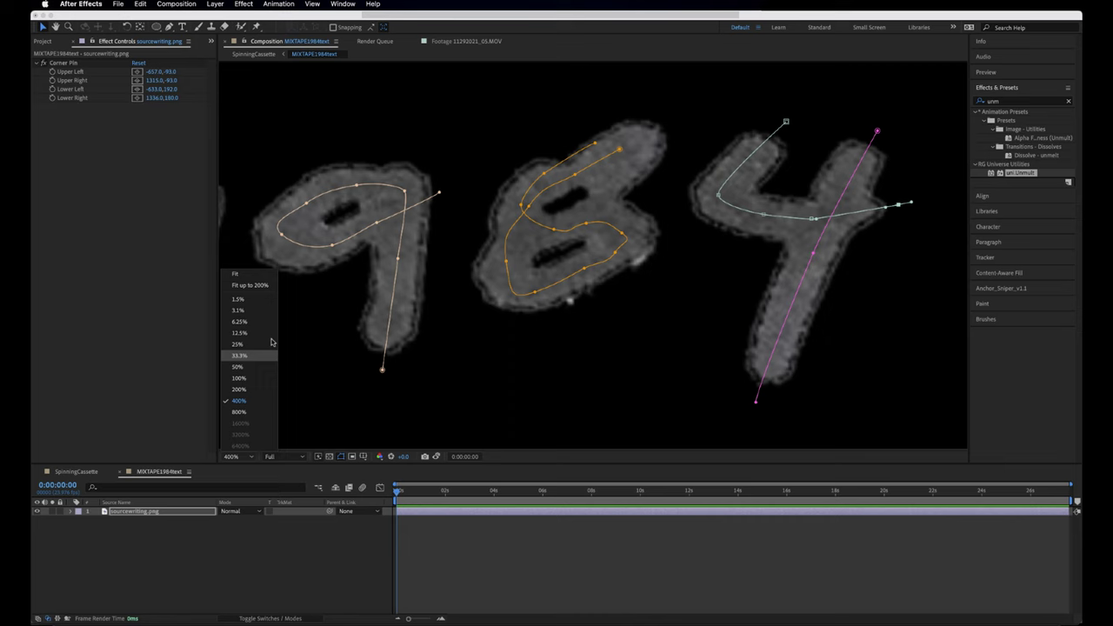
Fit the composition in the viewer and turn off mask path visibility for the lettering layer.
click(257, 280)
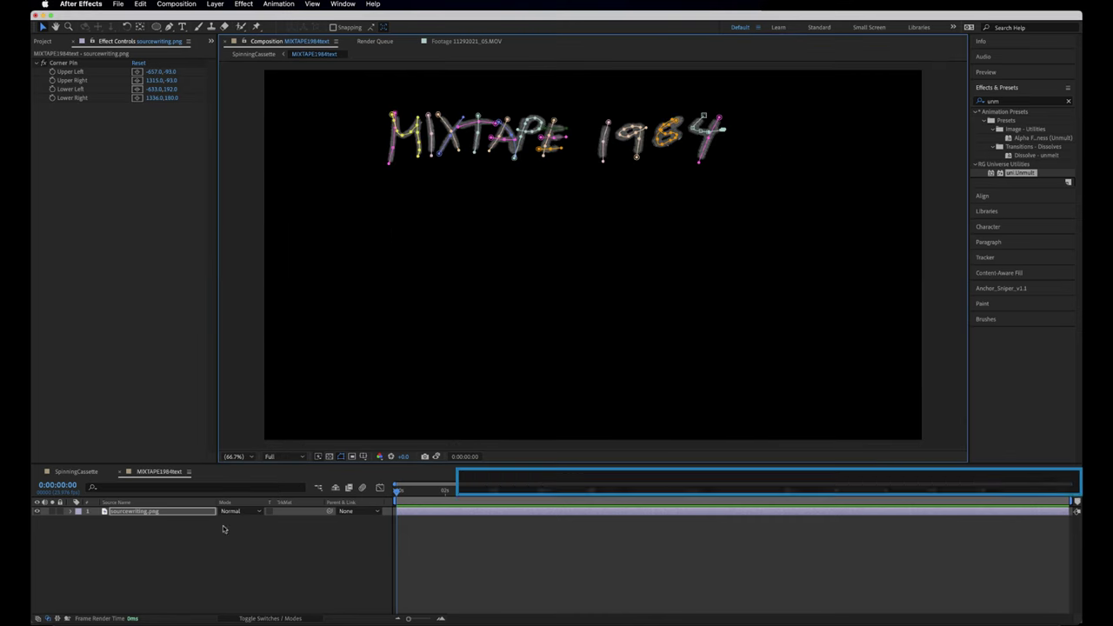
click(157, 512)
key(backslash)
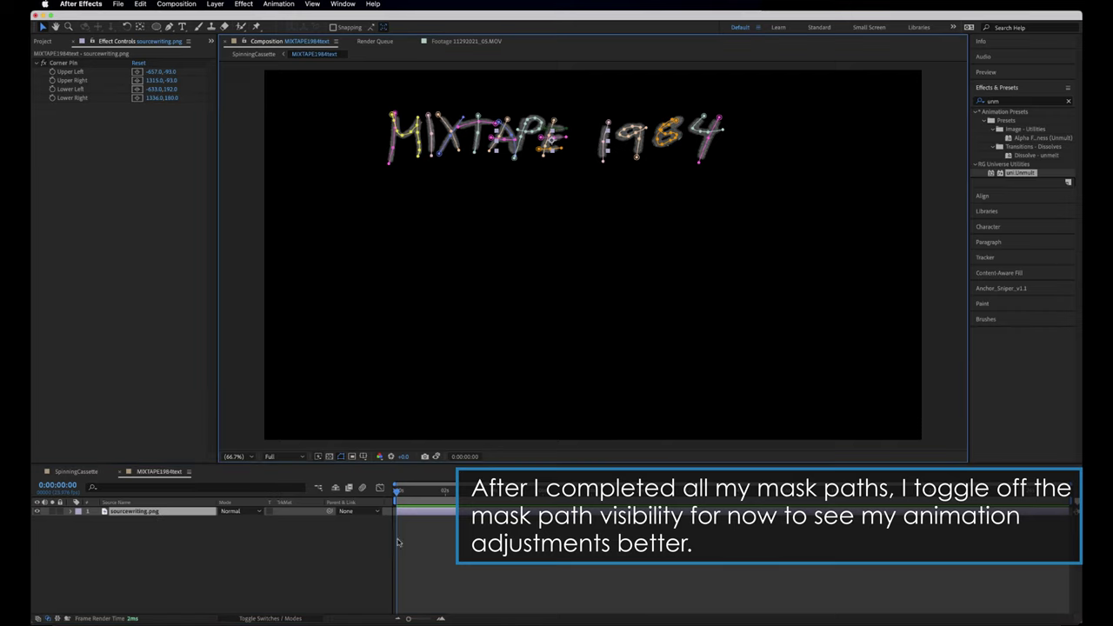
click(341, 457)
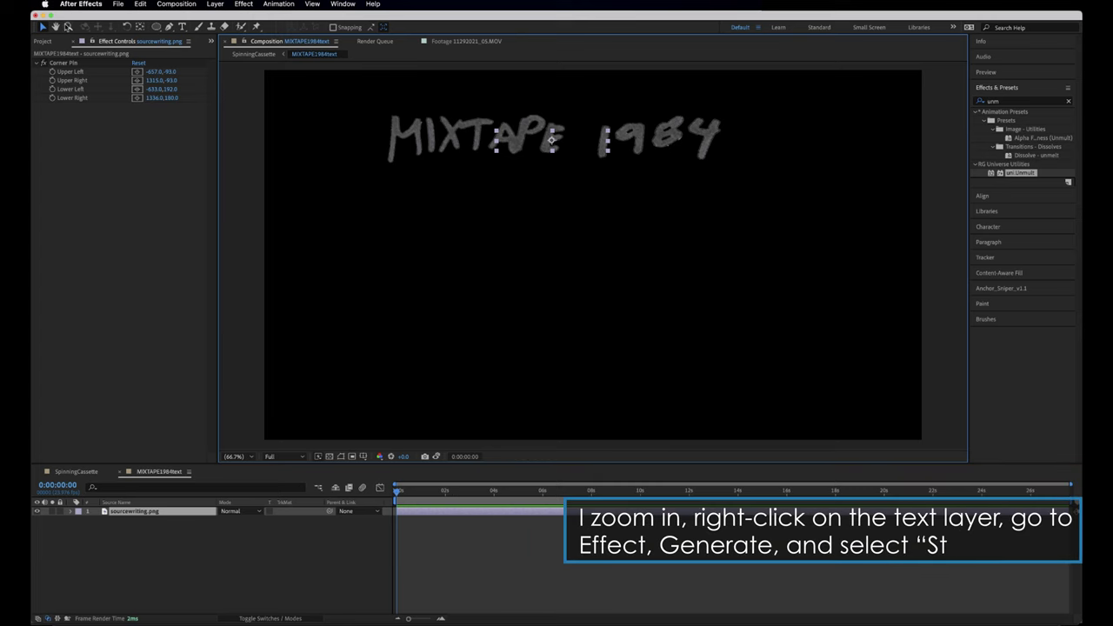
Zoom the viewer to 200% on the MIXTAPE lettering, then go back to the Selection tool.
click(68, 27)
click(472, 142)
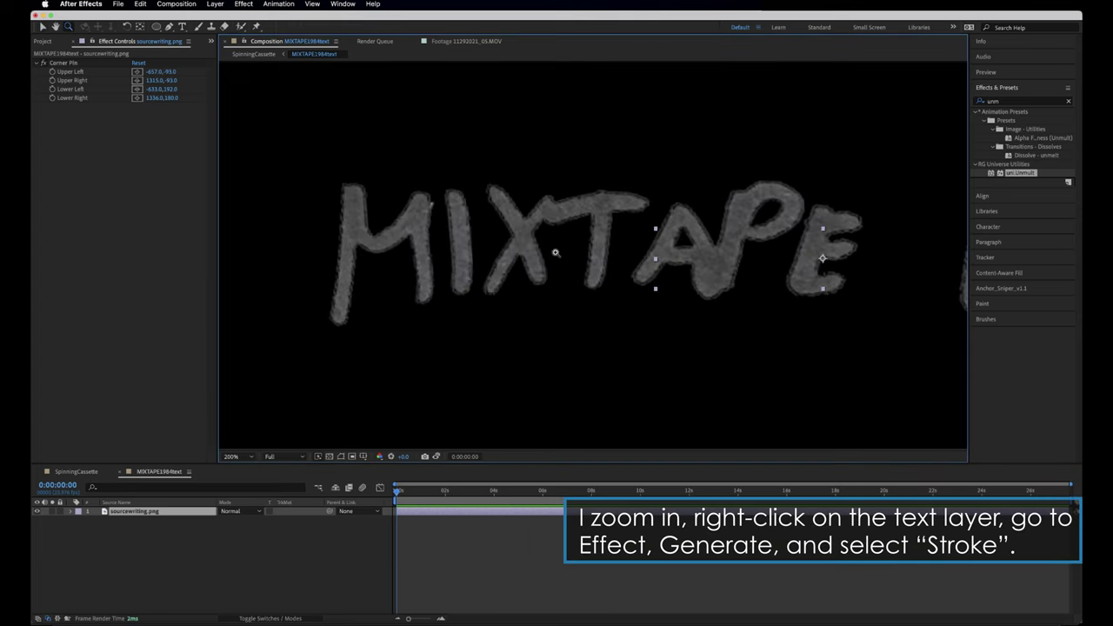
click(43, 27)
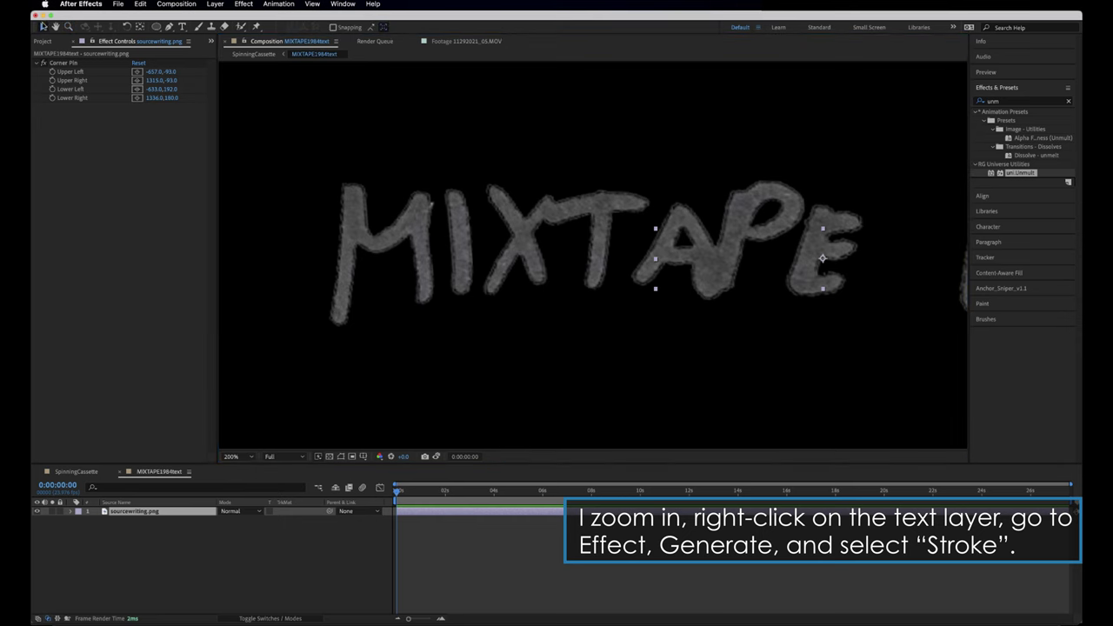
Apply the Generate > Stroke effect to the lettering layer.
right_click(164, 511)
mouse_move(192, 513)
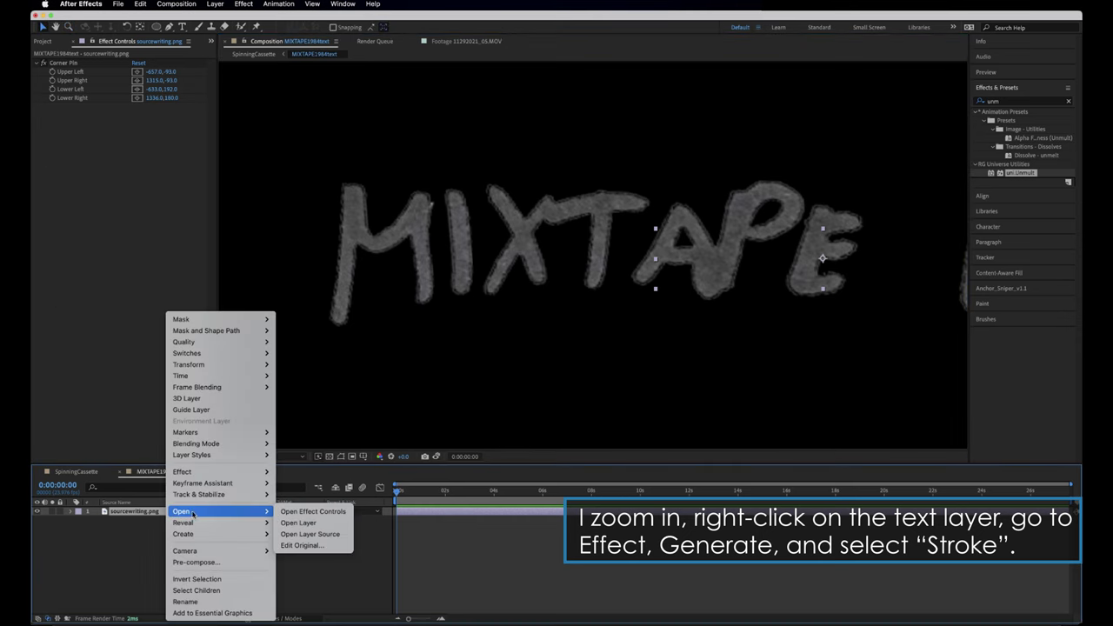
mouse_move(222, 472)
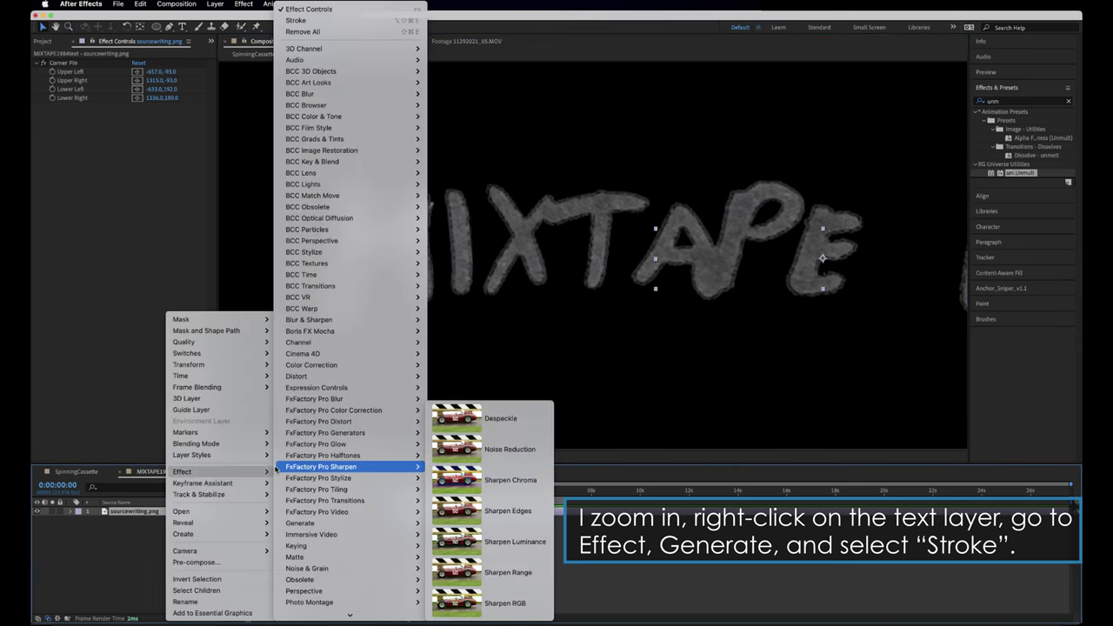
mouse_move(348, 525)
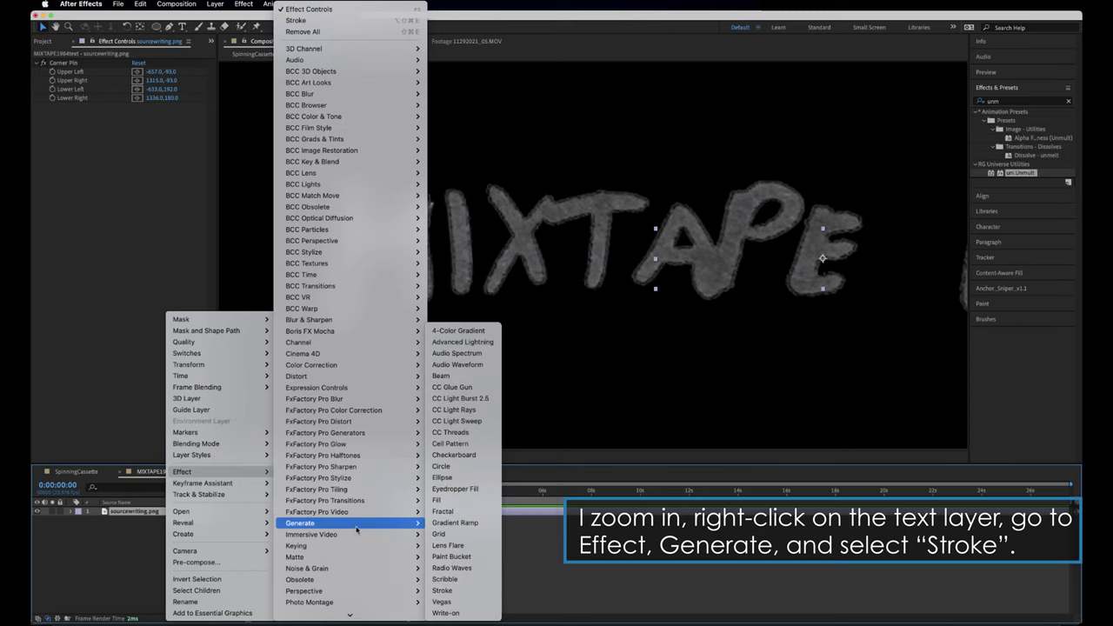
click(454, 591)
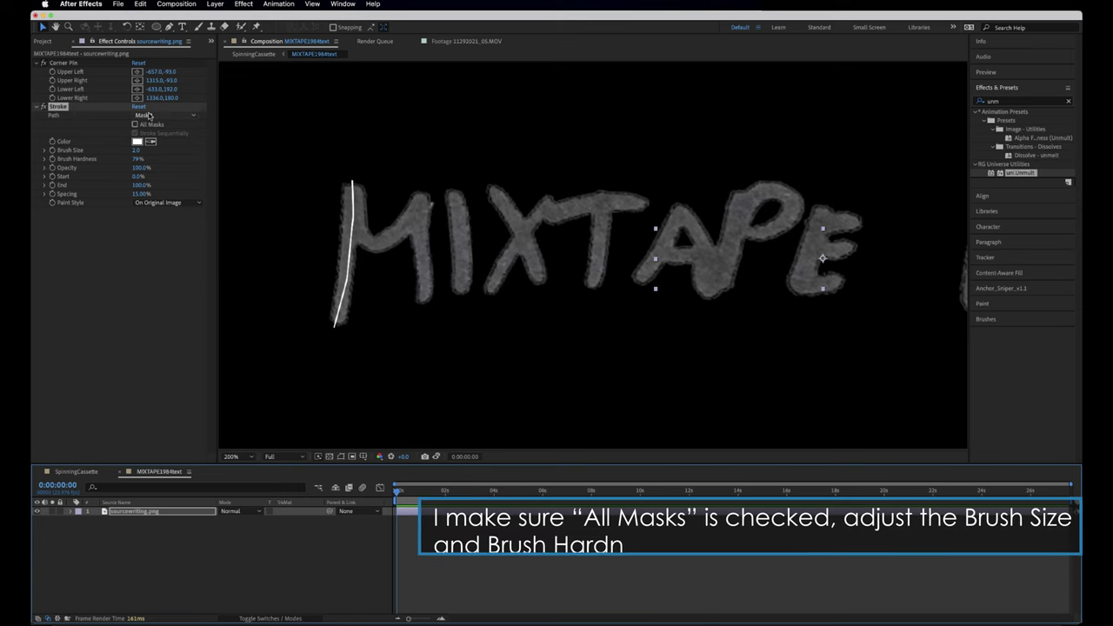
Set the Stroke to All Masks with Brush Size 35.2 and Hardness 90%.
click(134, 124)
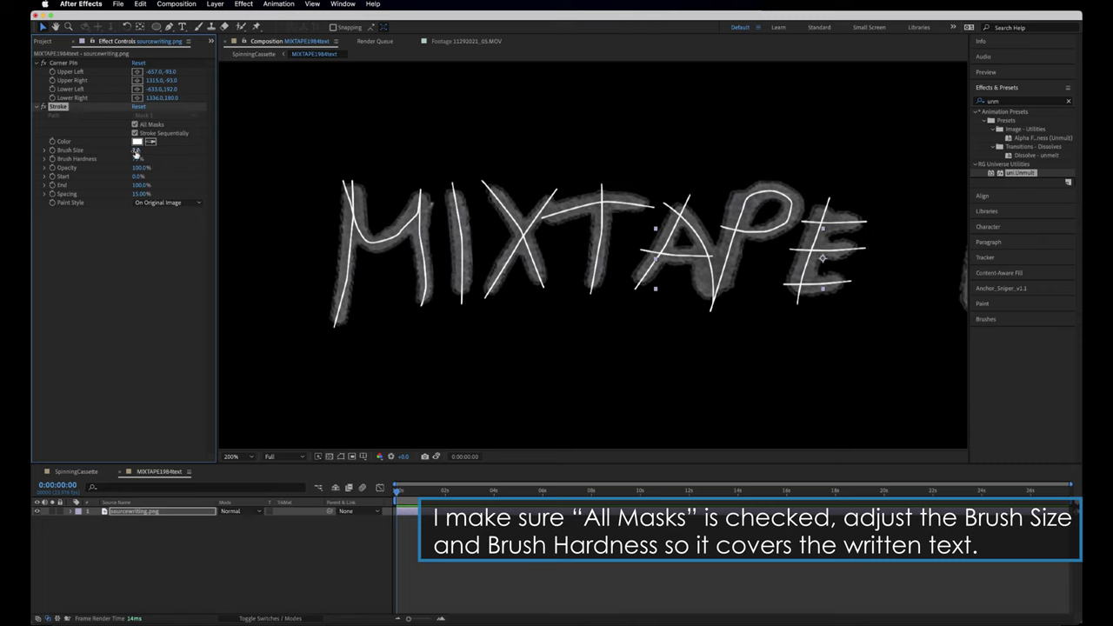
drag(136, 152, 234, 151)
mouse_move(138, 161)
mouse_down()
mouse_move(305, 160)
mouse_move(255, 158)
mouse_up()
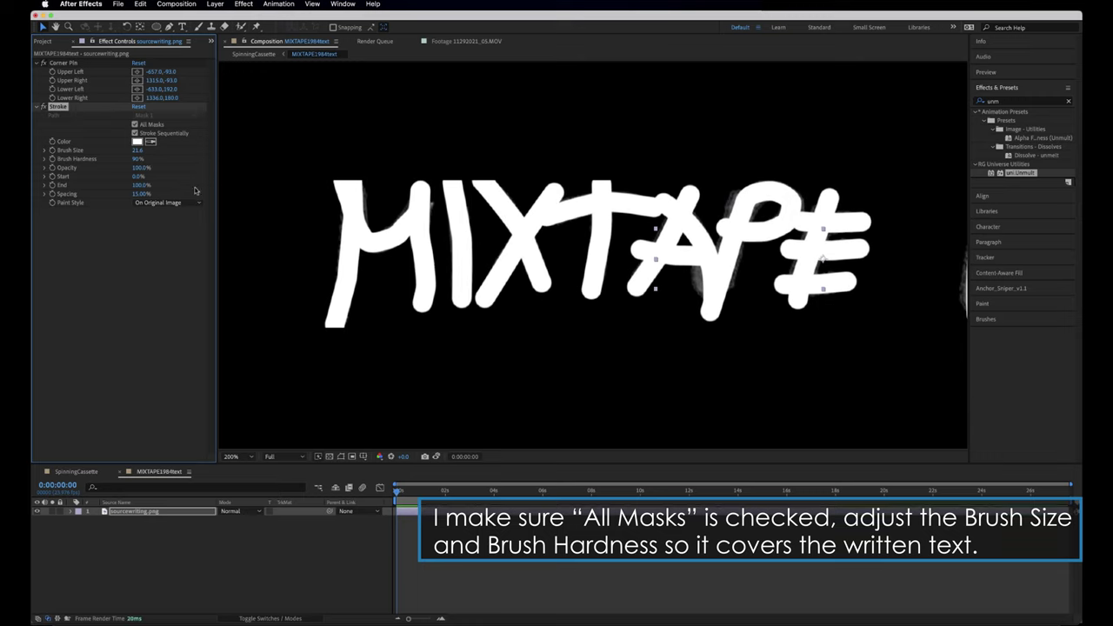
mouse_move(137, 150)
mouse_down()
mouse_move(218, 150)
mouse_move(202, 151)
mouse_up()
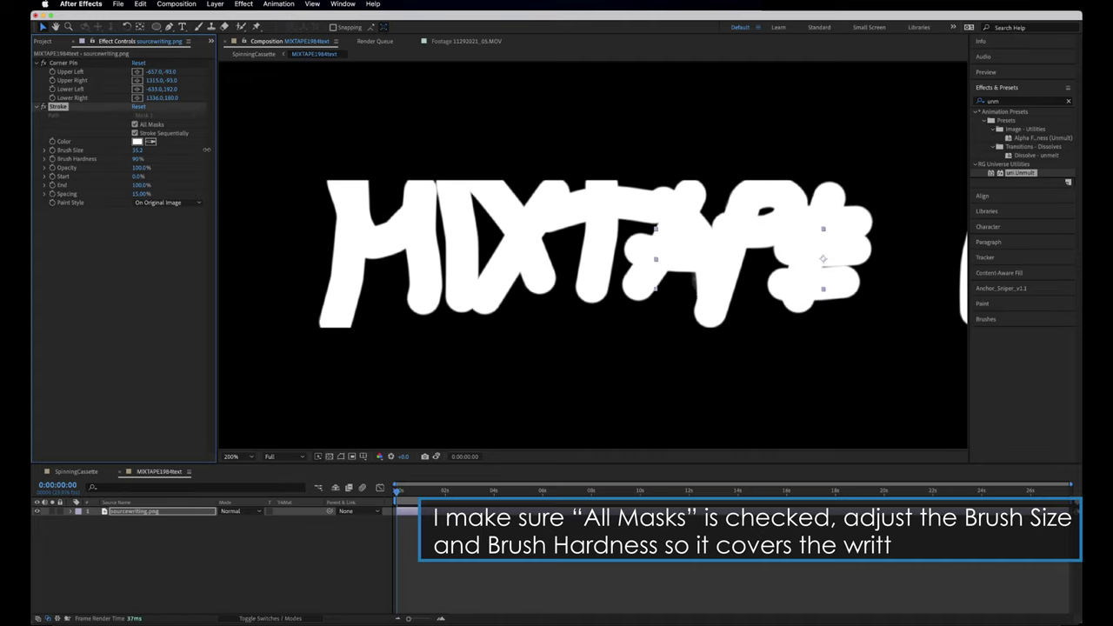
click(167, 202)
Set the Stroke to reveal the original image, with brush size 26.8 and hardness 85%, scrubbing End to test.
click(193, 237)
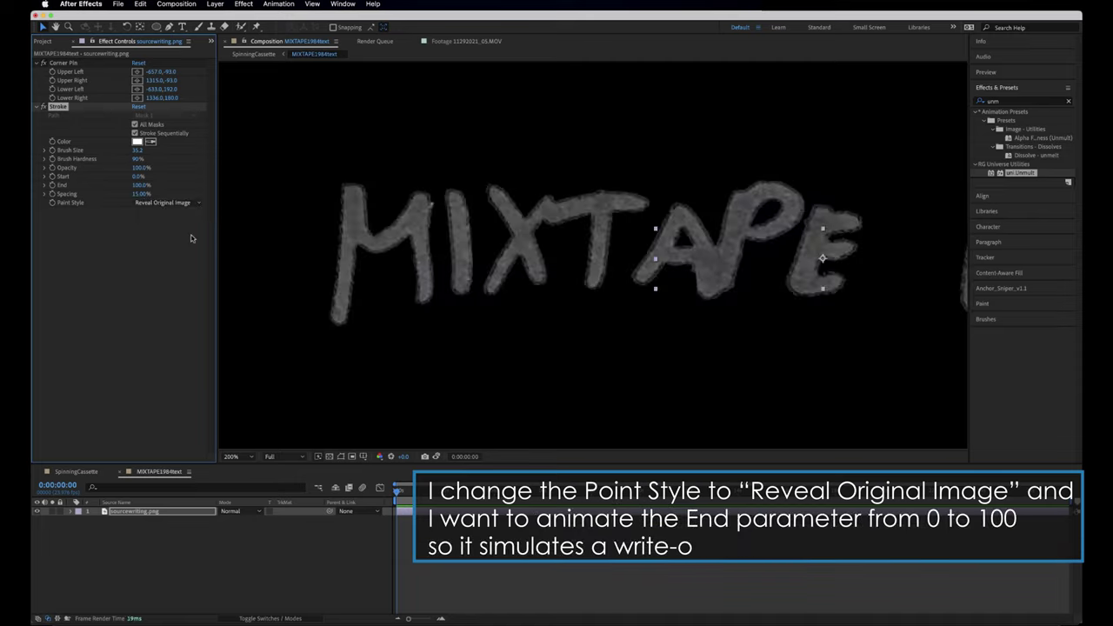
mouse_move(137, 186)
mouse_down()
mouse_move(91, 180)
mouse_move(107, 181)
mouse_up()
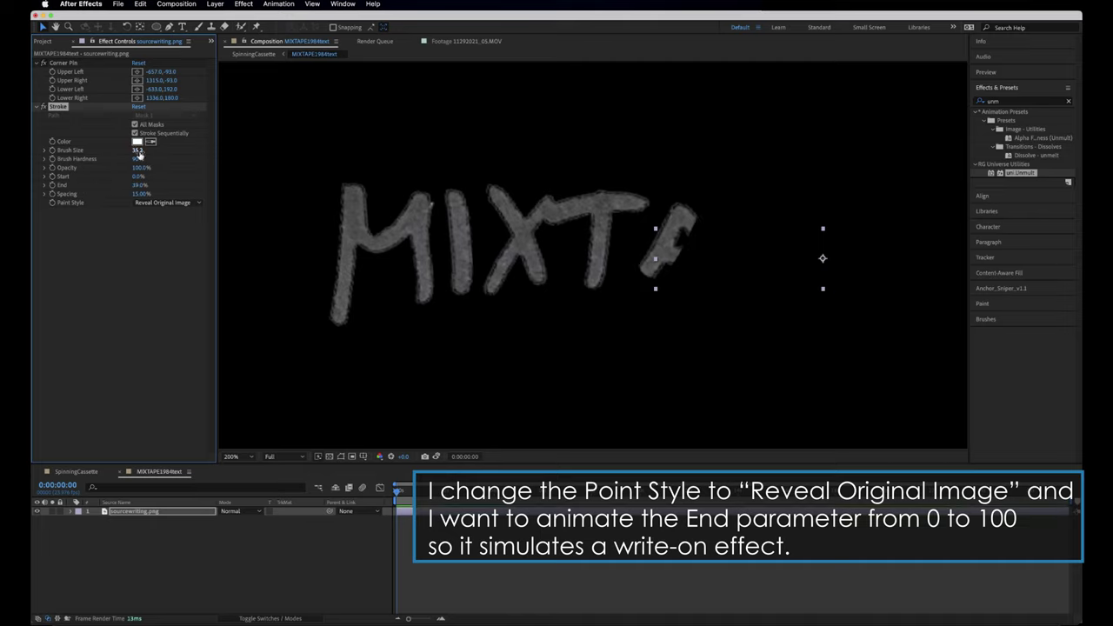
mouse_move(138, 150)
mouse_down()
mouse_move(110, 146)
mouse_move(101, 158)
mouse_move(162, 185)
mouse_move(124, 180)
mouse_move(178, 188)
mouse_up()
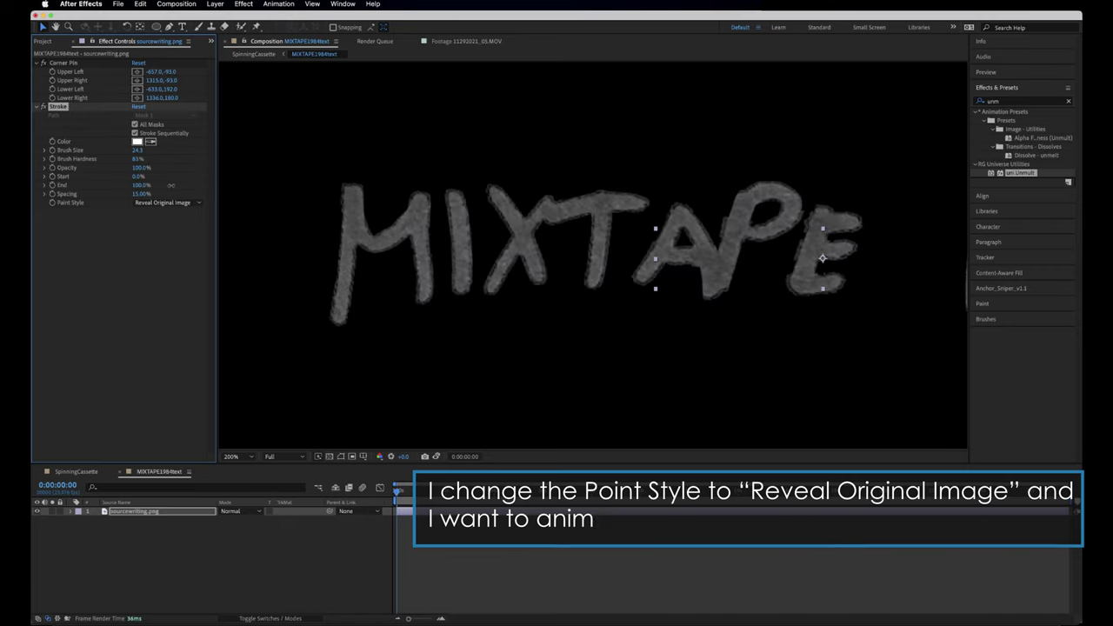
drag(956, 254, 598, 259)
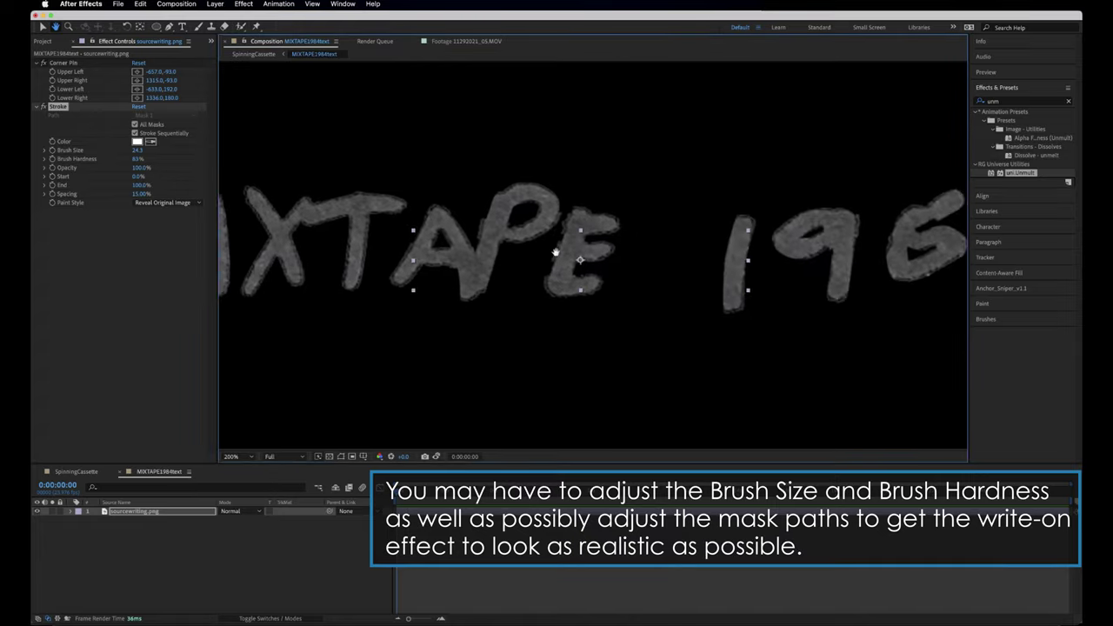
click(43, 26)
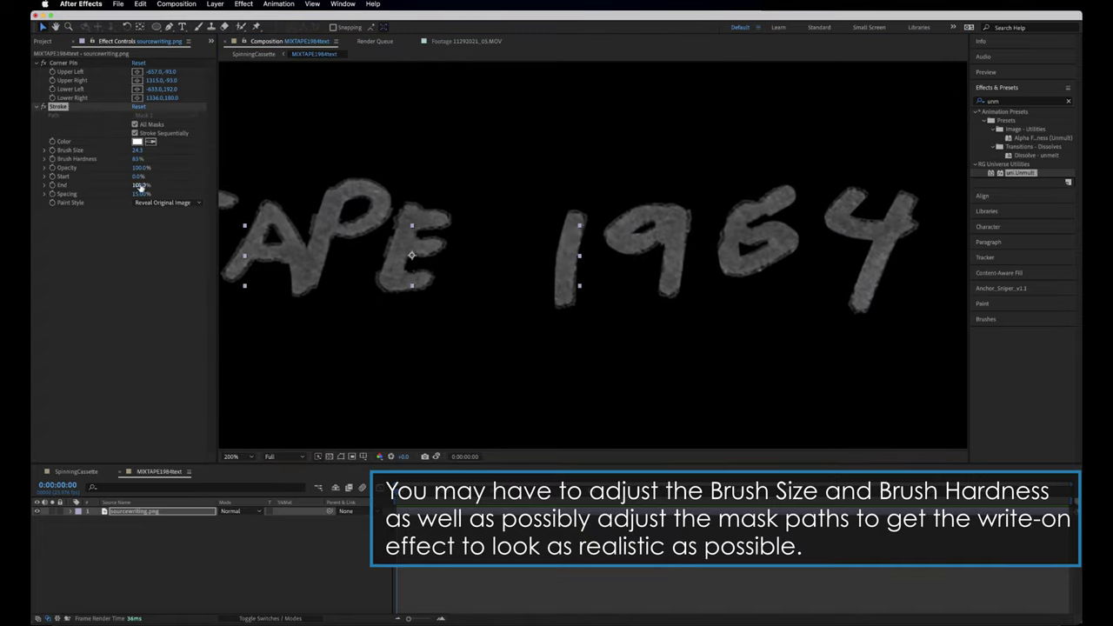
mouse_move(140, 185)
mouse_down()
mouse_move(152, 185)
mouse_move(146, 151)
mouse_move(33, 152)
mouse_up()
drag(111, 160, 289, 182)
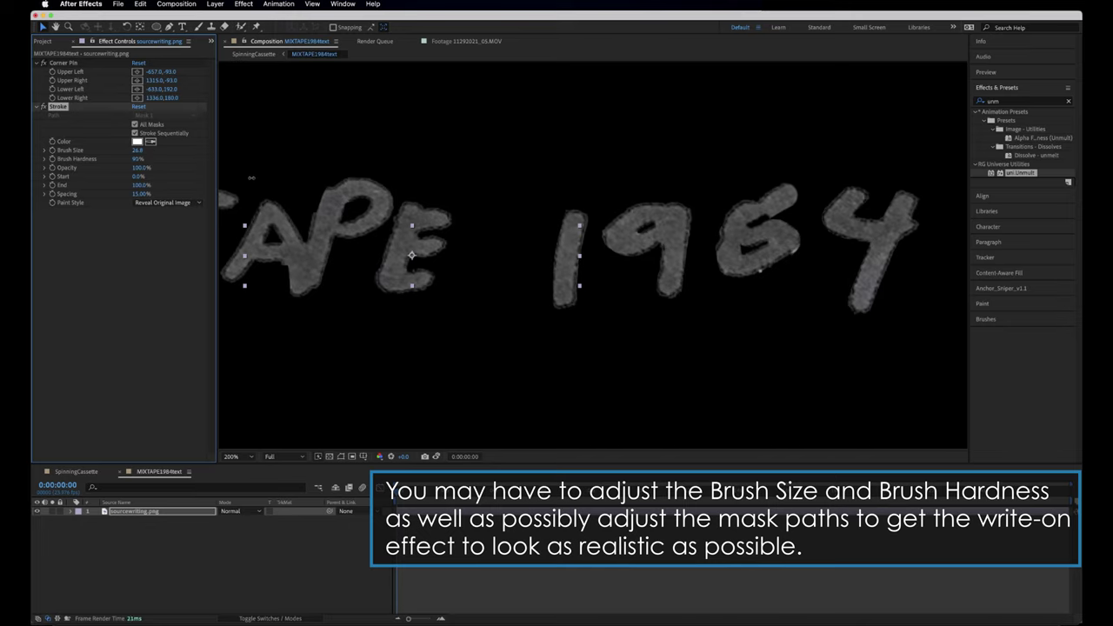
drag(150, 186, 89, 132)
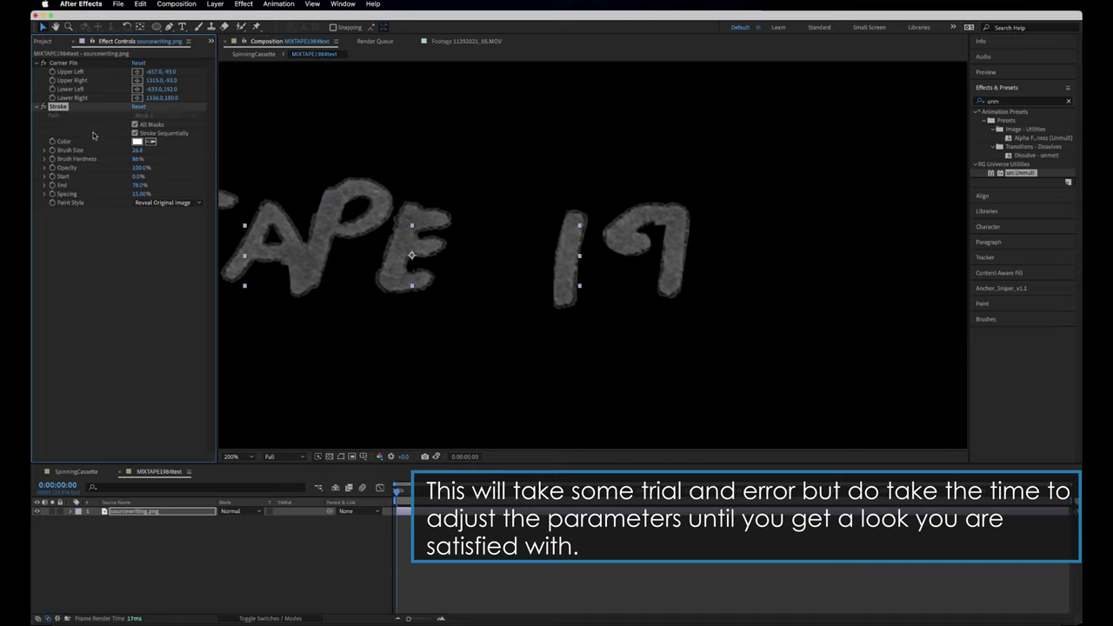
drag(138, 184, 164, 183)
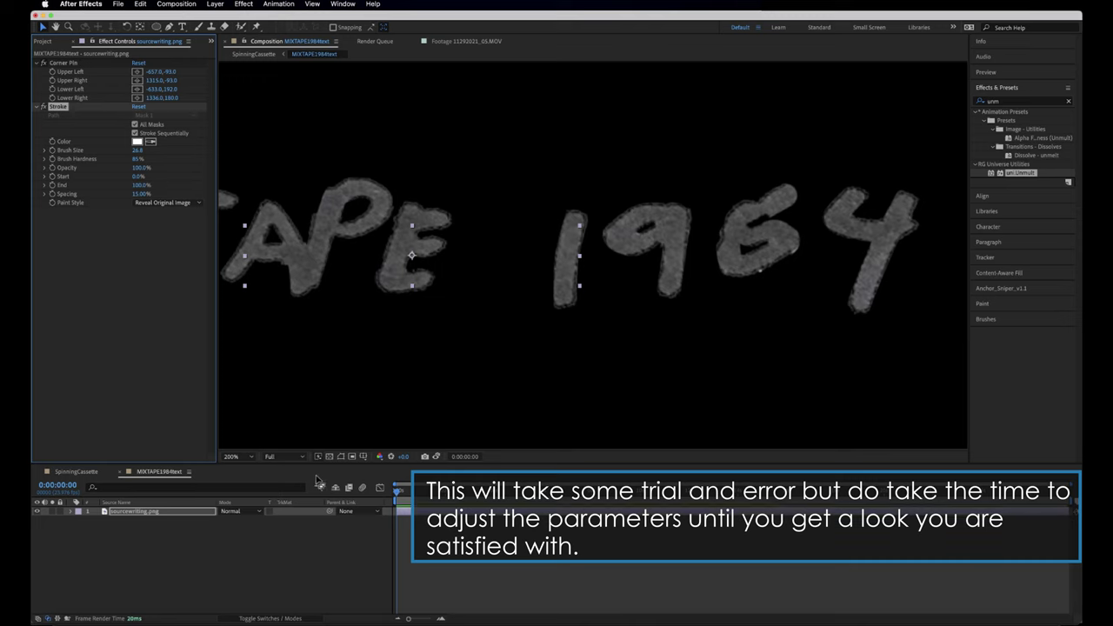
Show the mask paths over the letters, zoom in on TAPE, then fit MIXTAPE 1984 in view.
click(364, 457)
click(765, 215)
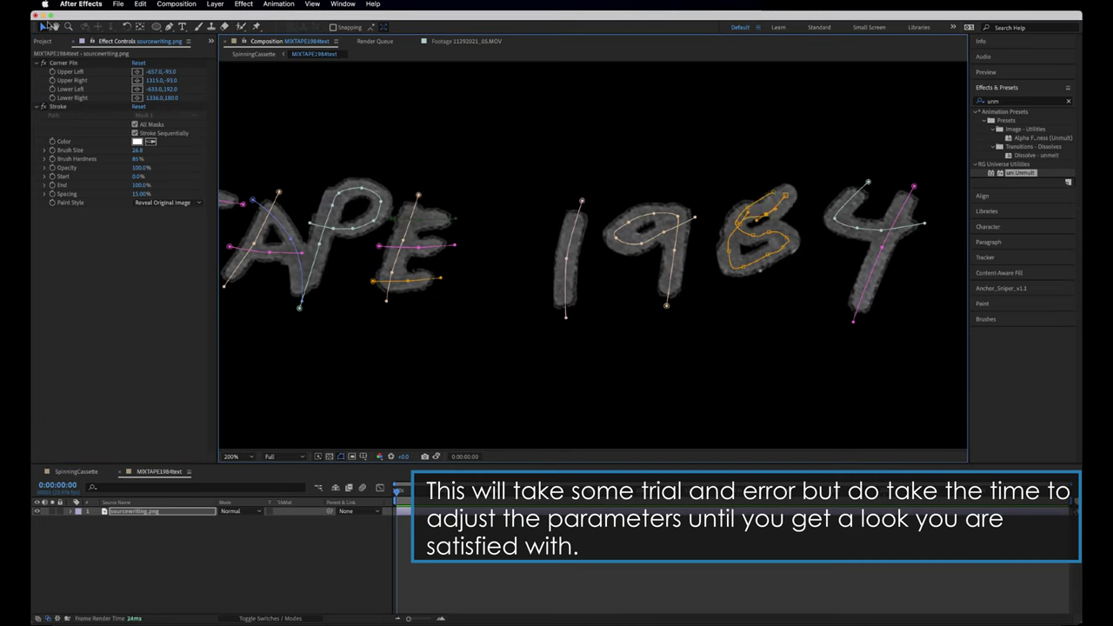
click(54, 26)
drag(418, 152, 699, 146)
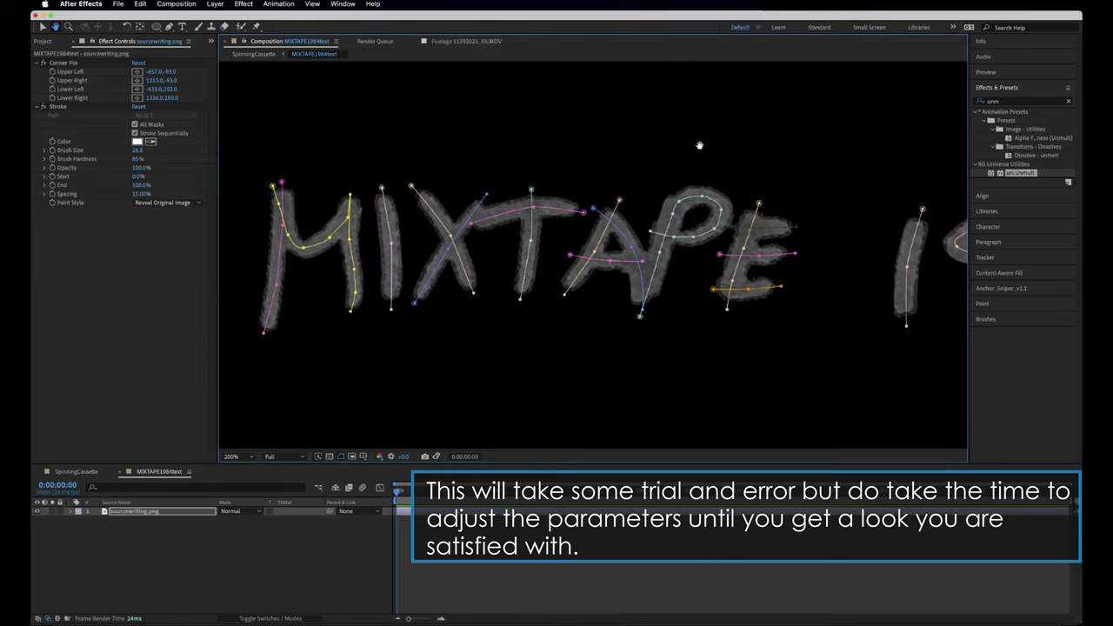
click(234, 456)
click(248, 277)
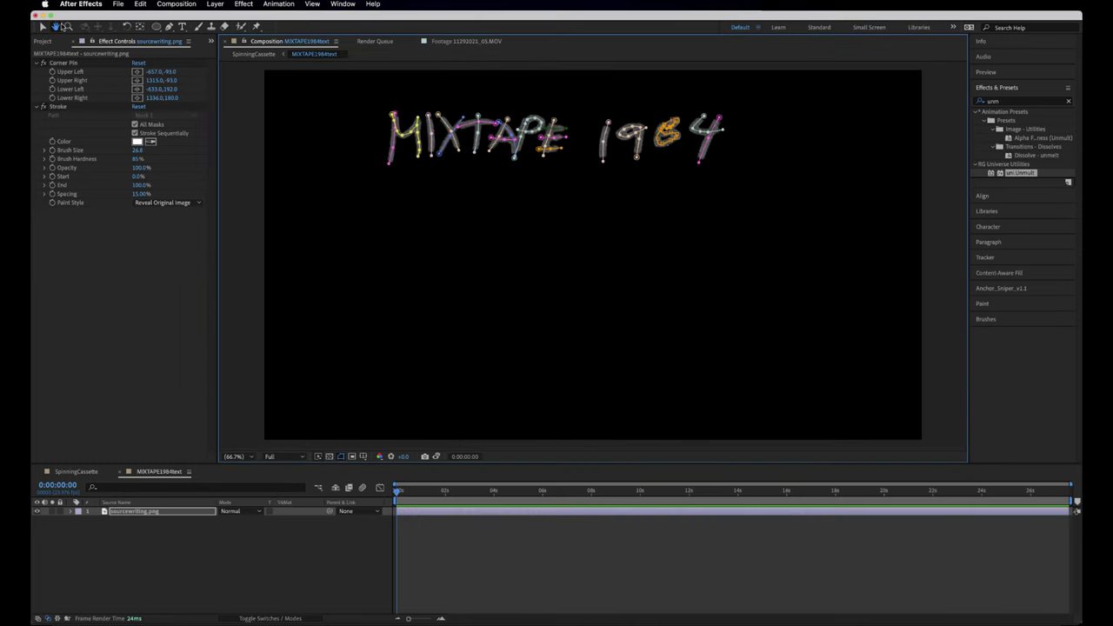
click(66, 27)
double_click(556, 142)
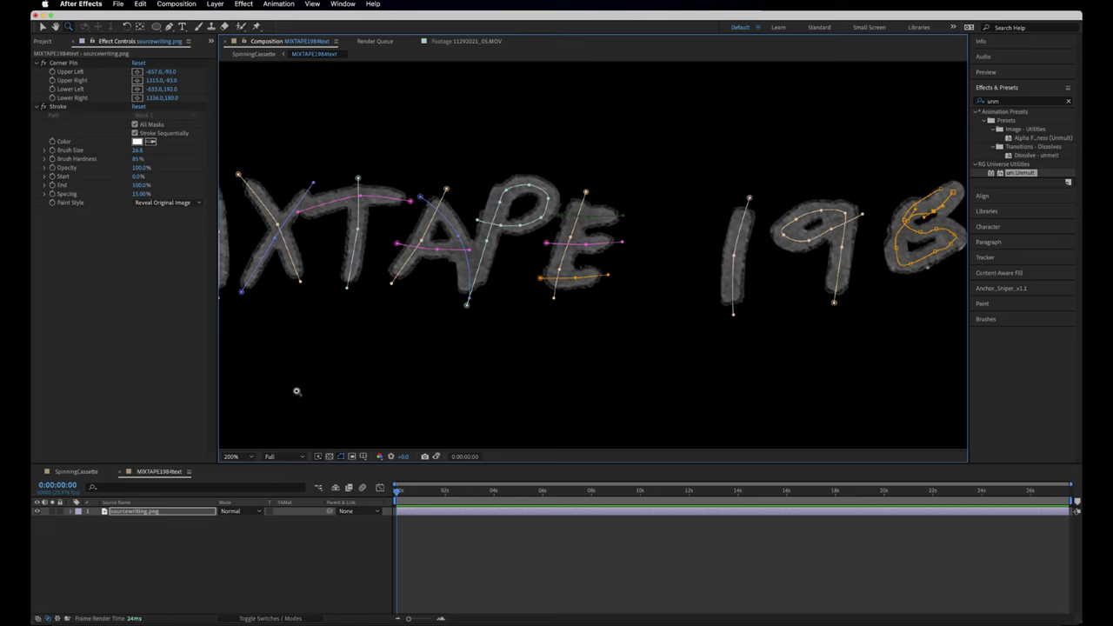
click(233, 455)
click(248, 278)
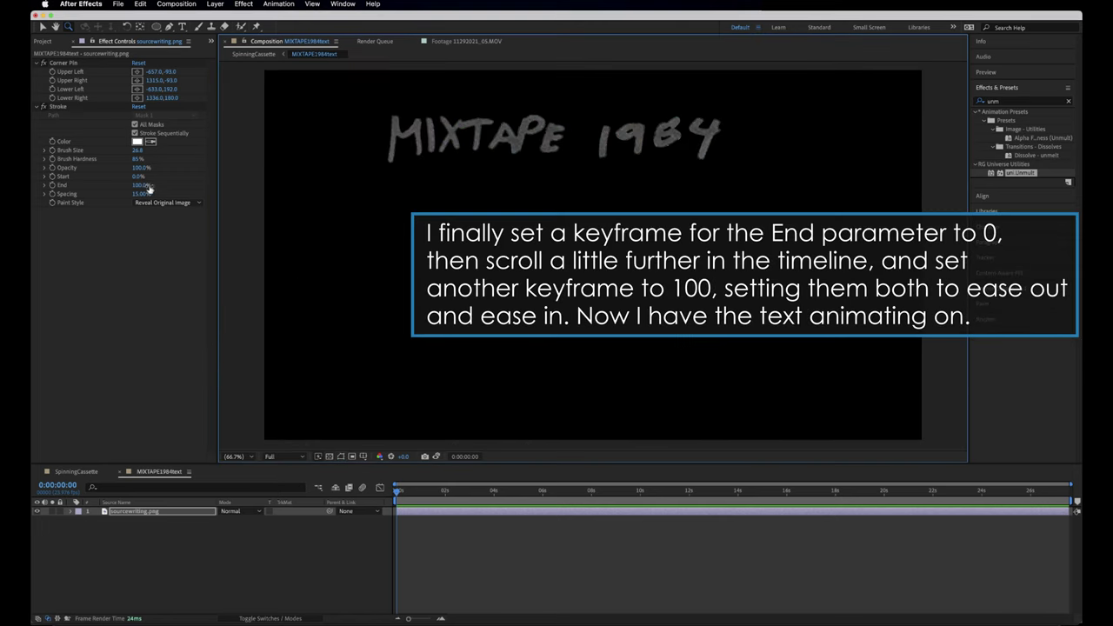
Keyframe Stroke End at 0% at 2 seconds and 100% at 3 seconds.
drag(132, 185, 120, 181)
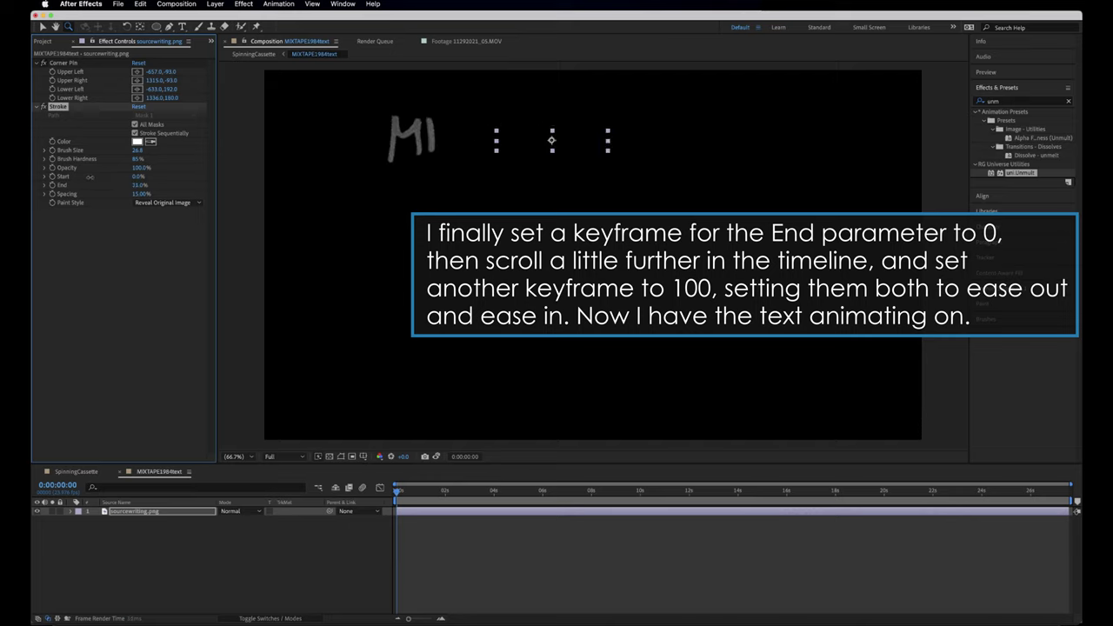
mouse_move(90, 177)
mouse_down()
mouse_move(128, 183)
mouse_move(116, 180)
mouse_up()
drag(100, 179, 82, 177)
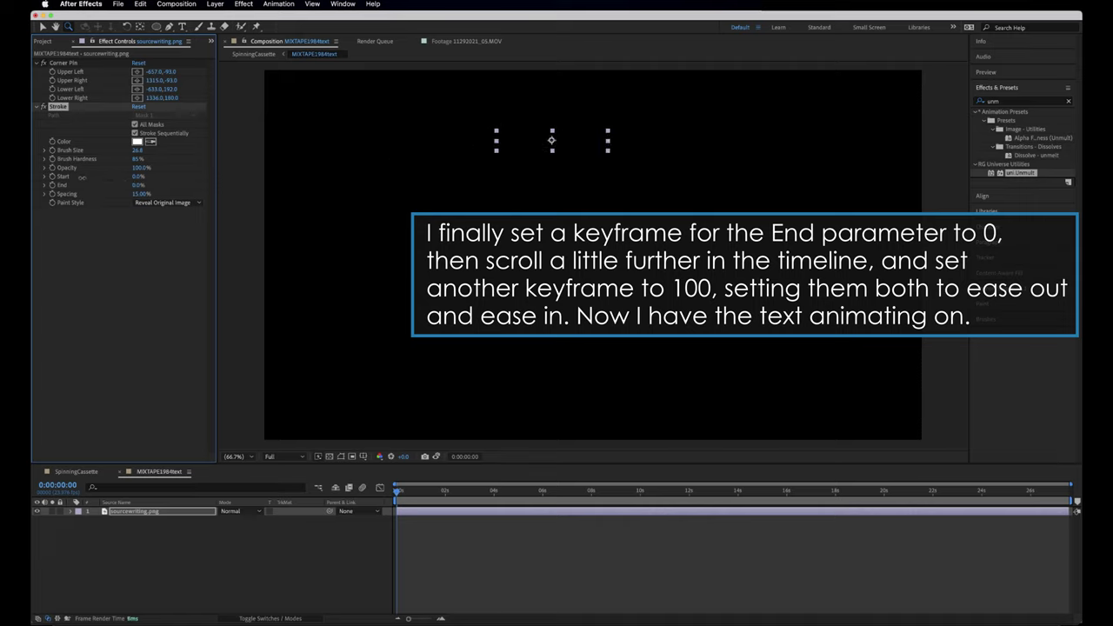
click(445, 502)
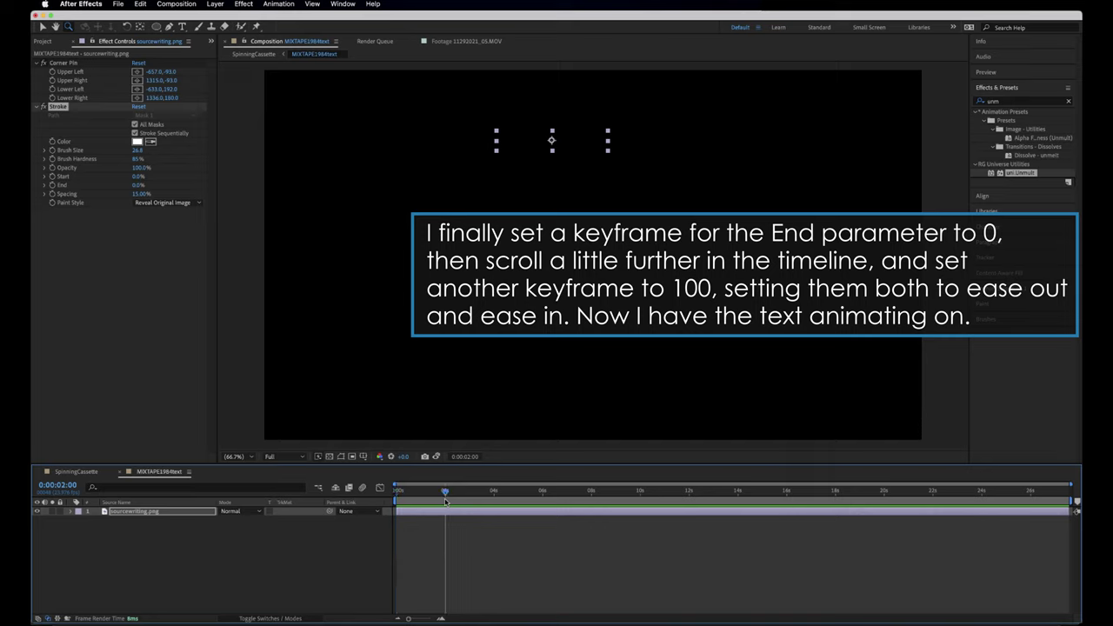
click(53, 184)
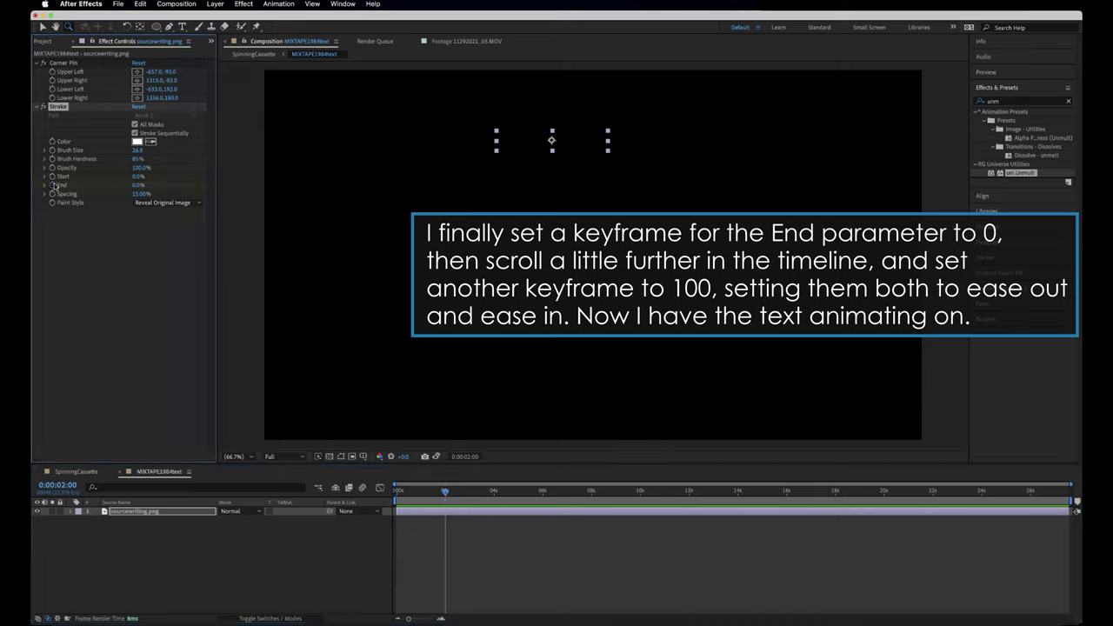
click(471, 492)
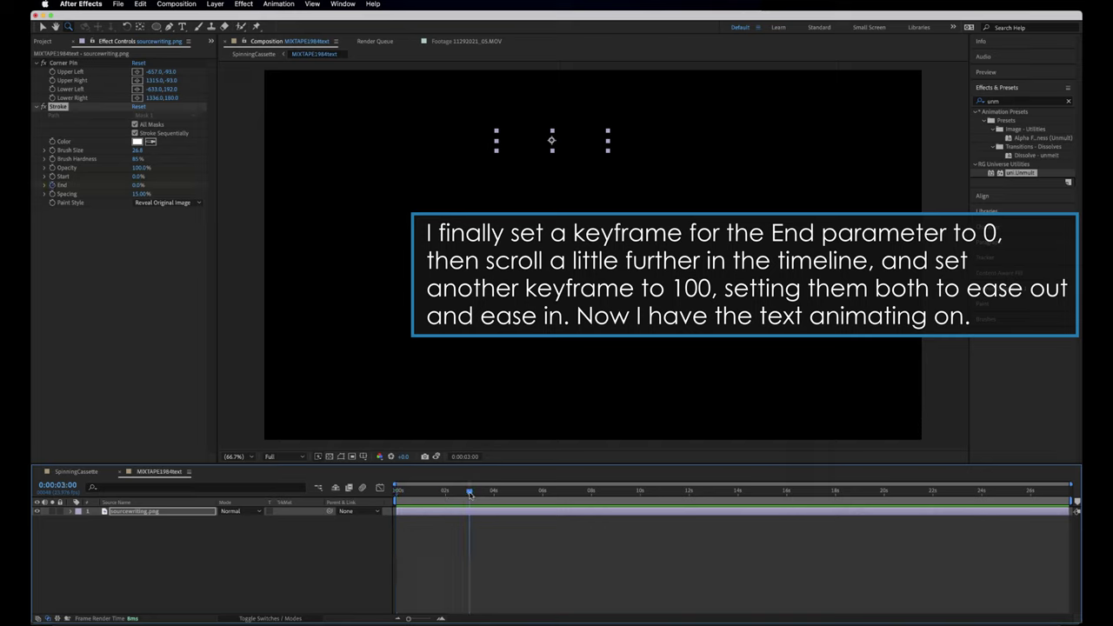
drag(136, 184, 187, 187)
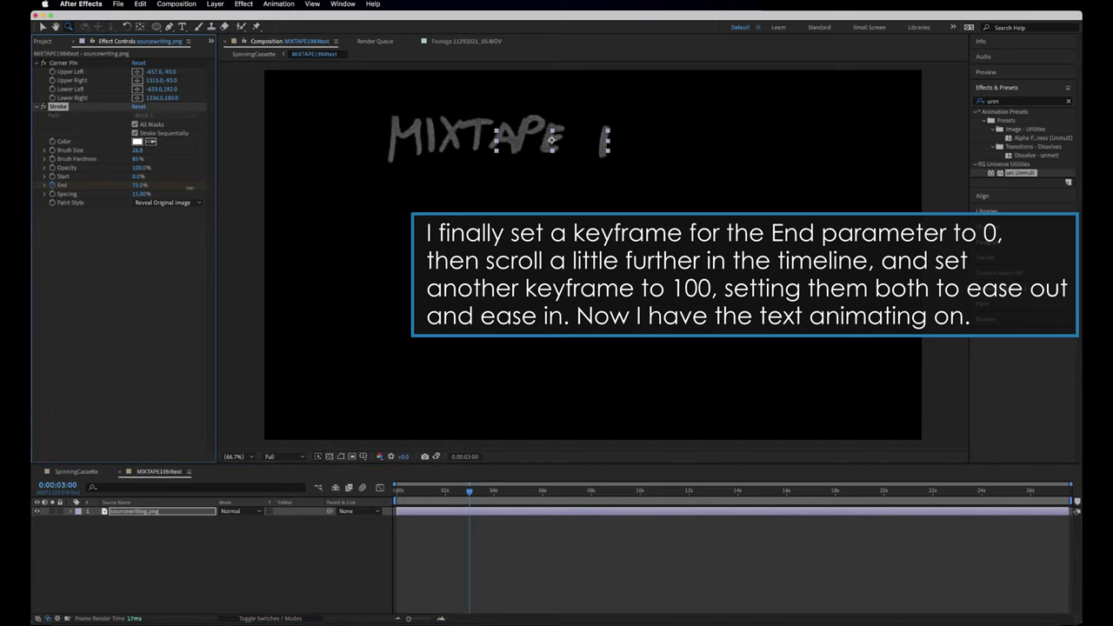
drag(193, 188, 211, 190)
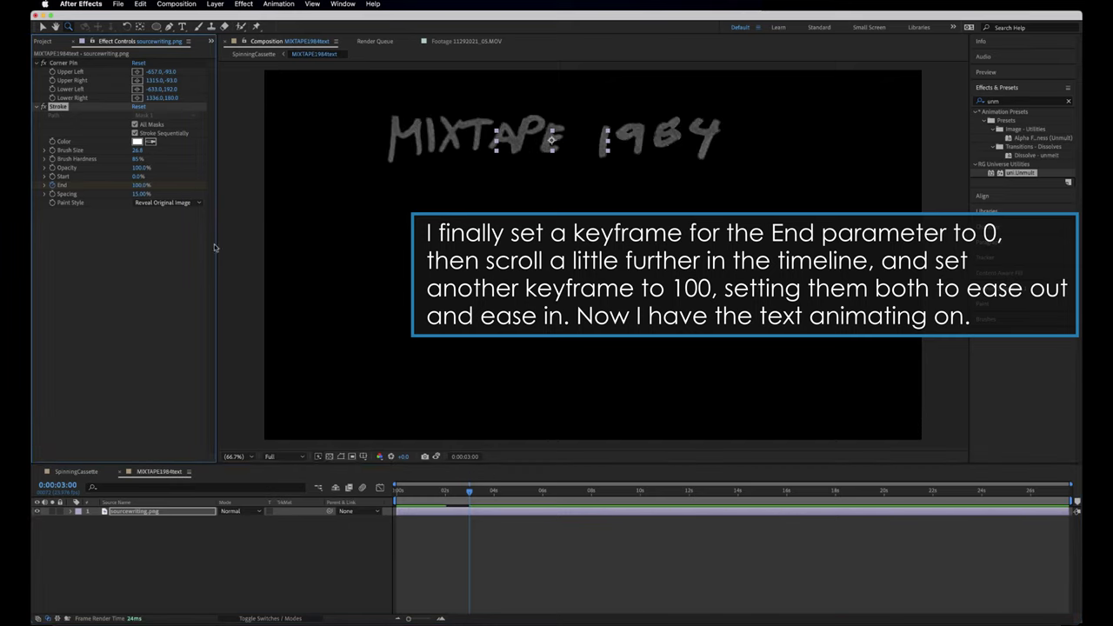
Apply Easy Ease Out to the first End keyframe and Easy Ease In to the second, then return to the start.
click(183, 513)
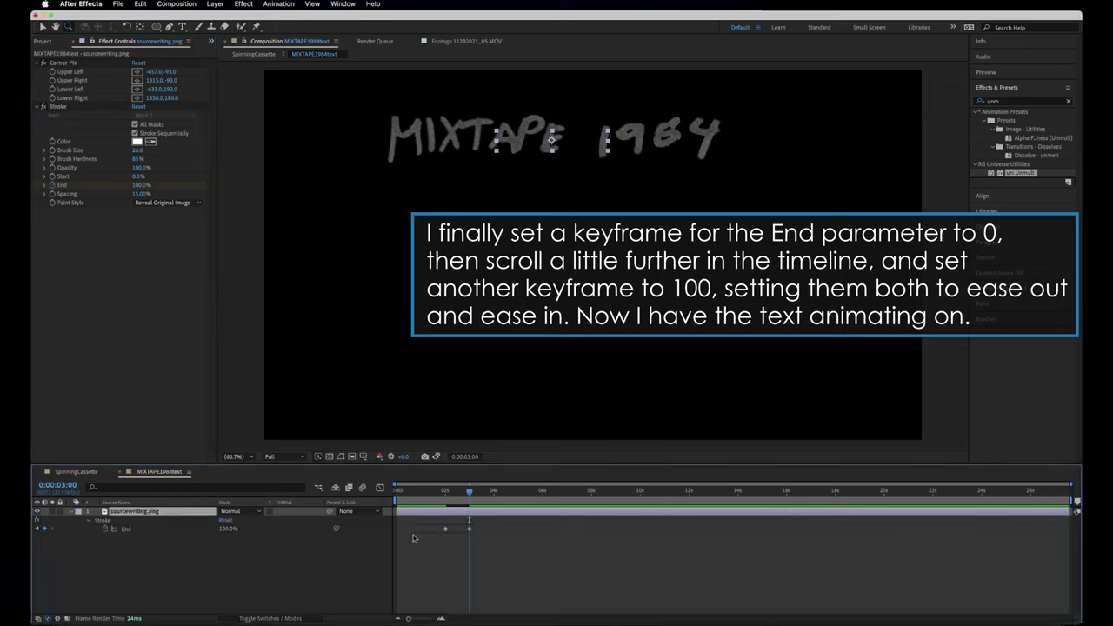
right_click(444, 530)
mouse_move(513, 600)
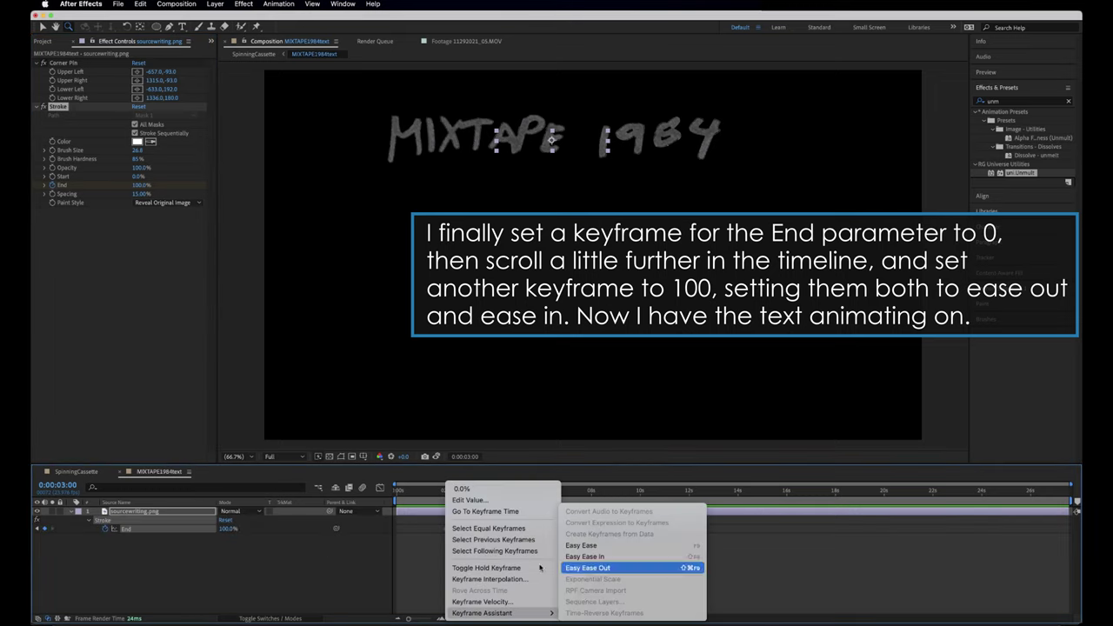
click(597, 568)
right_click(469, 529)
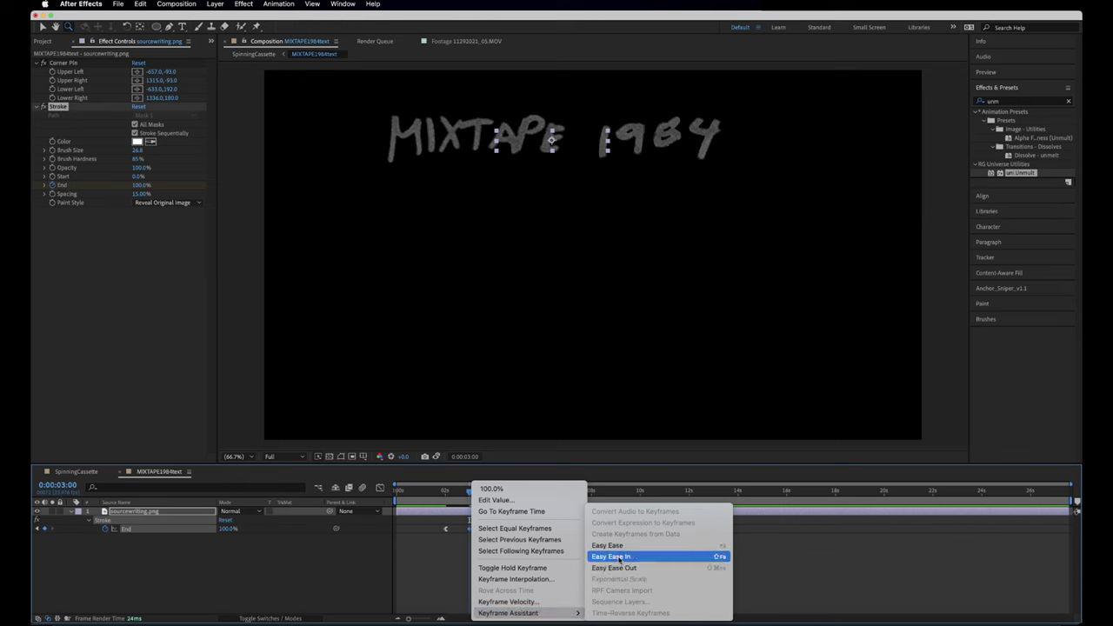
click(596, 558)
drag(435, 497, 380, 511)
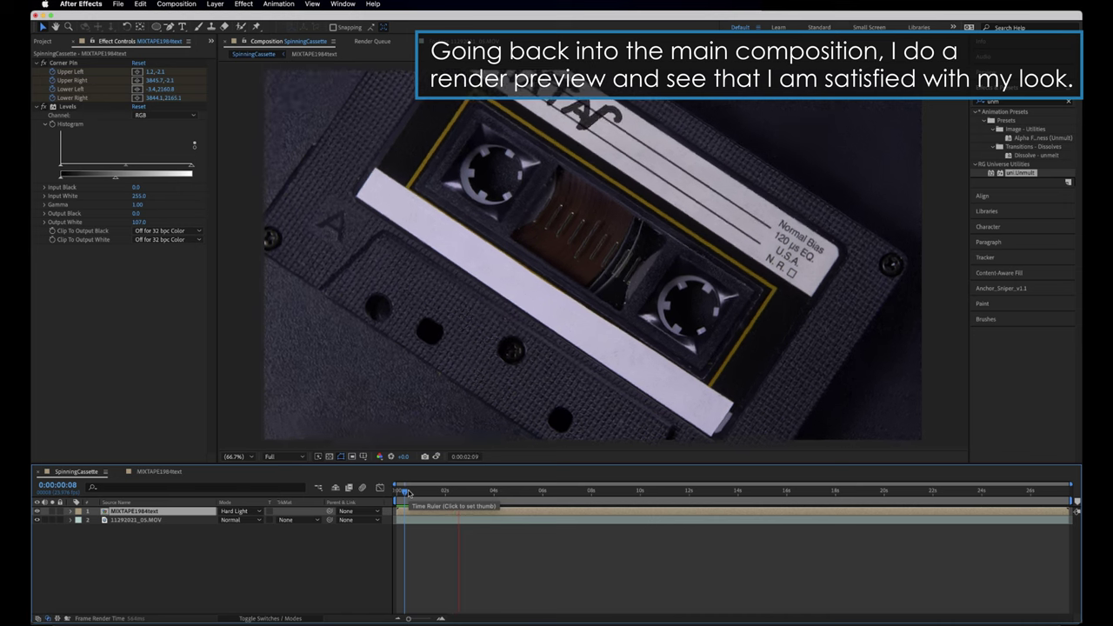
click(409, 493)
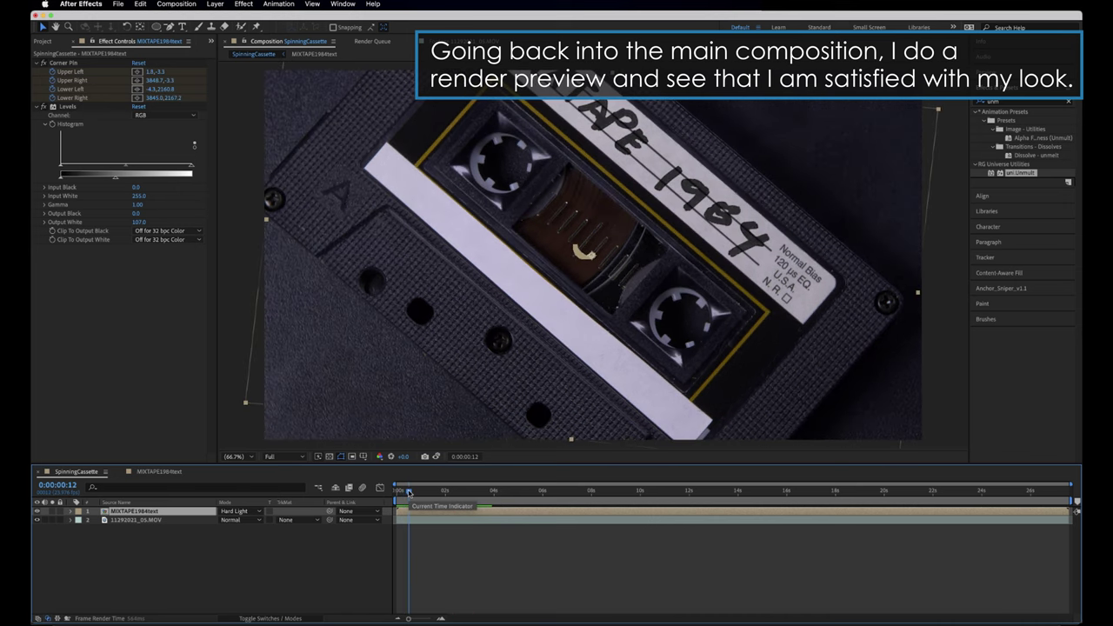
key(space)
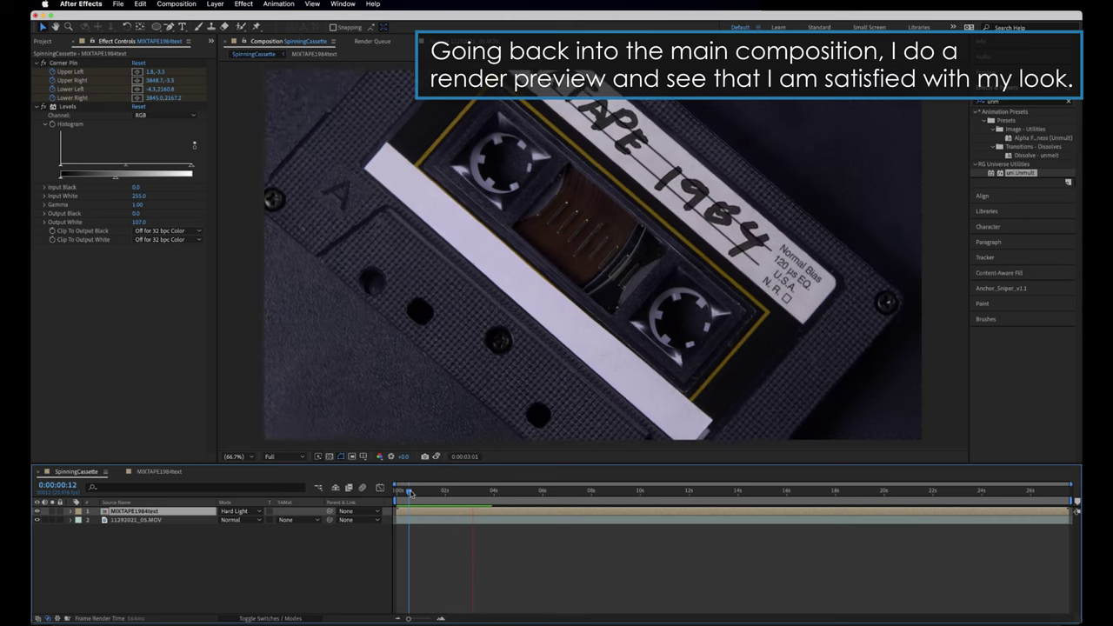
key(space)
key(space)
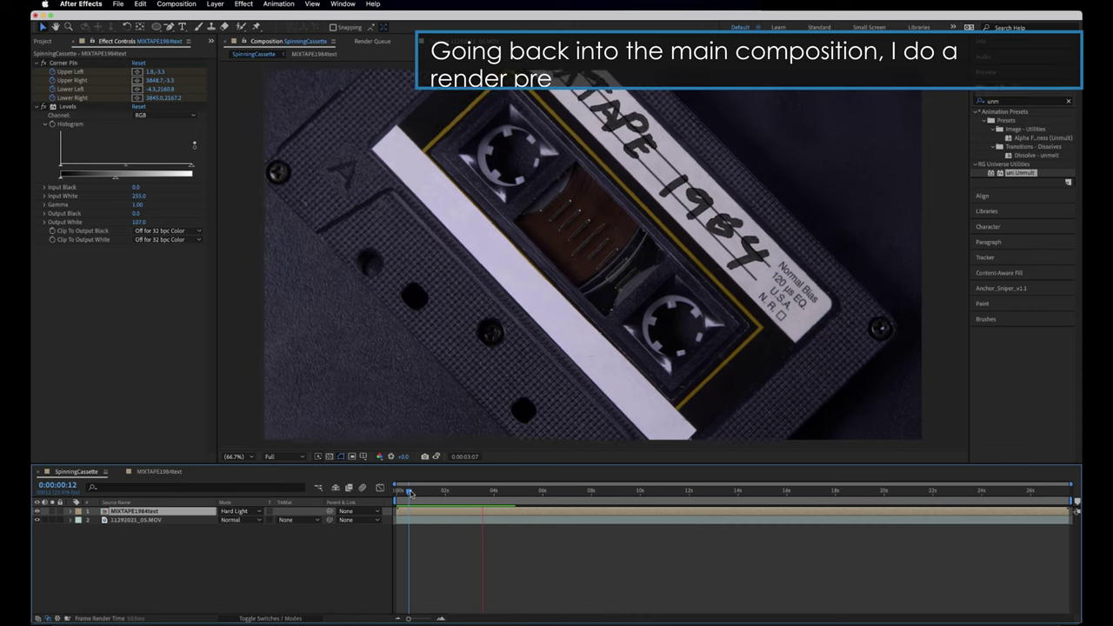
drag(409, 492, 383, 502)
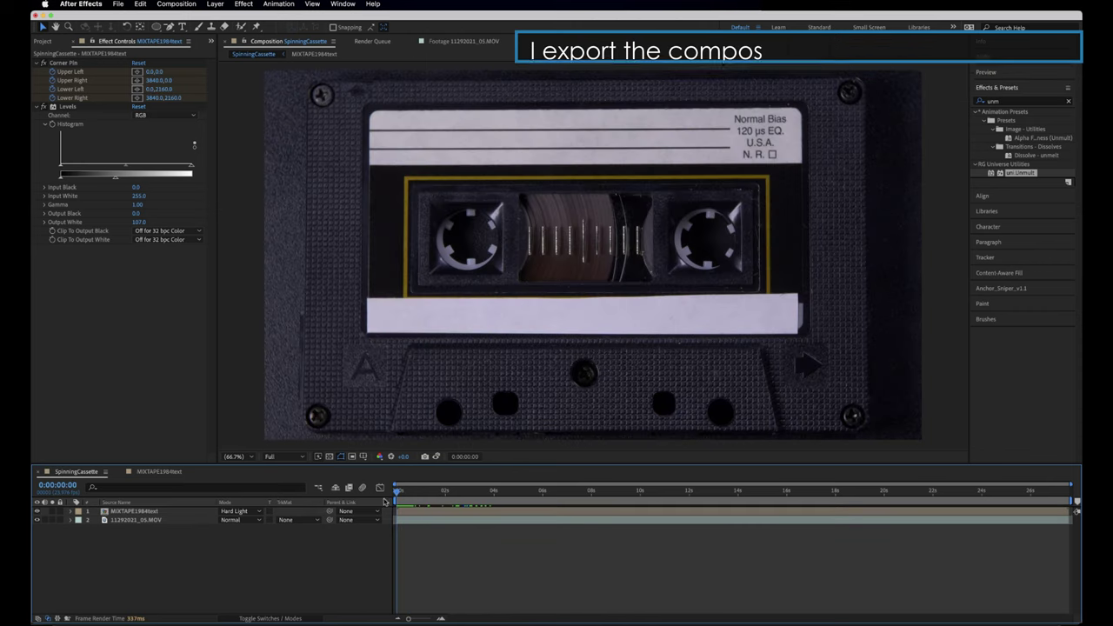
Add SpinningCassette to the render queue with the 422 output module preset.
click(191, 4)
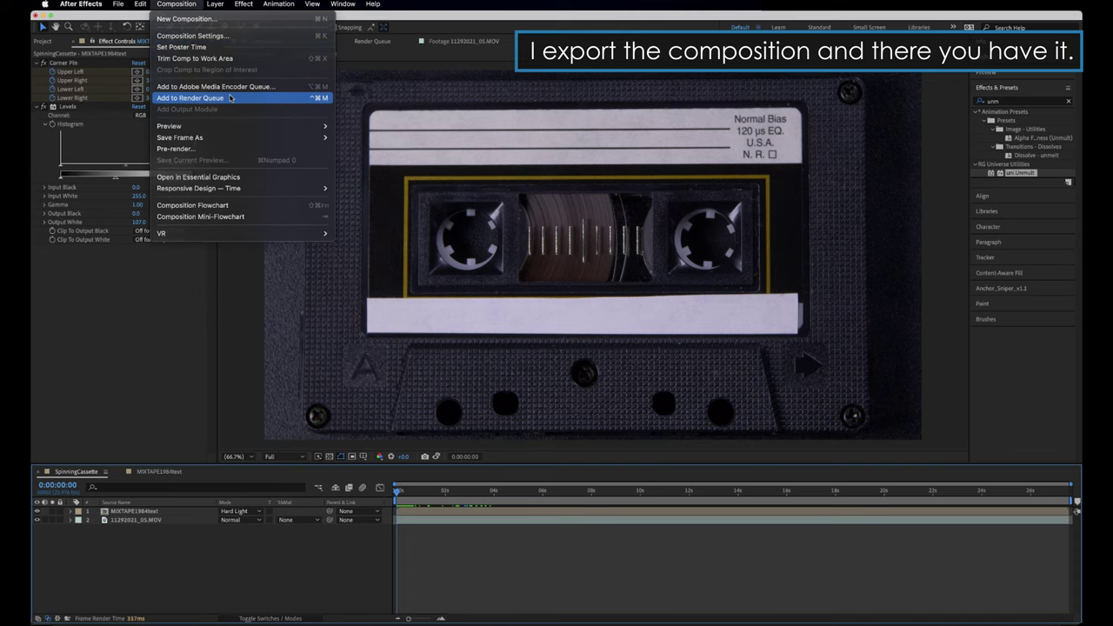
click(231, 98)
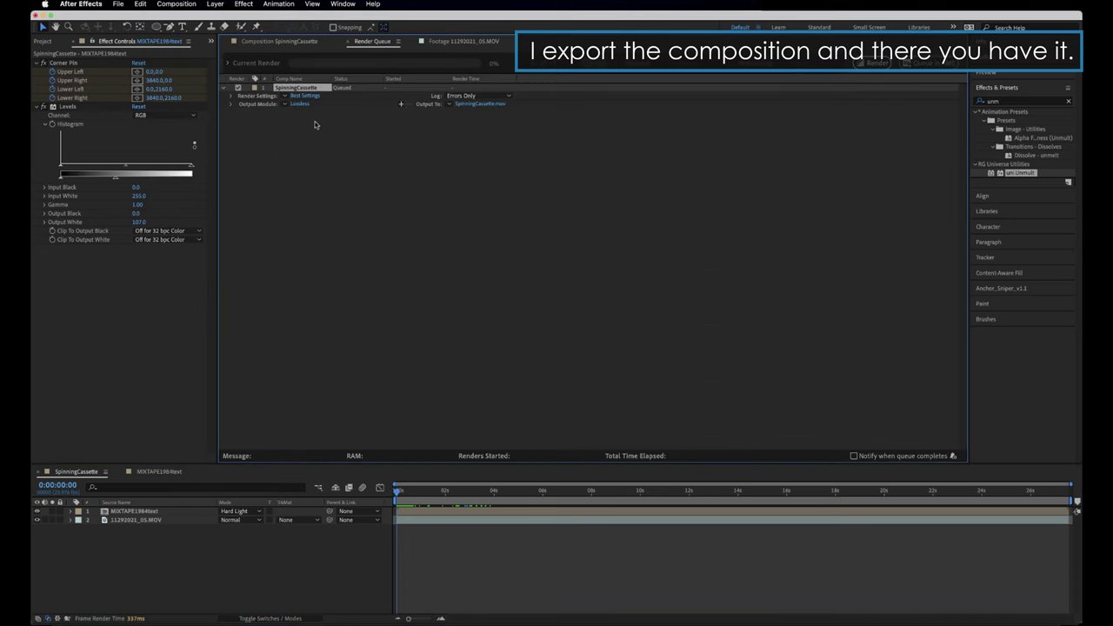
click(292, 105)
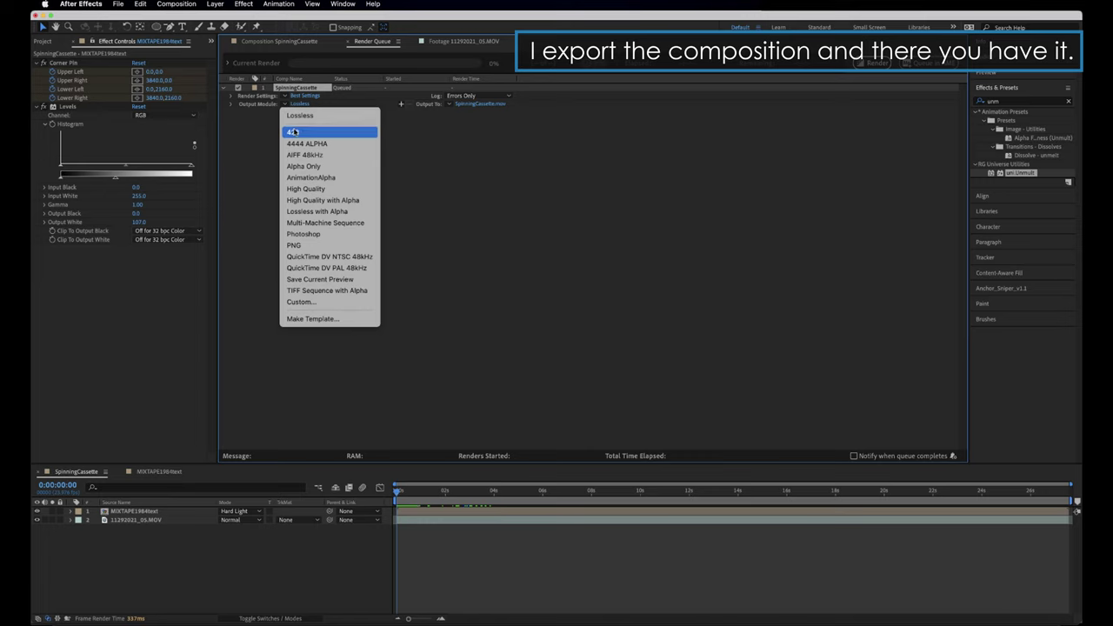
click(305, 135)
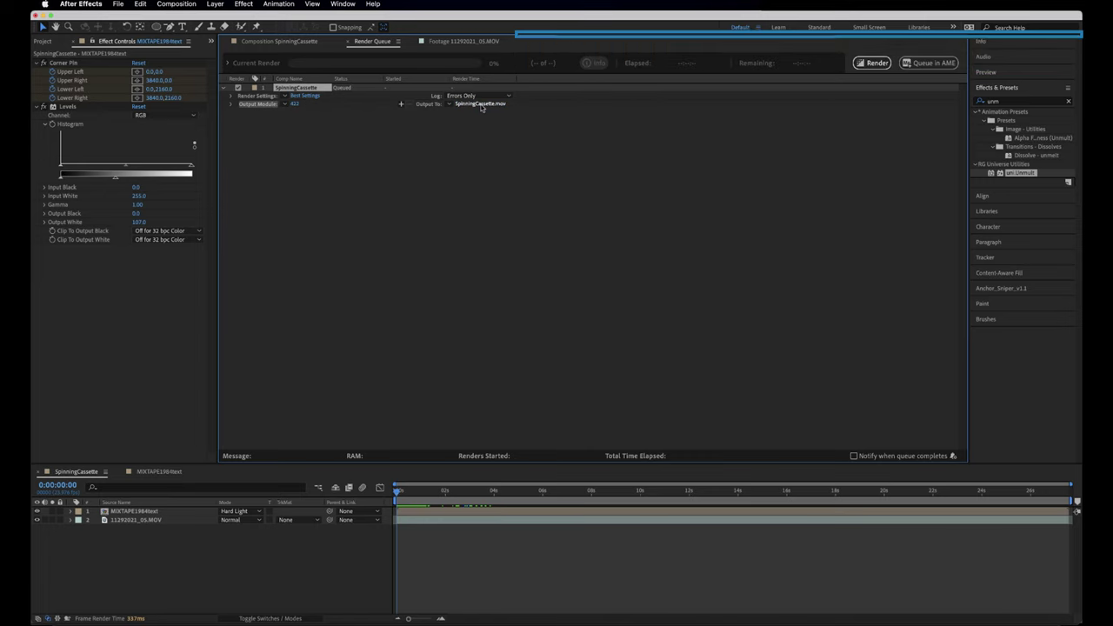